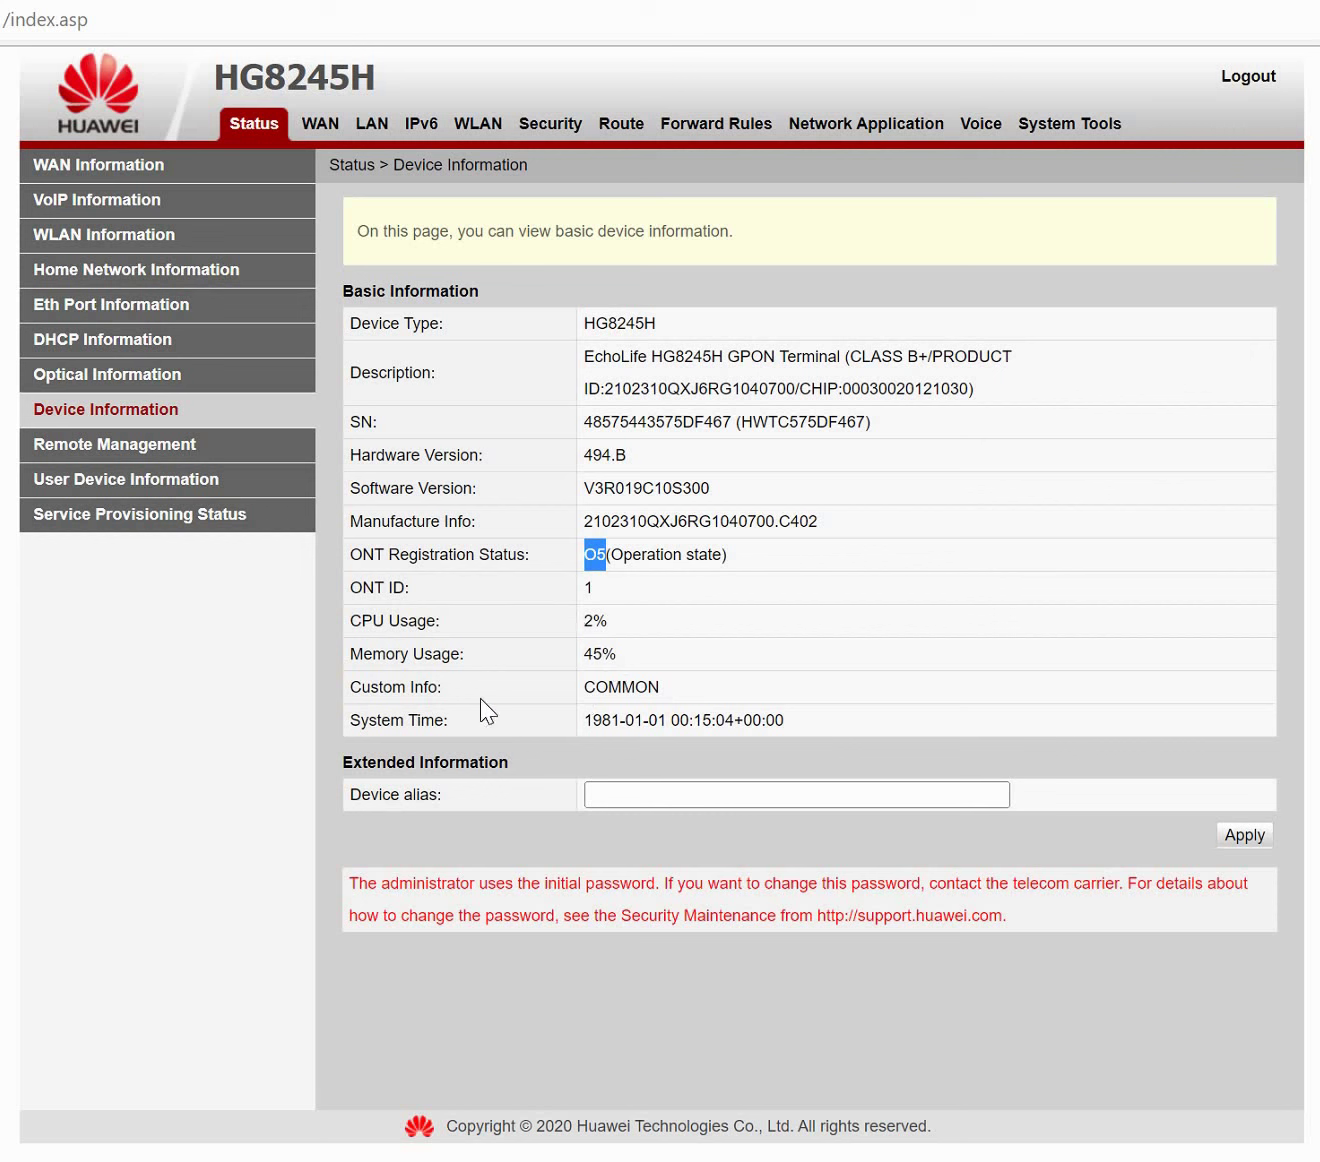
Check the optical TX and RX power readings against the Reference Value column, then open WAN Information.
double_click(615, 693)
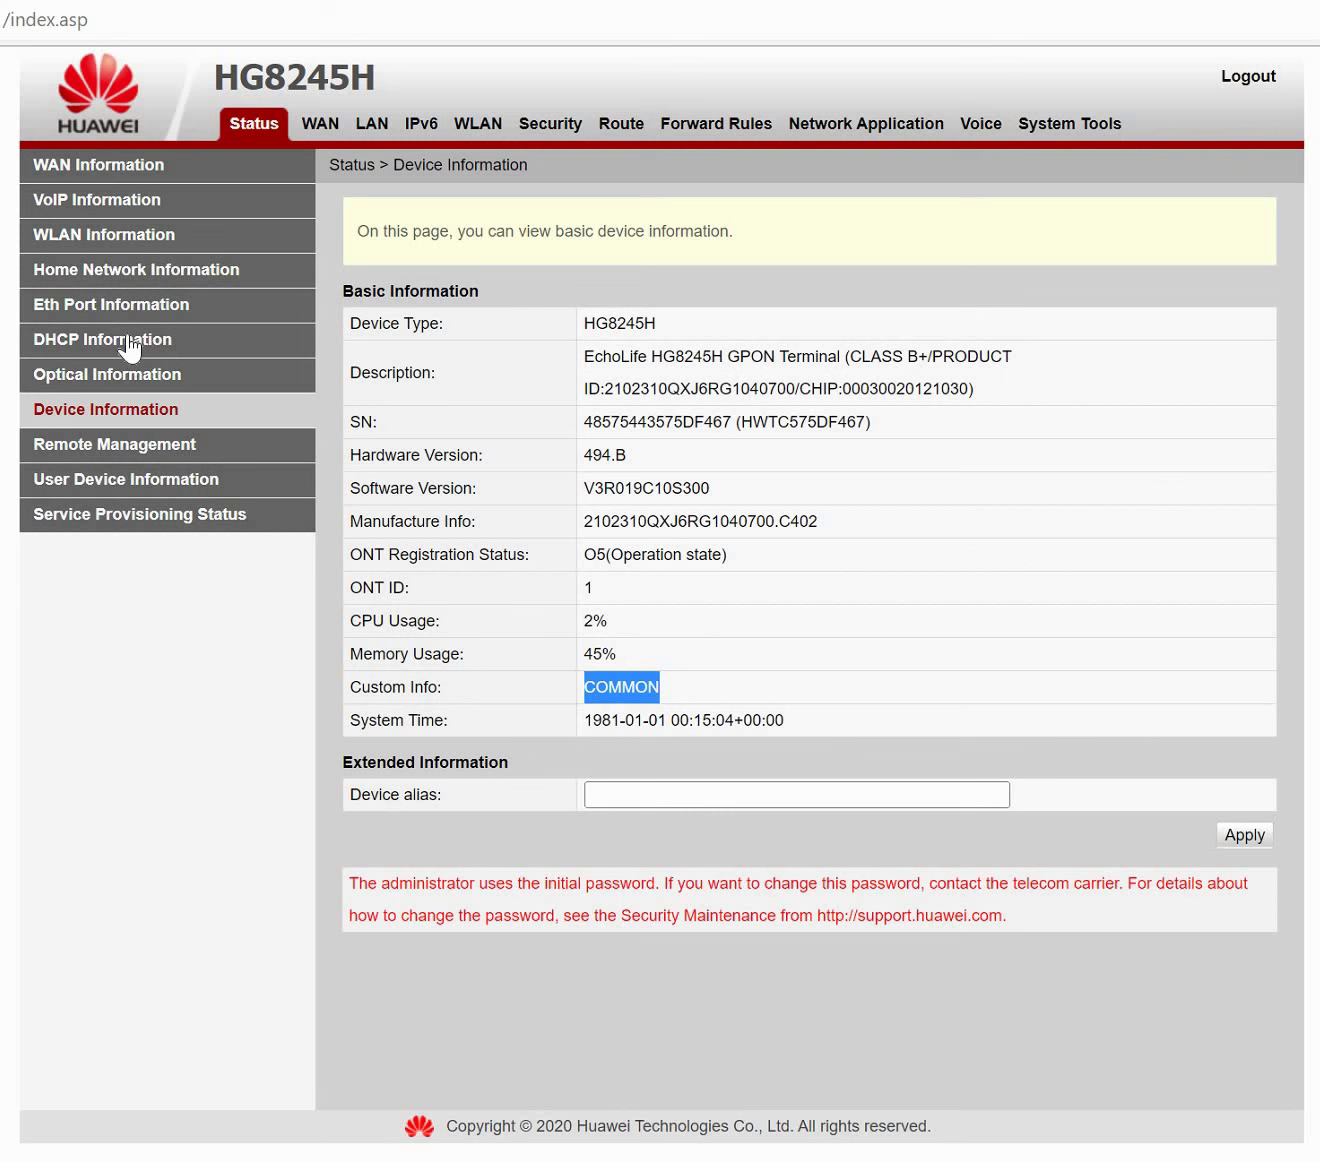
left_click(141, 380)
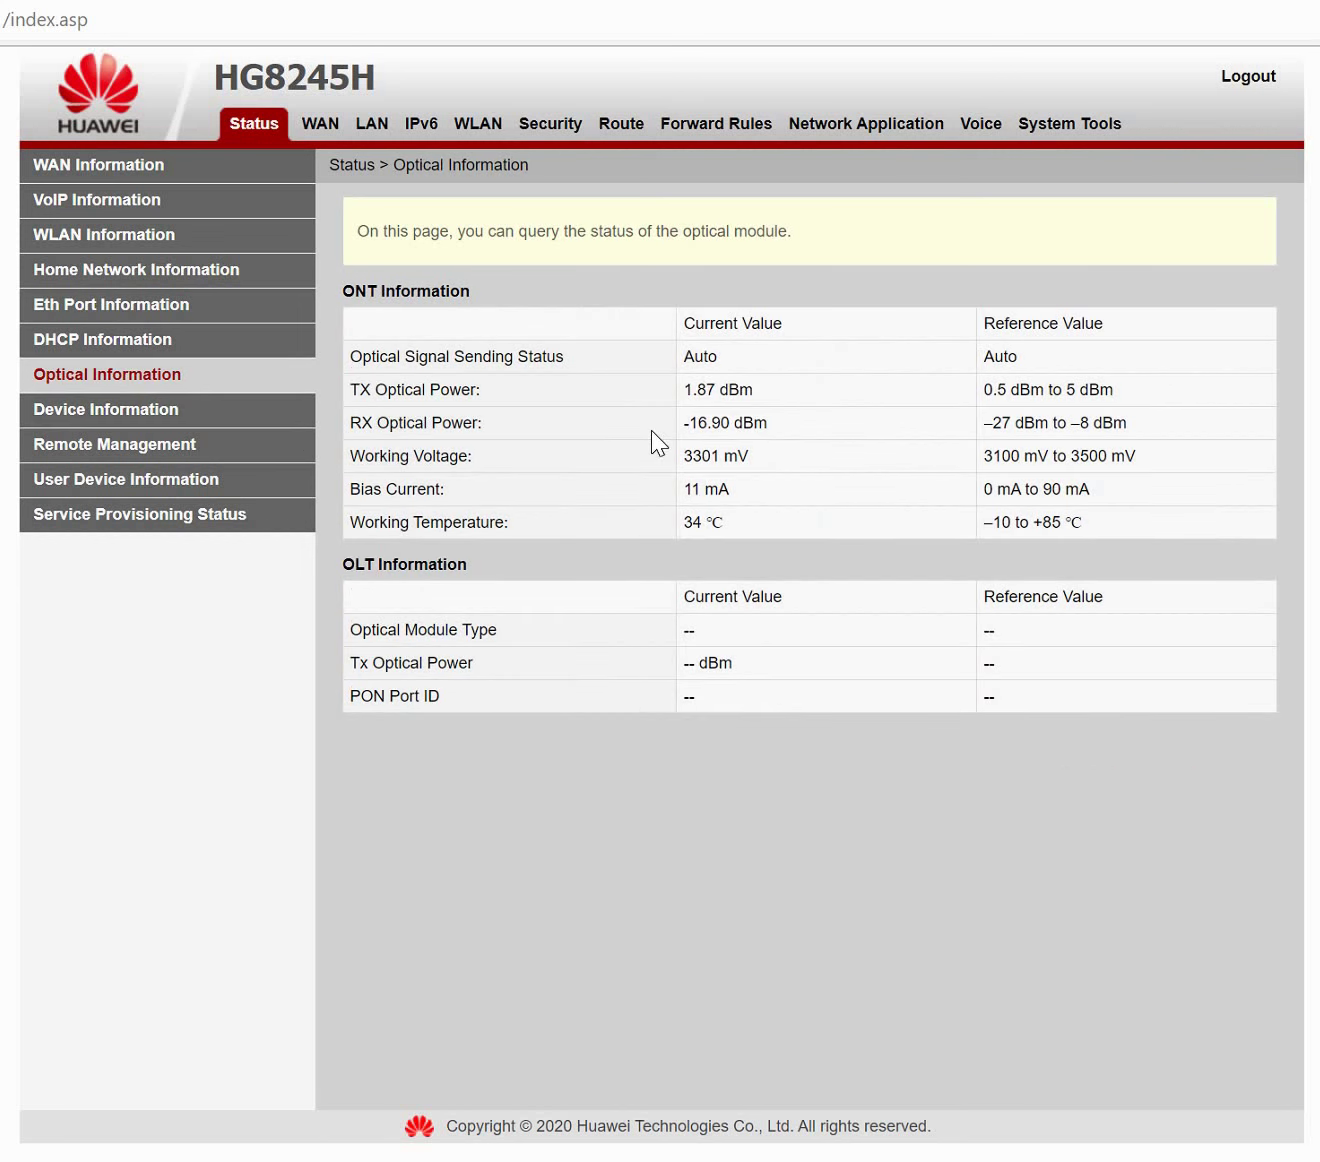
left_click_drag(414, 388, 792, 399)
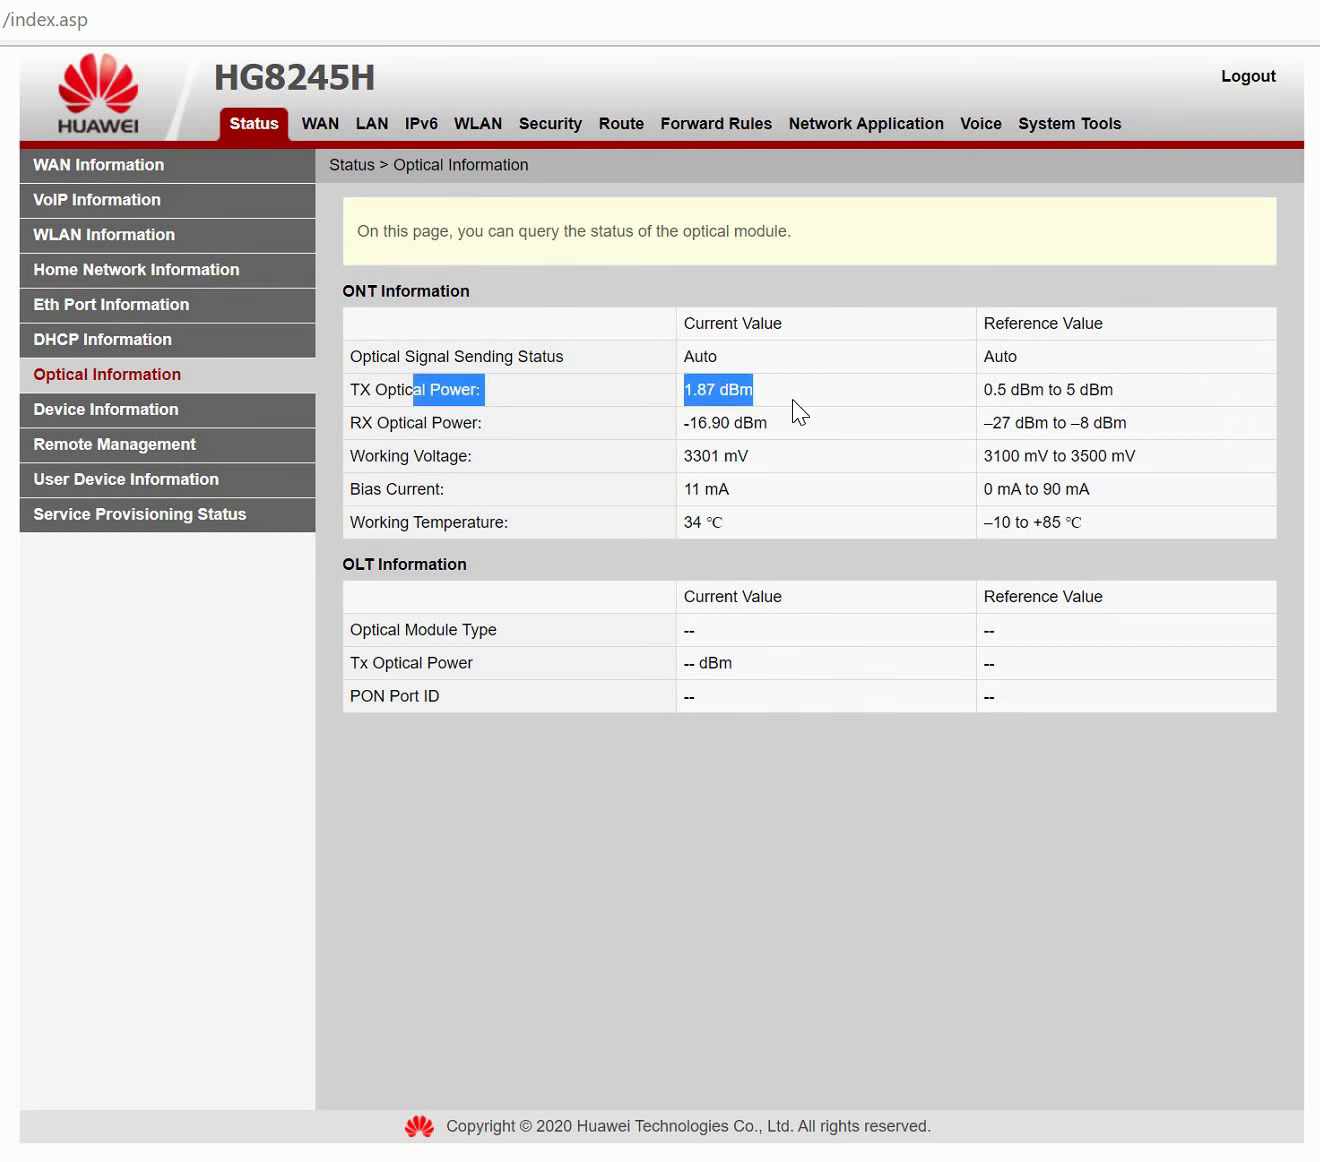
double_click(709, 428)
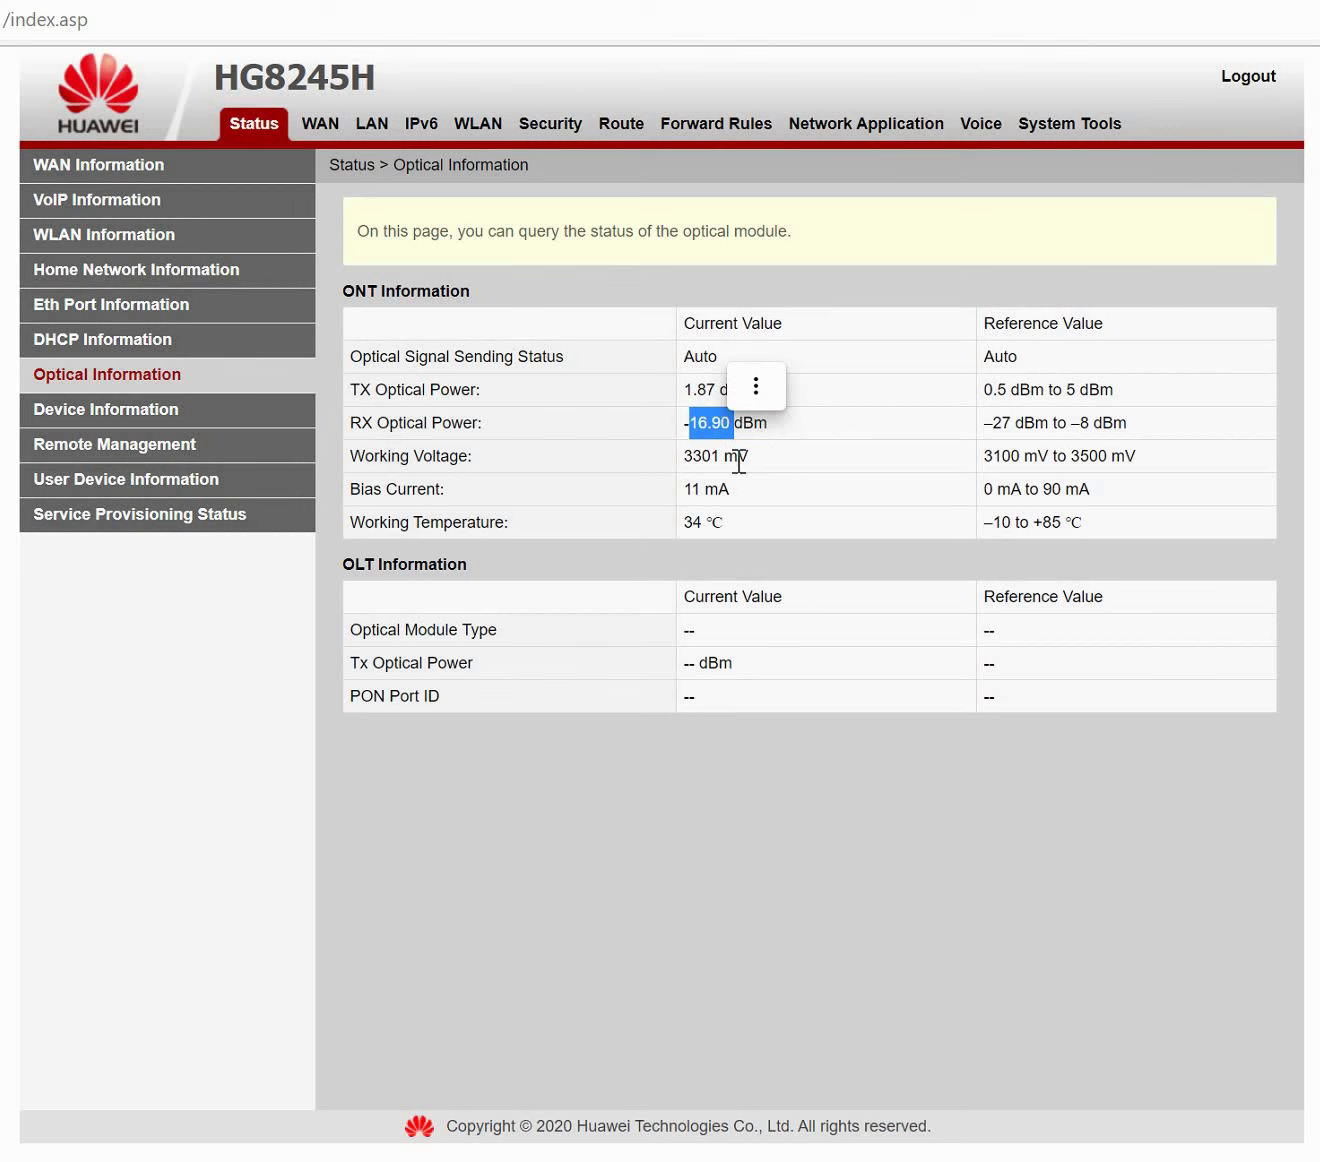
left_click(741, 495)
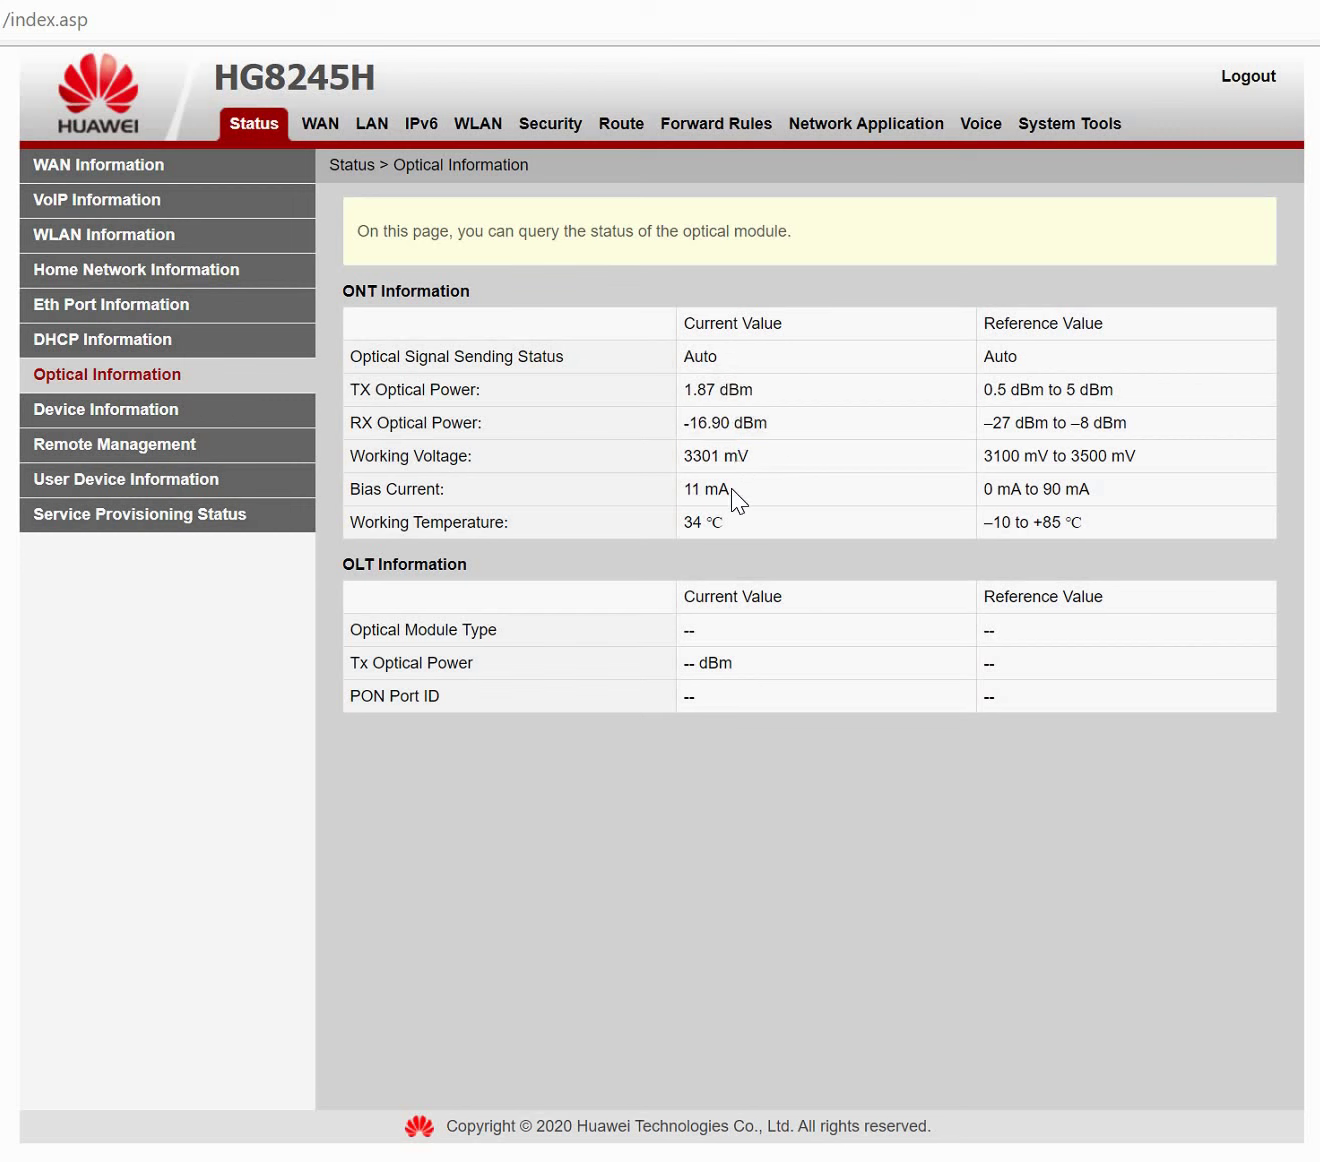
double_click(1068, 322)
left_click(1033, 468)
left_click(115, 170)
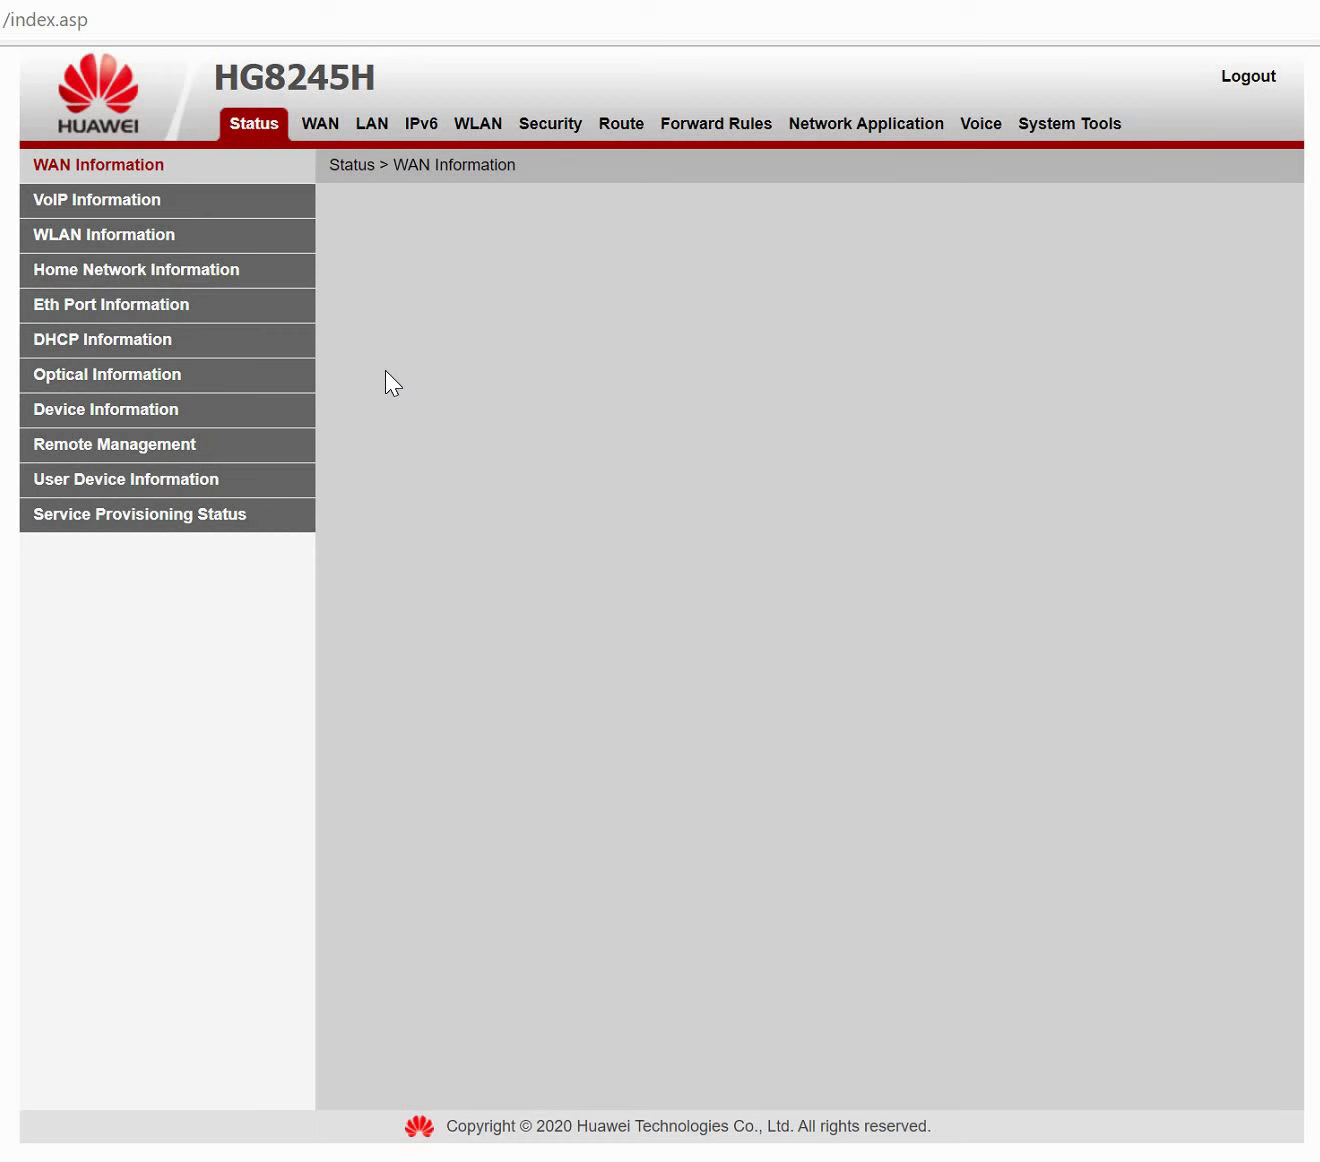
Start a new WAN connection with protocol type IPv4/IPv6.
left_click(312, 128)
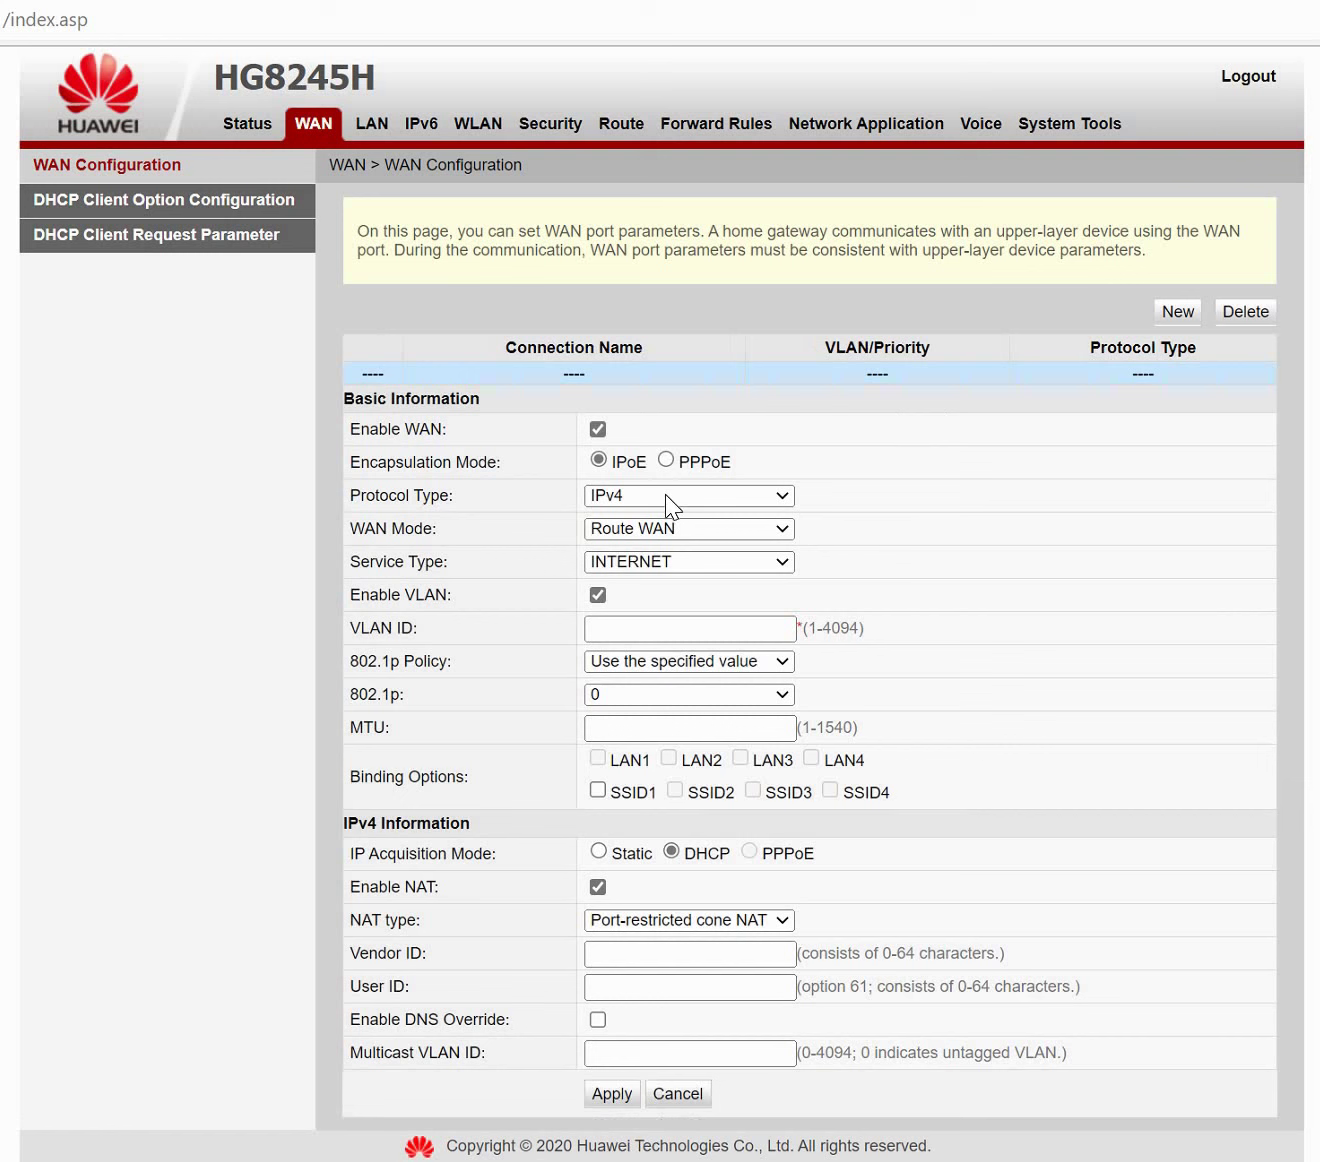
left_click(665, 495)
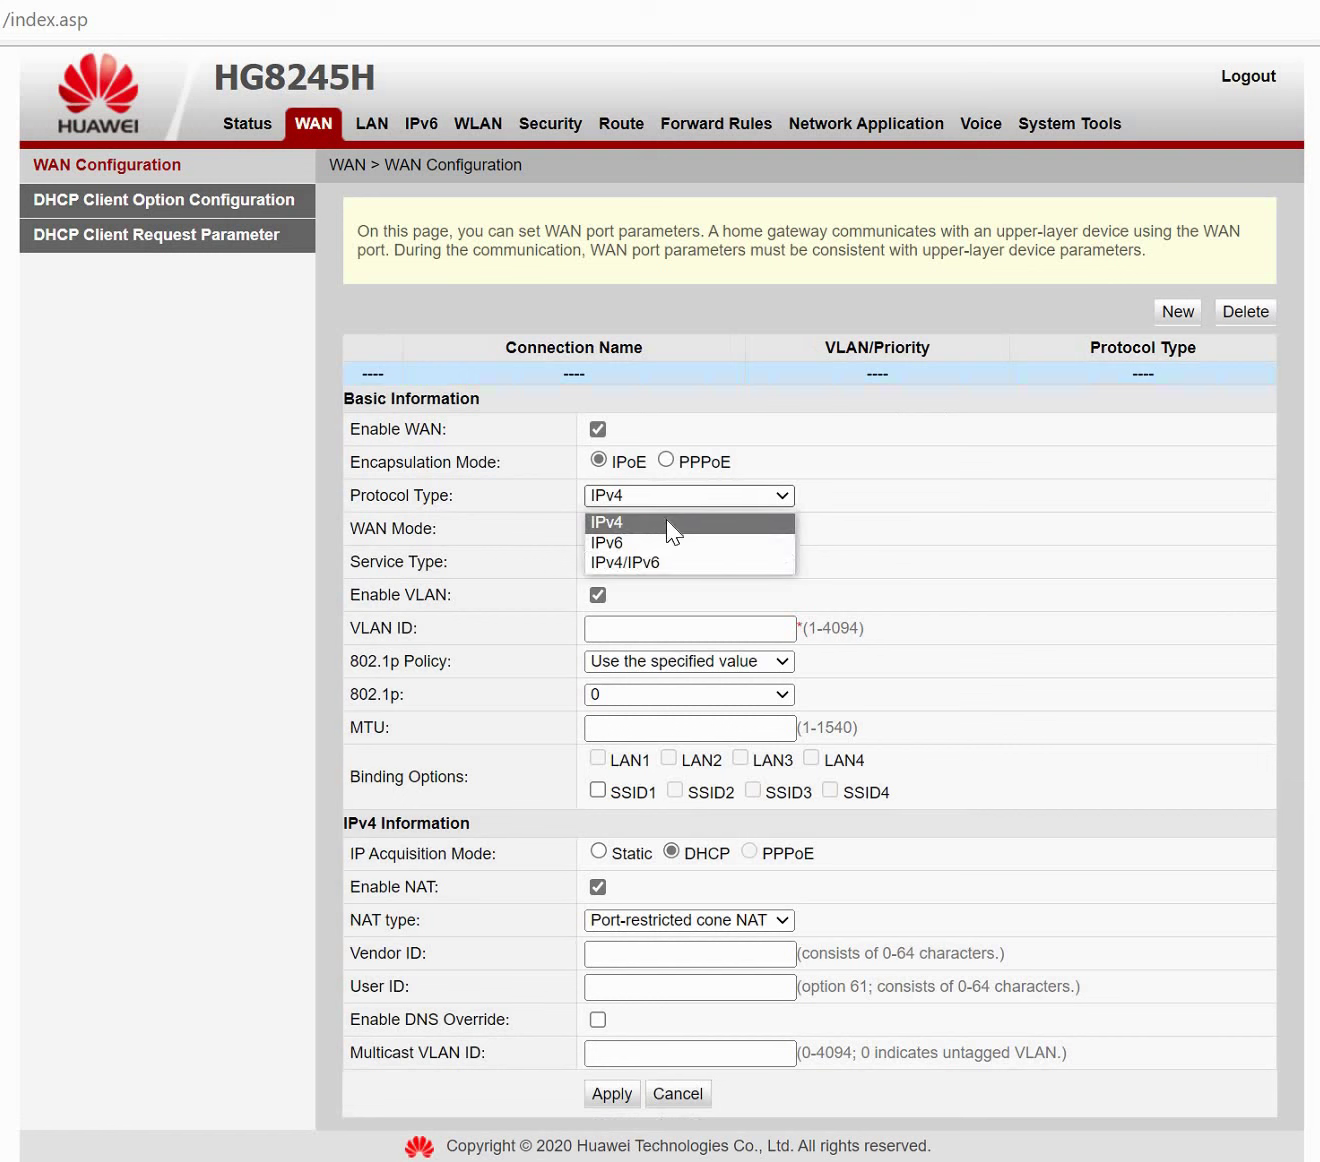
left_click(667, 522)
left_click(701, 496)
left_click(693, 576)
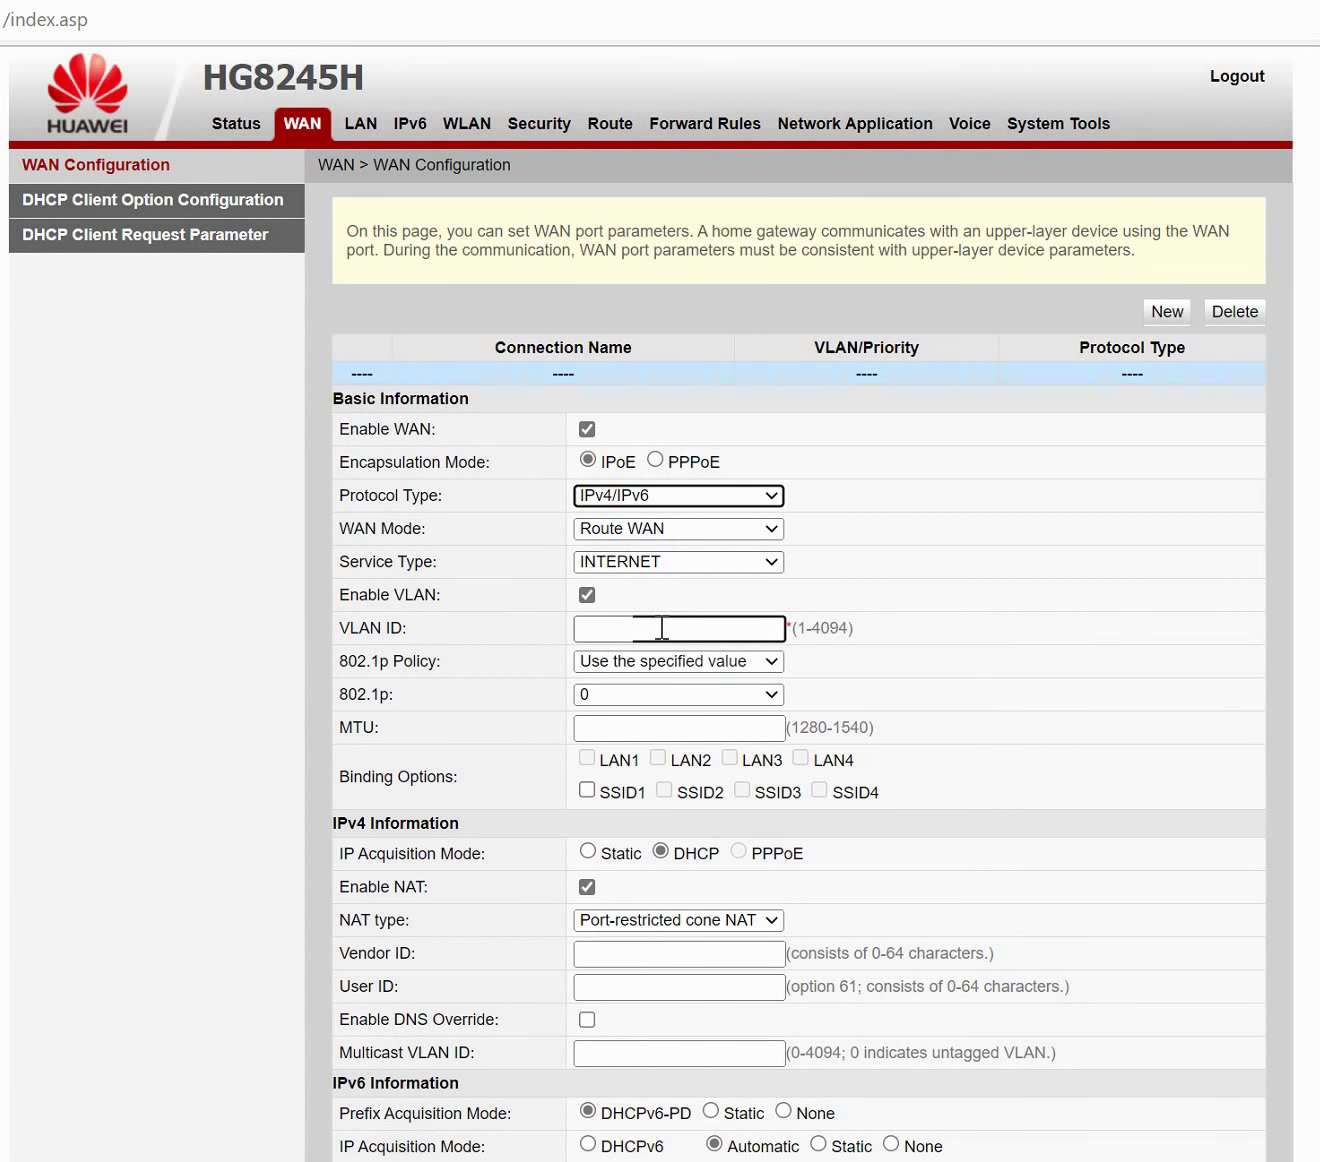
Enter VLAN ID 20 and MTU 1490 for the new connection.
left_click(663, 627)
type("20")
key("BackSpace")
type("0-")
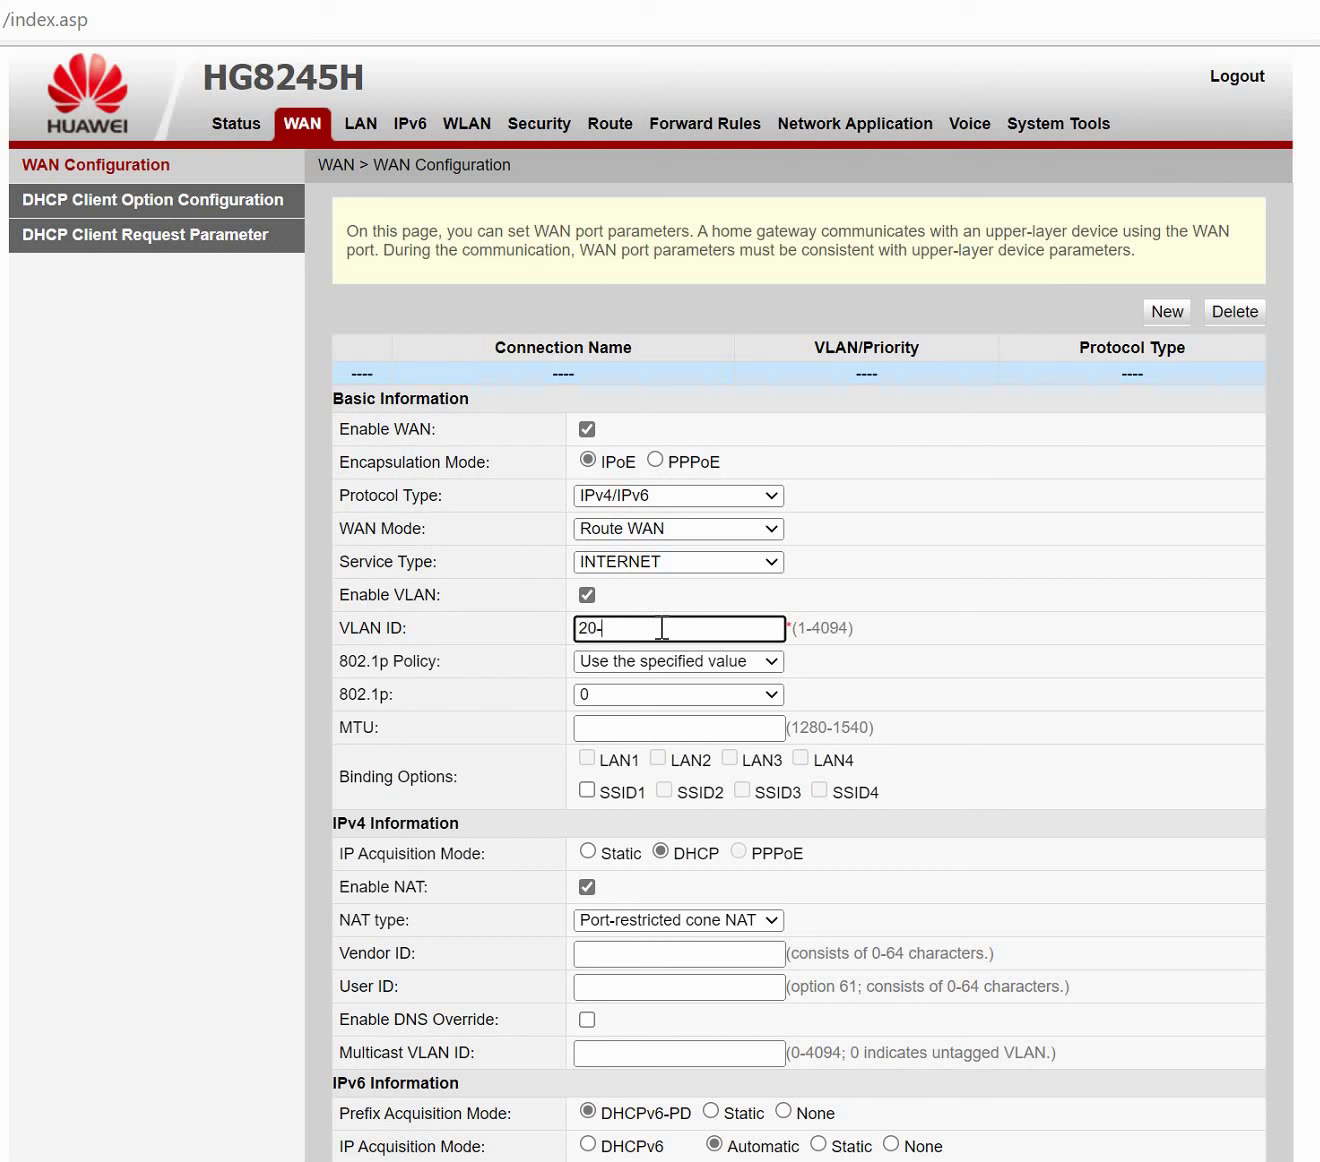
key("BackSpace")
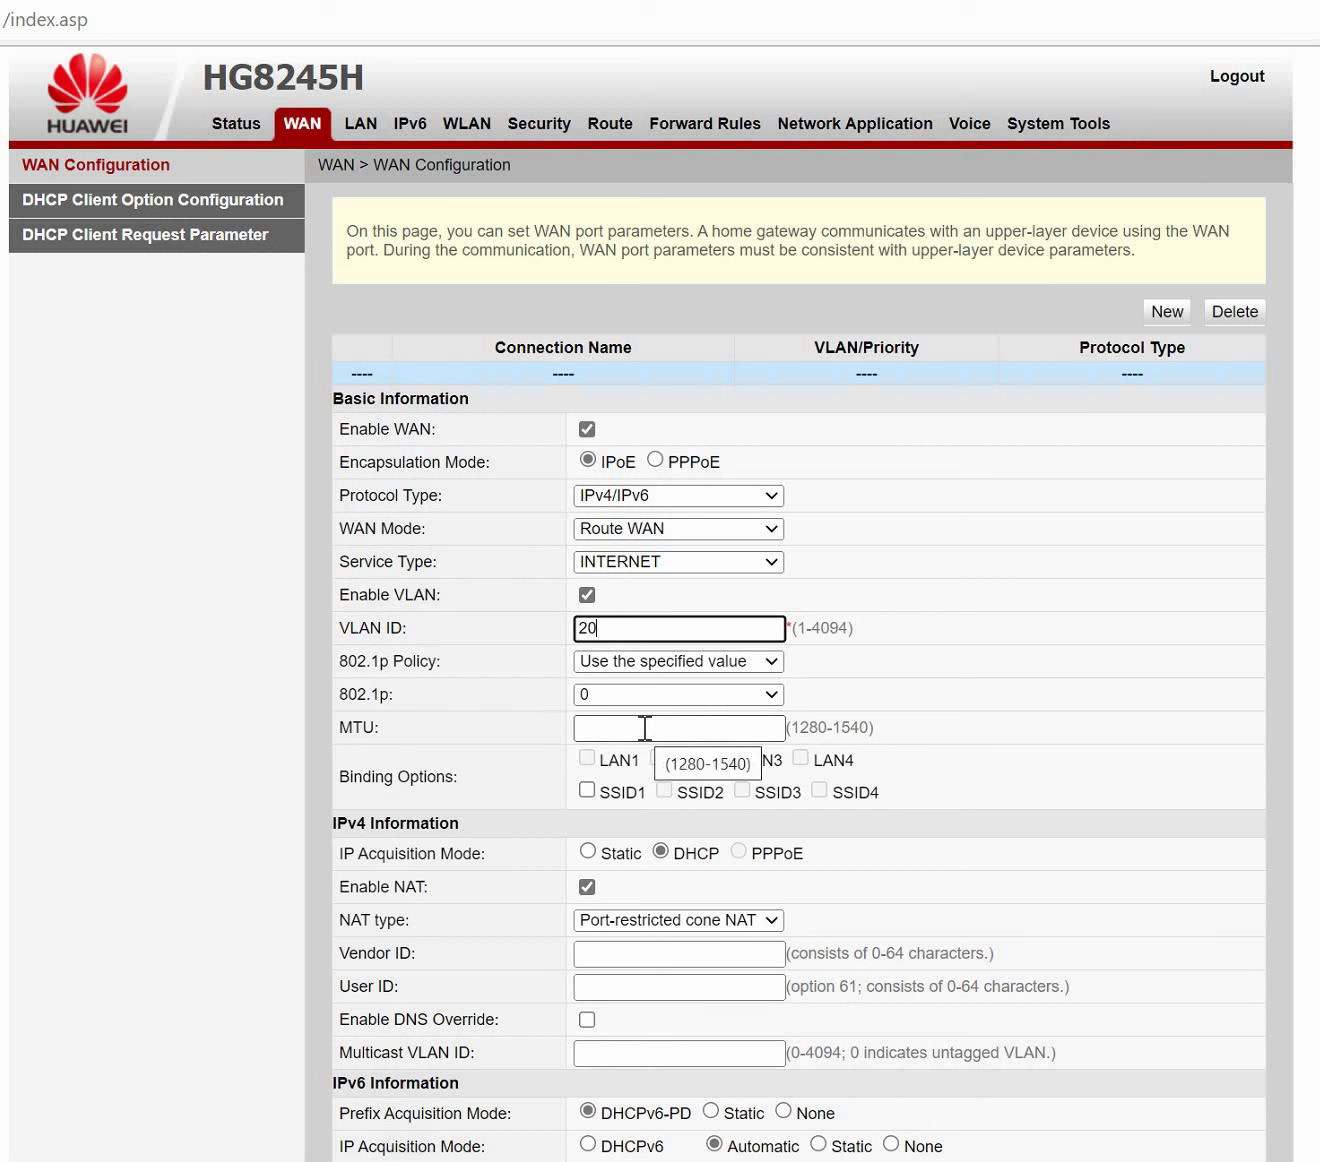
left_click(645, 728)
type("1490")
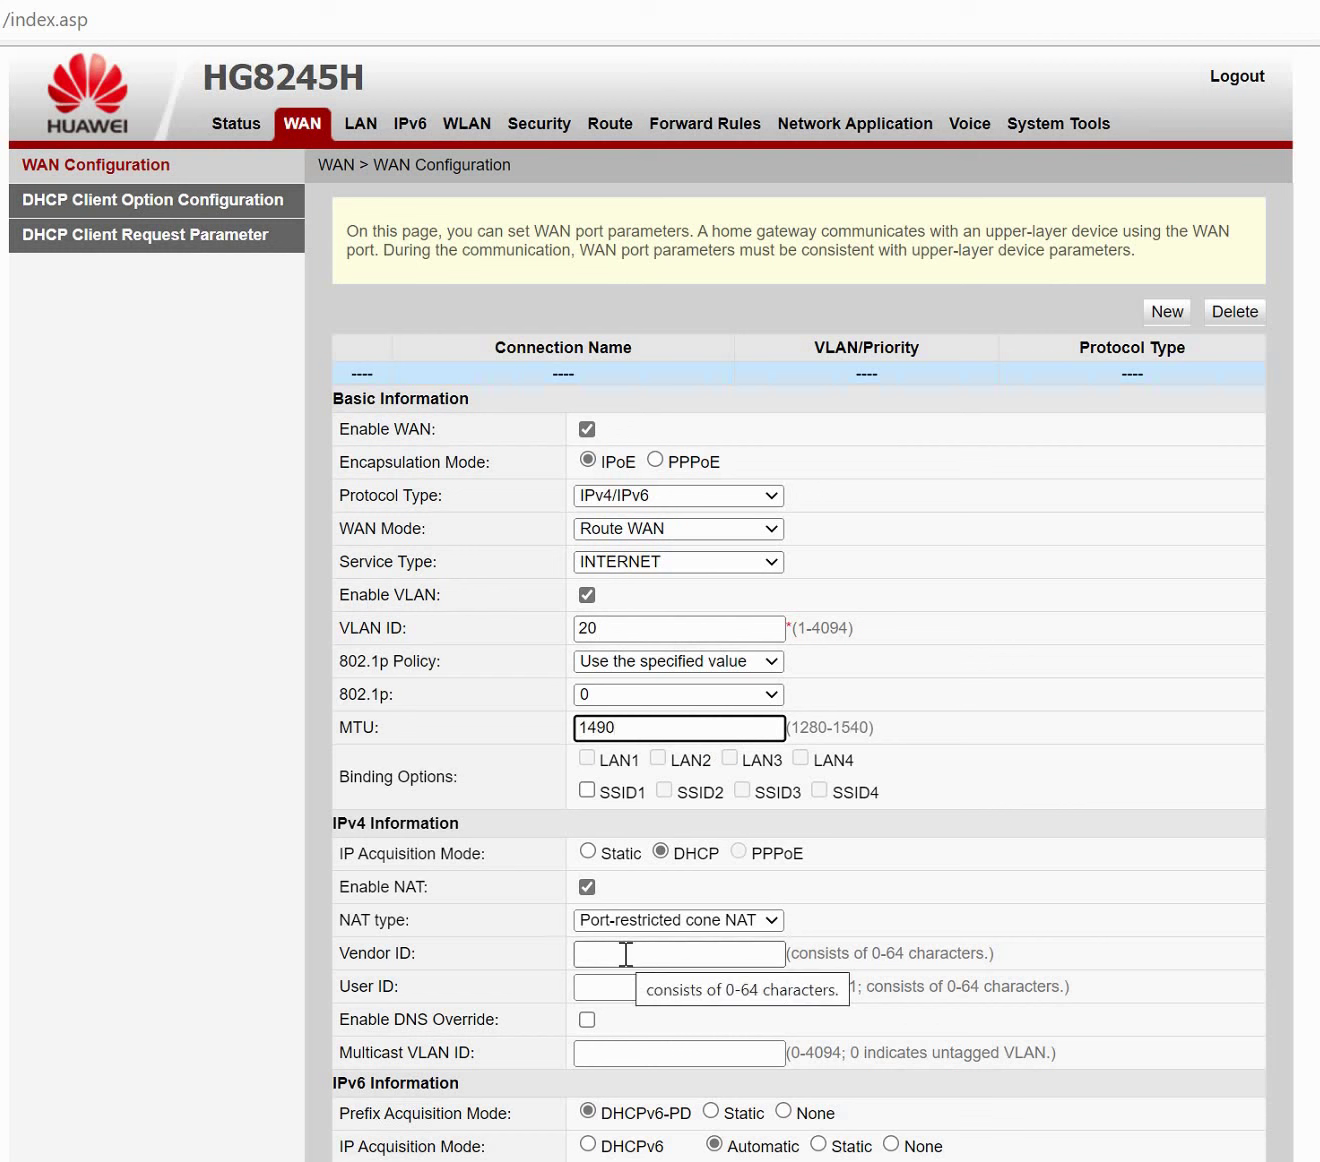
scroll(684, 861, "down", 1)
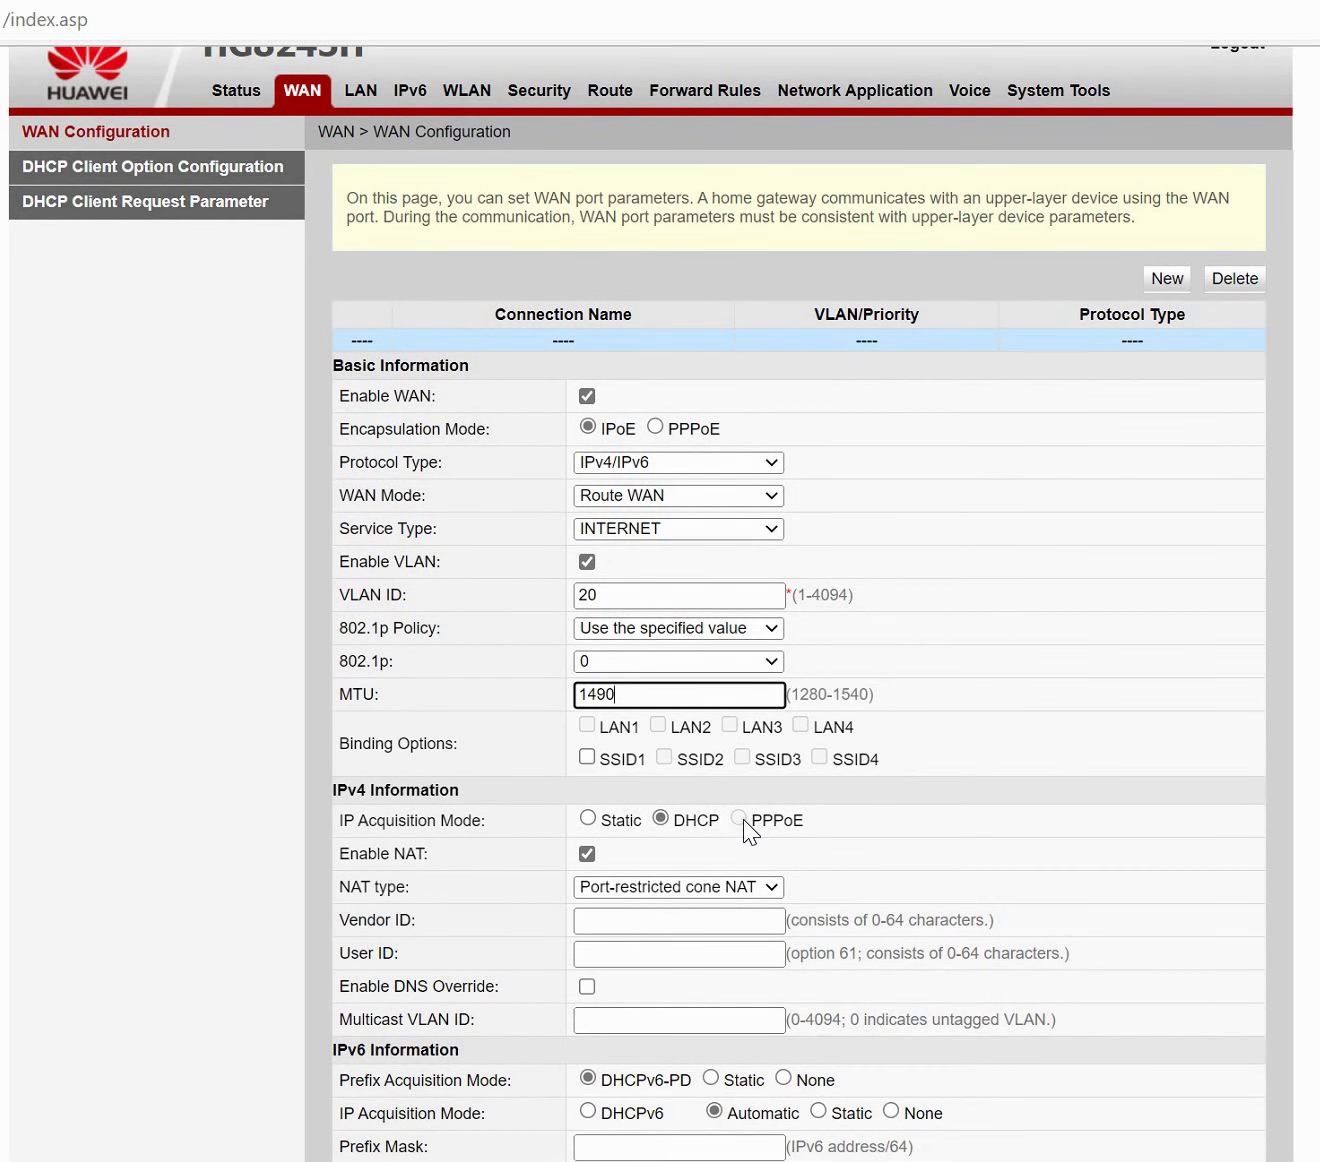
scroll(646, 822, "down", 2)
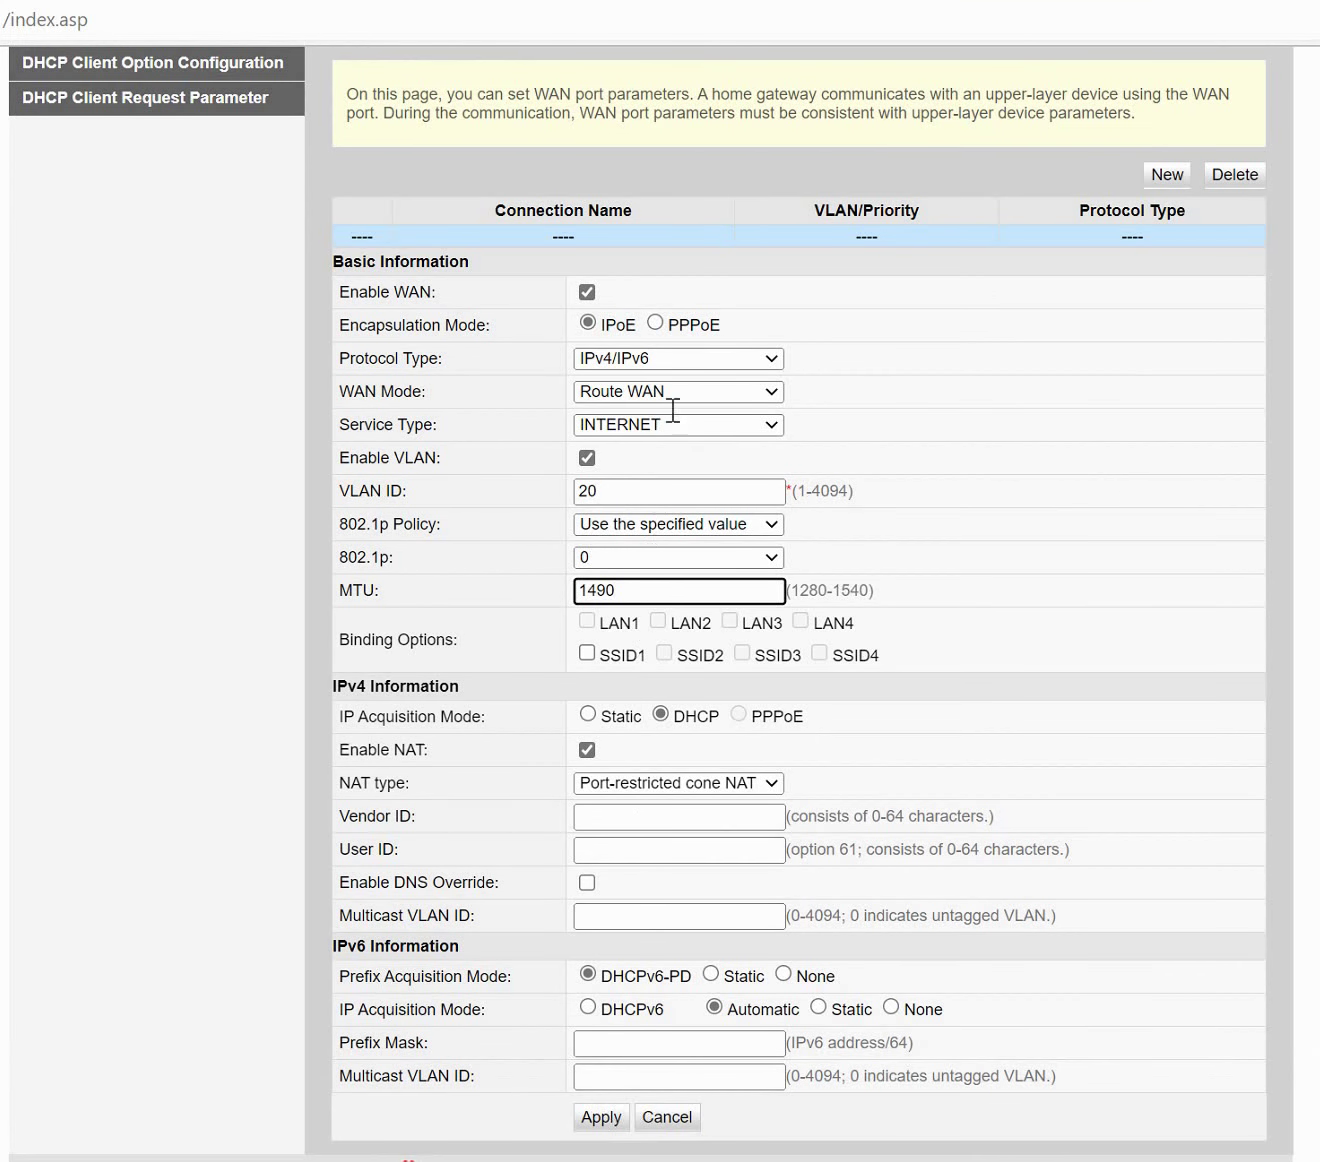
Switch encapsulation to PPPoE and replace the user name with 'test'.
left_click(655, 321)
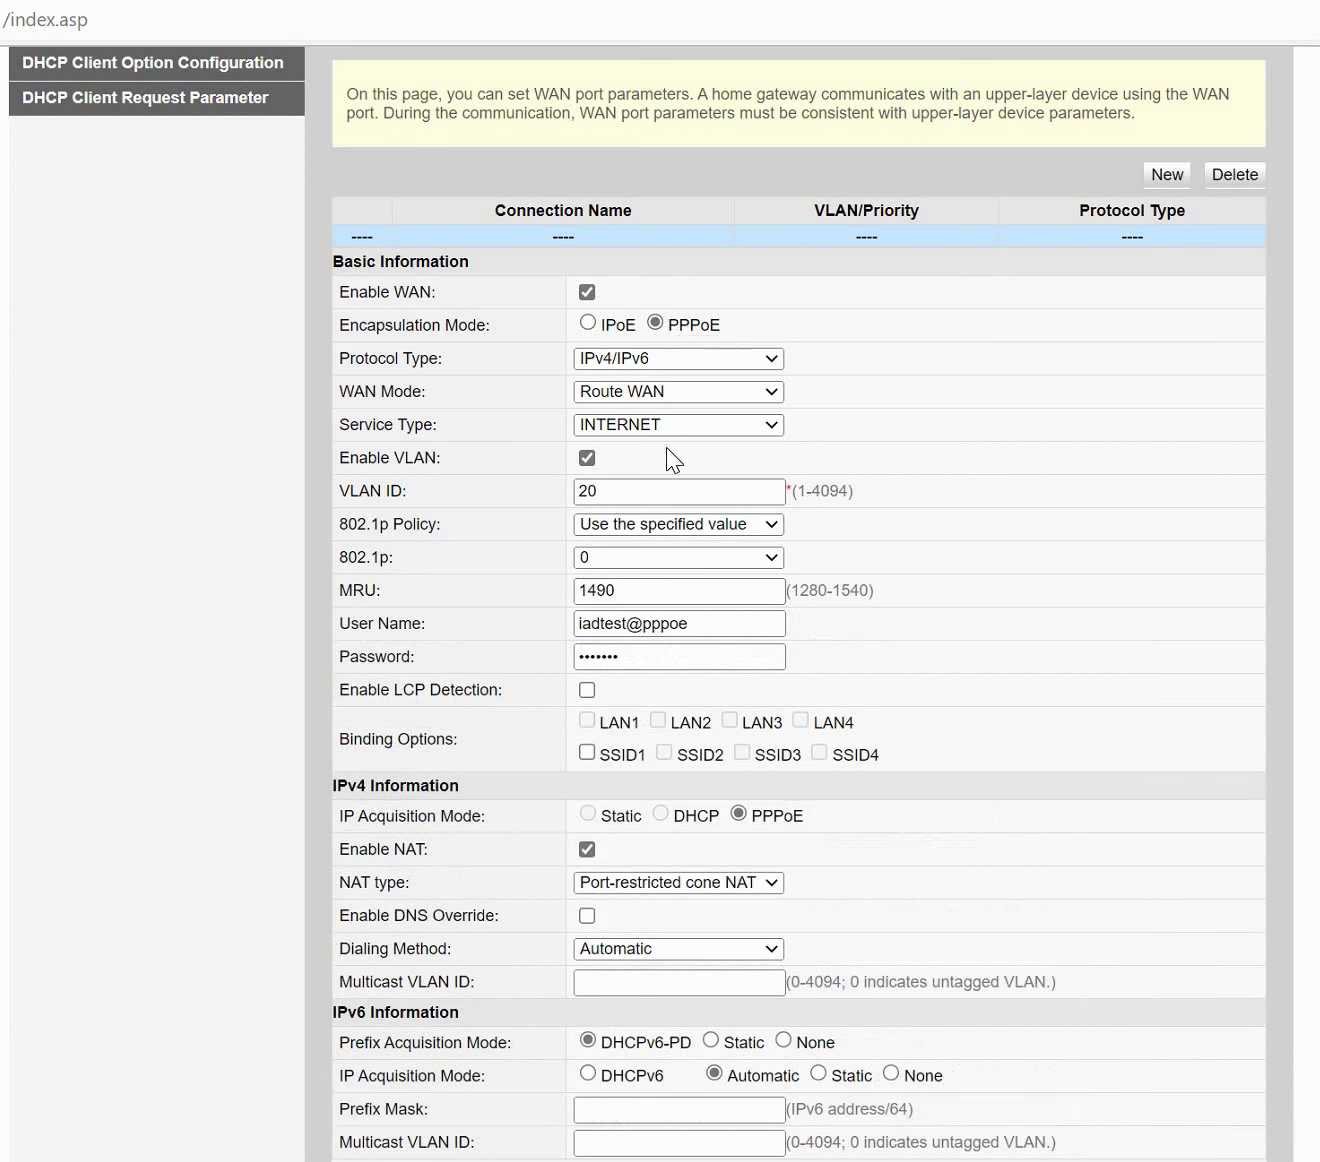
left_click(661, 617)
double_click(695, 619)
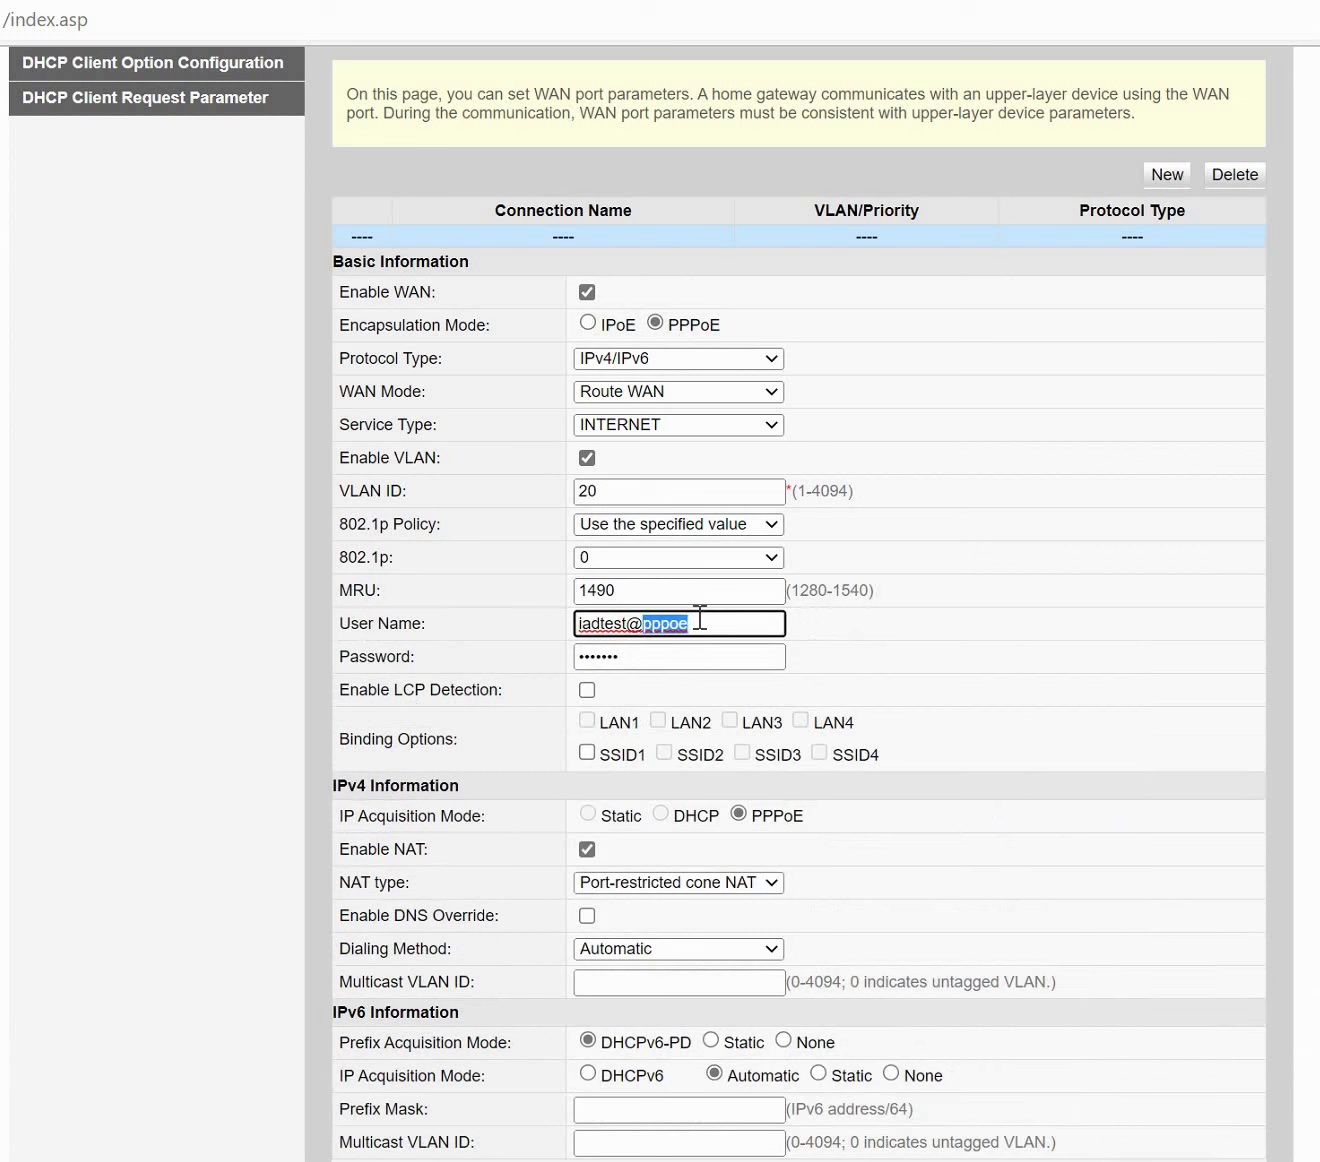
left_click(720, 620)
key("ctrl+a")
type("test")
Enter the account password and apply the new connection.
key("Tab")
type("tes")
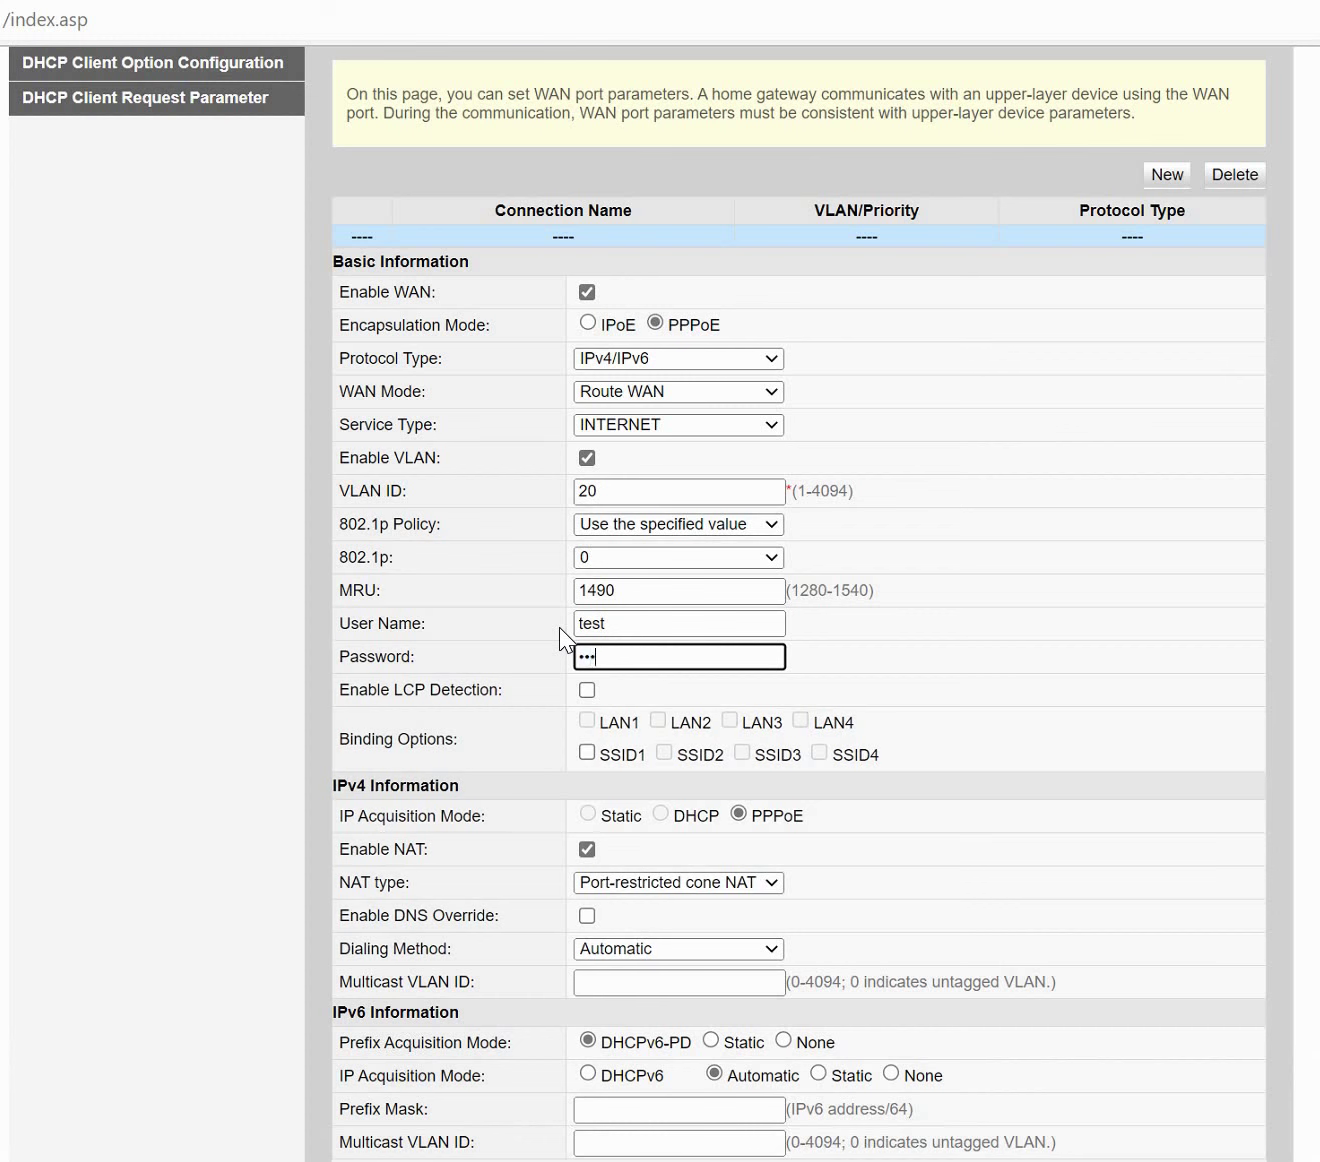
type("t")
scroll(600, 1000, "down", 1)
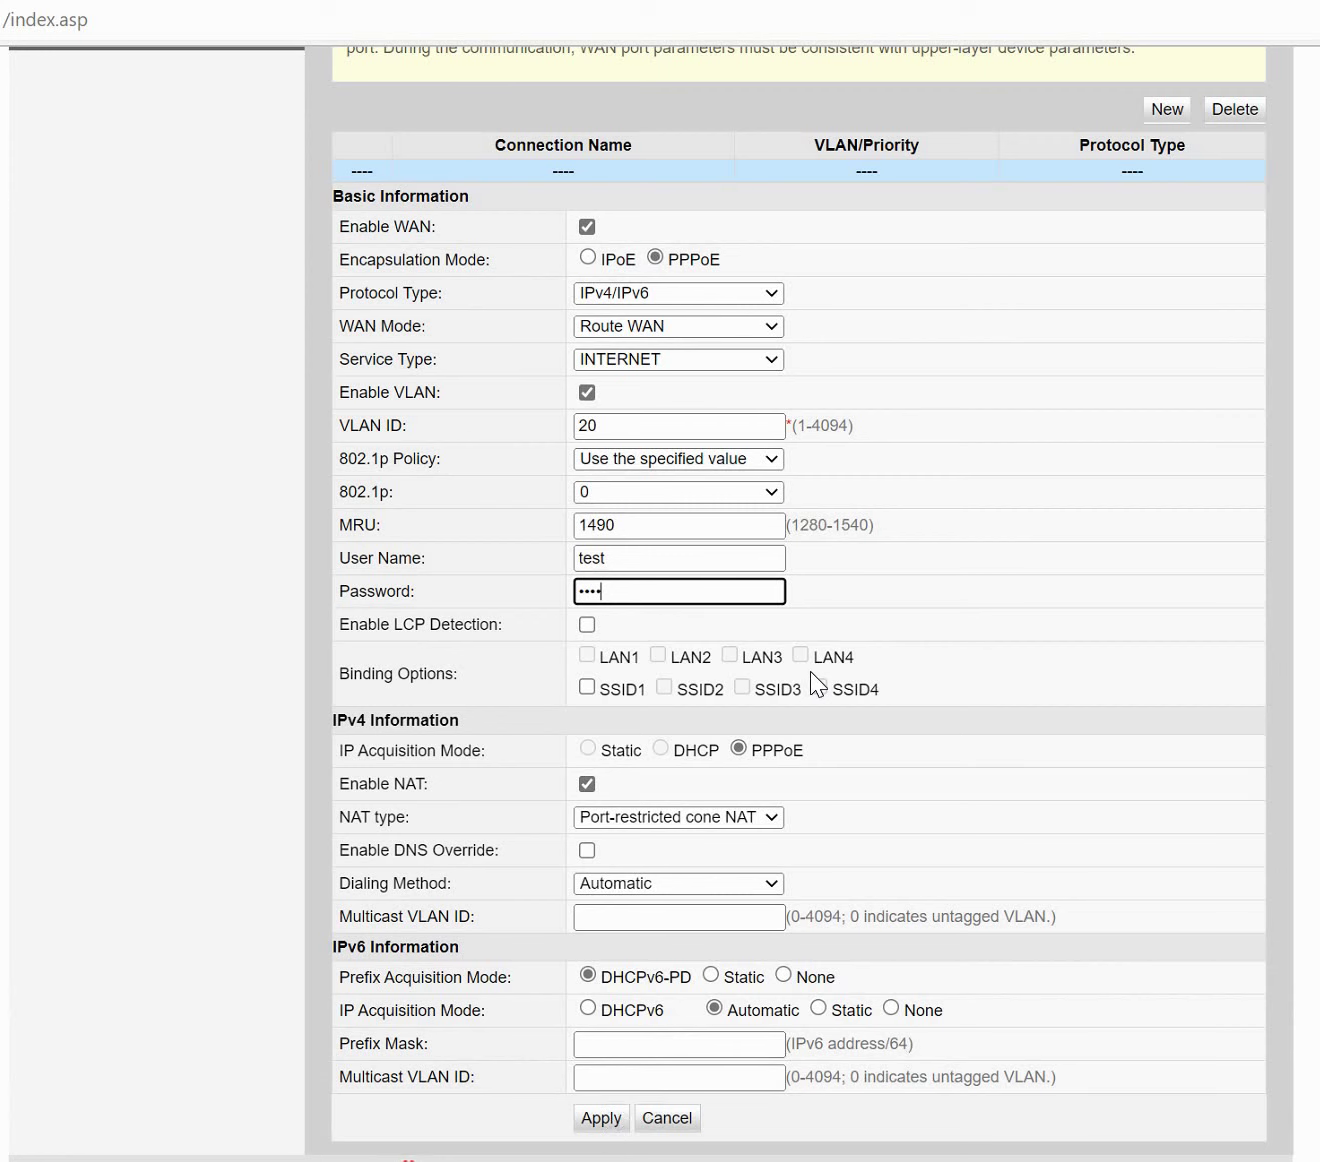
key("Return")
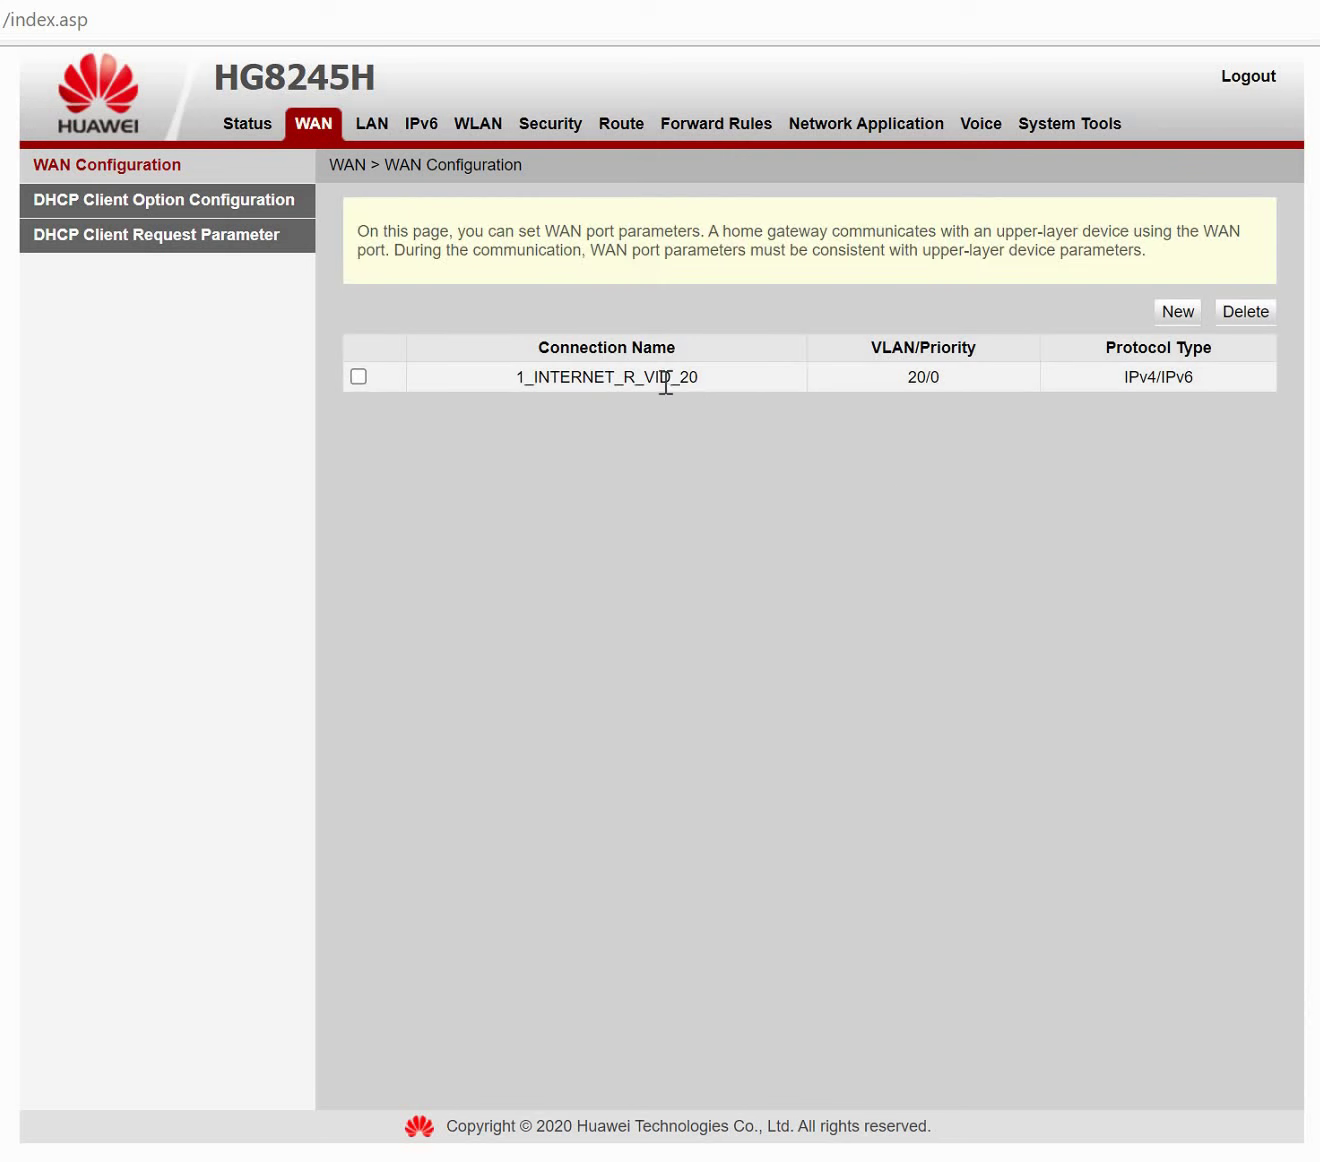
Go to Status > WAN Information to find the new connection.
left_click_drag(605, 377, 656, 378)
left_click(650, 378)
left_click(242, 125)
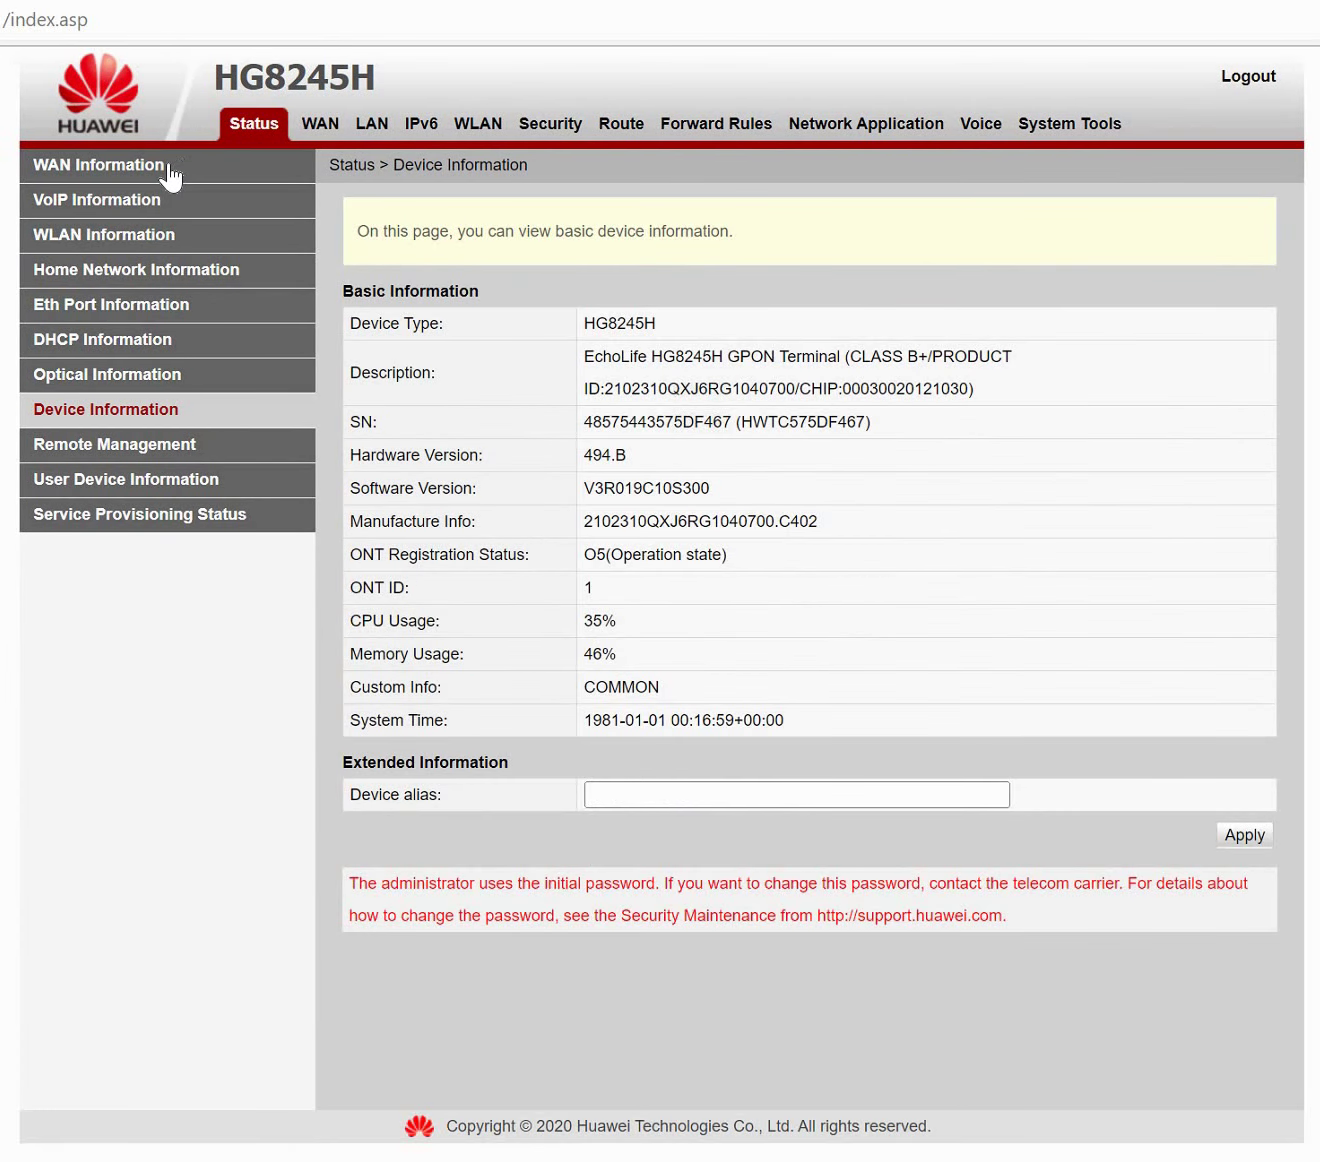
left_click(168, 166)
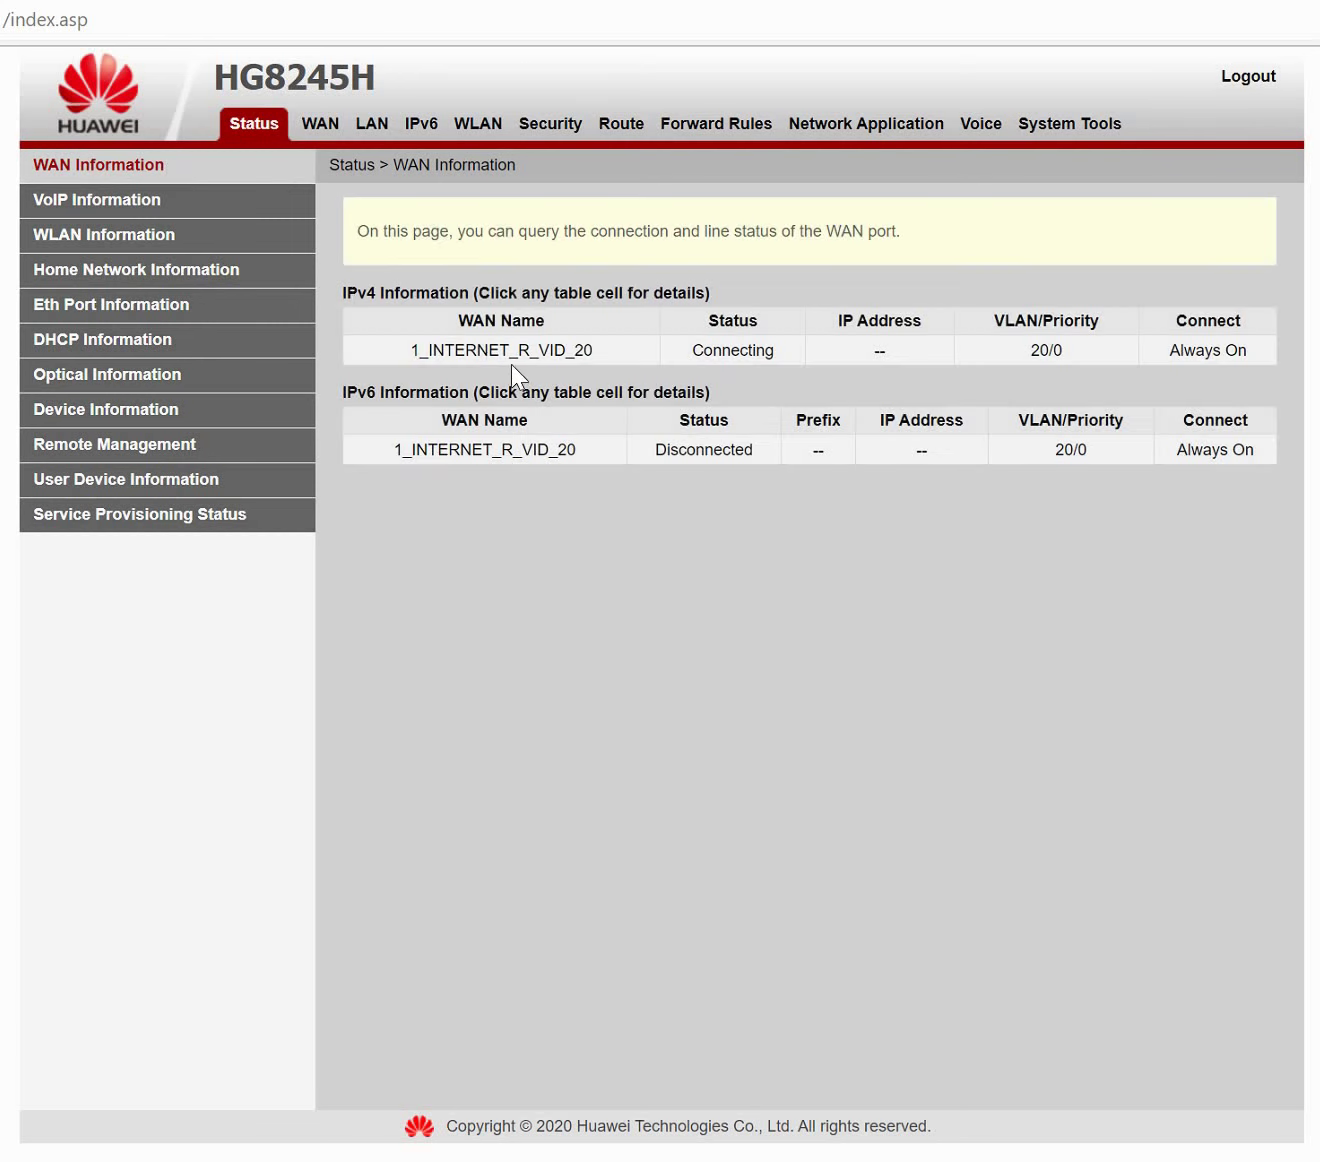
Inspect the 1_INTERNET_R_VID_20 IPv4 details showing Connecting with dialup failed, then open LAN.
double_click(719, 358)
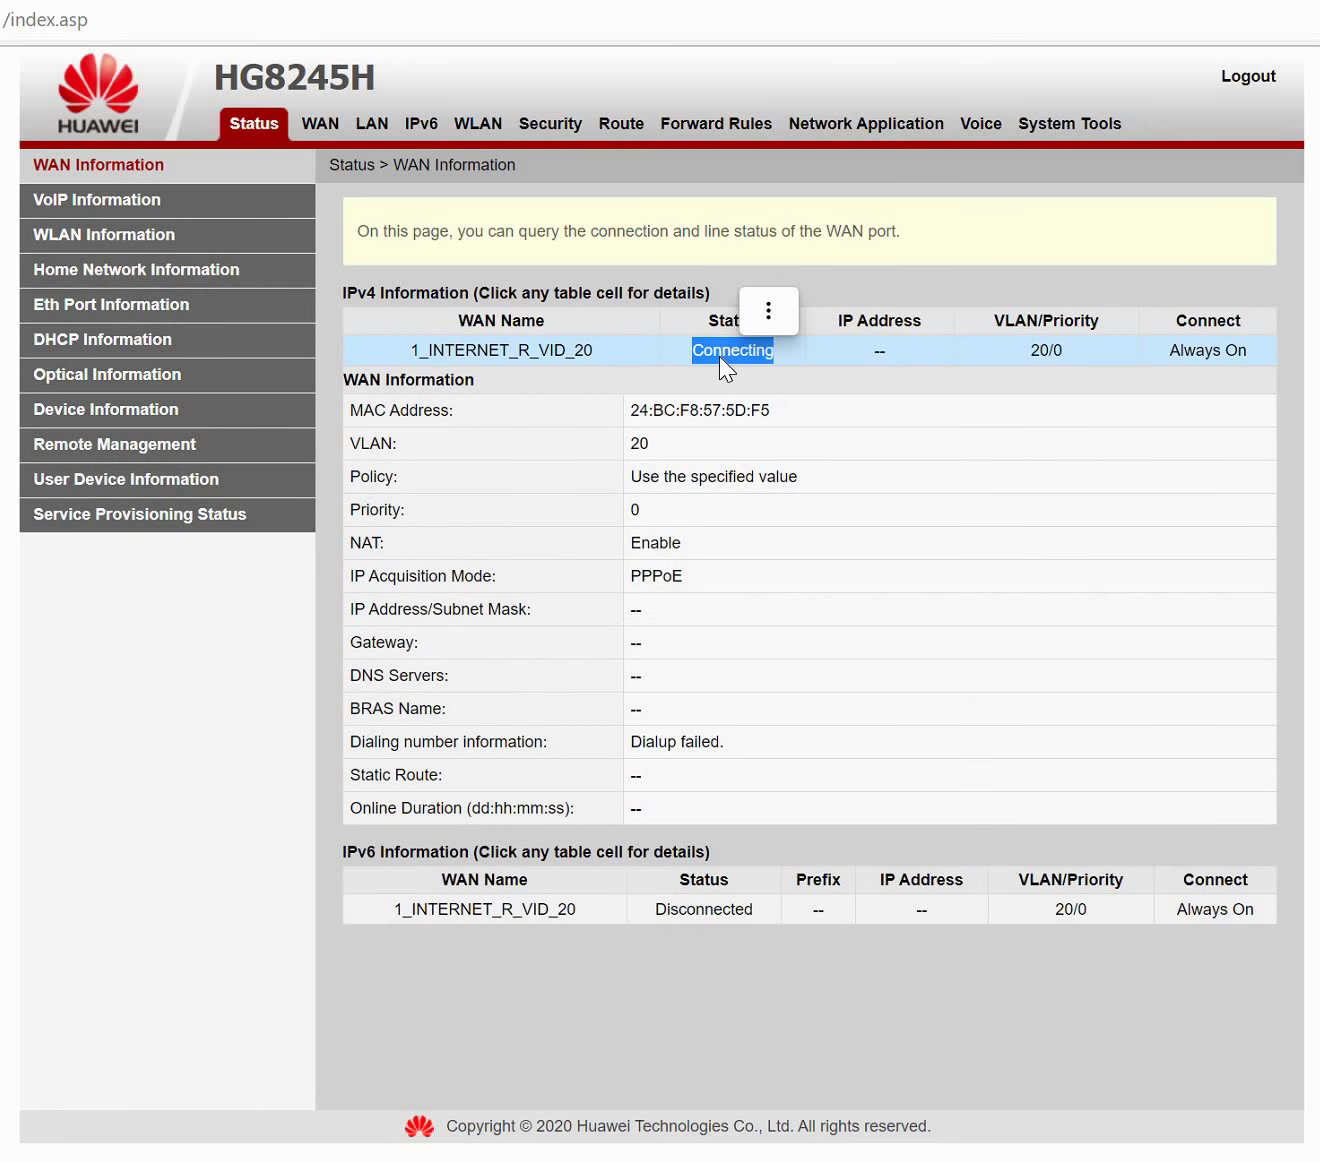
left_click(666, 421)
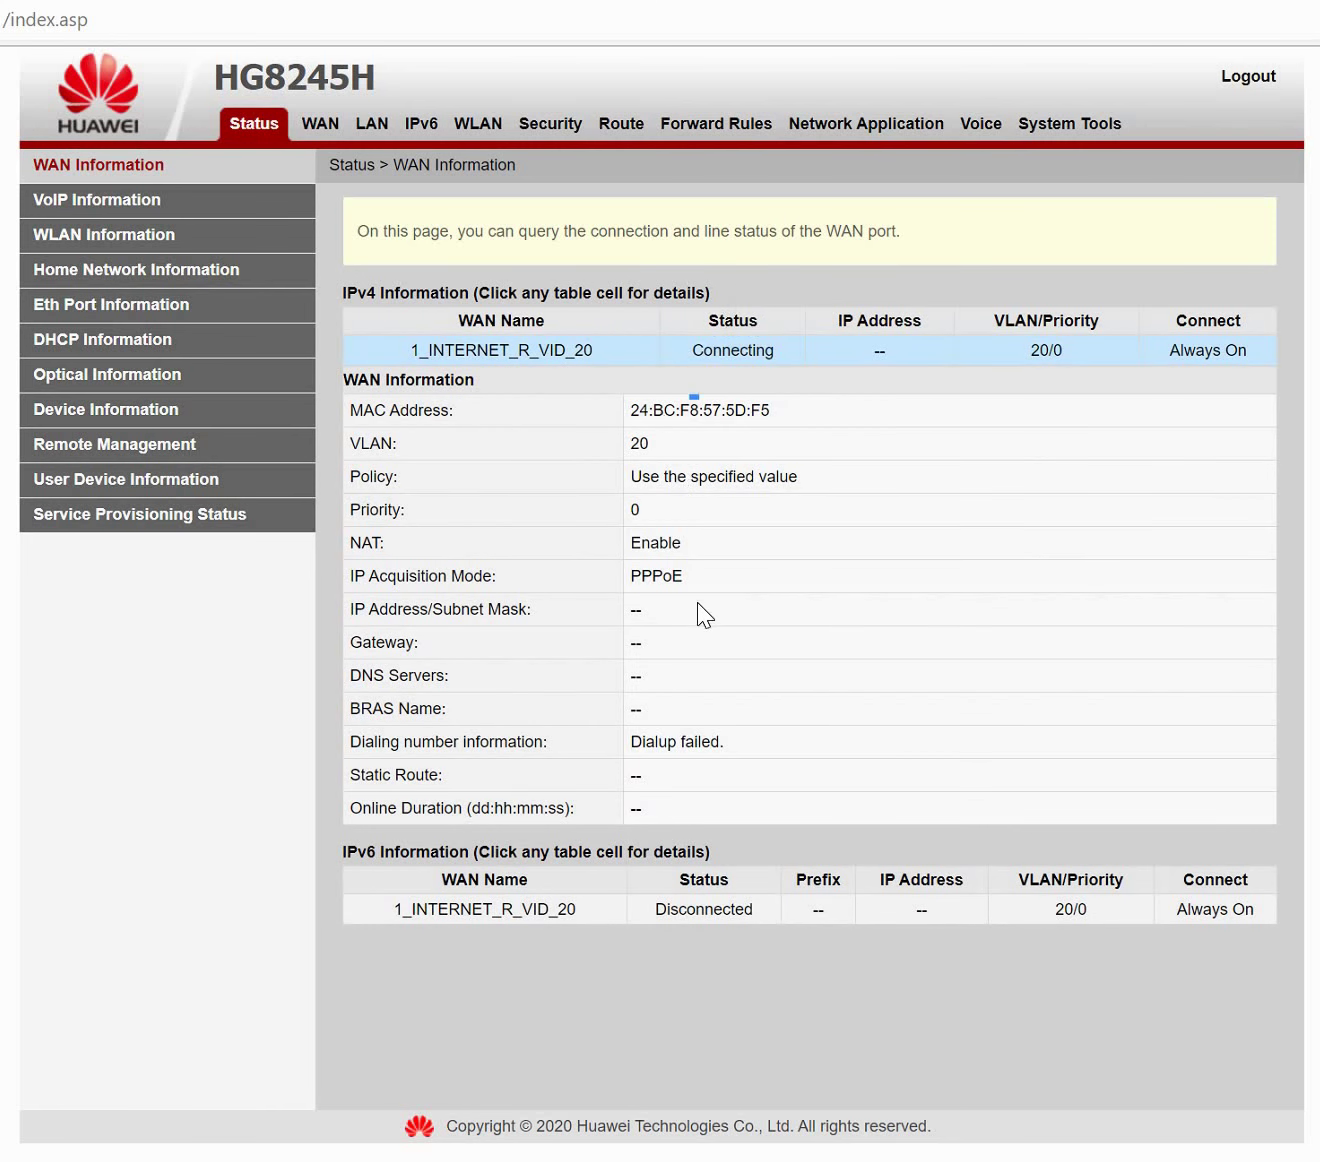
double_click(676, 410)
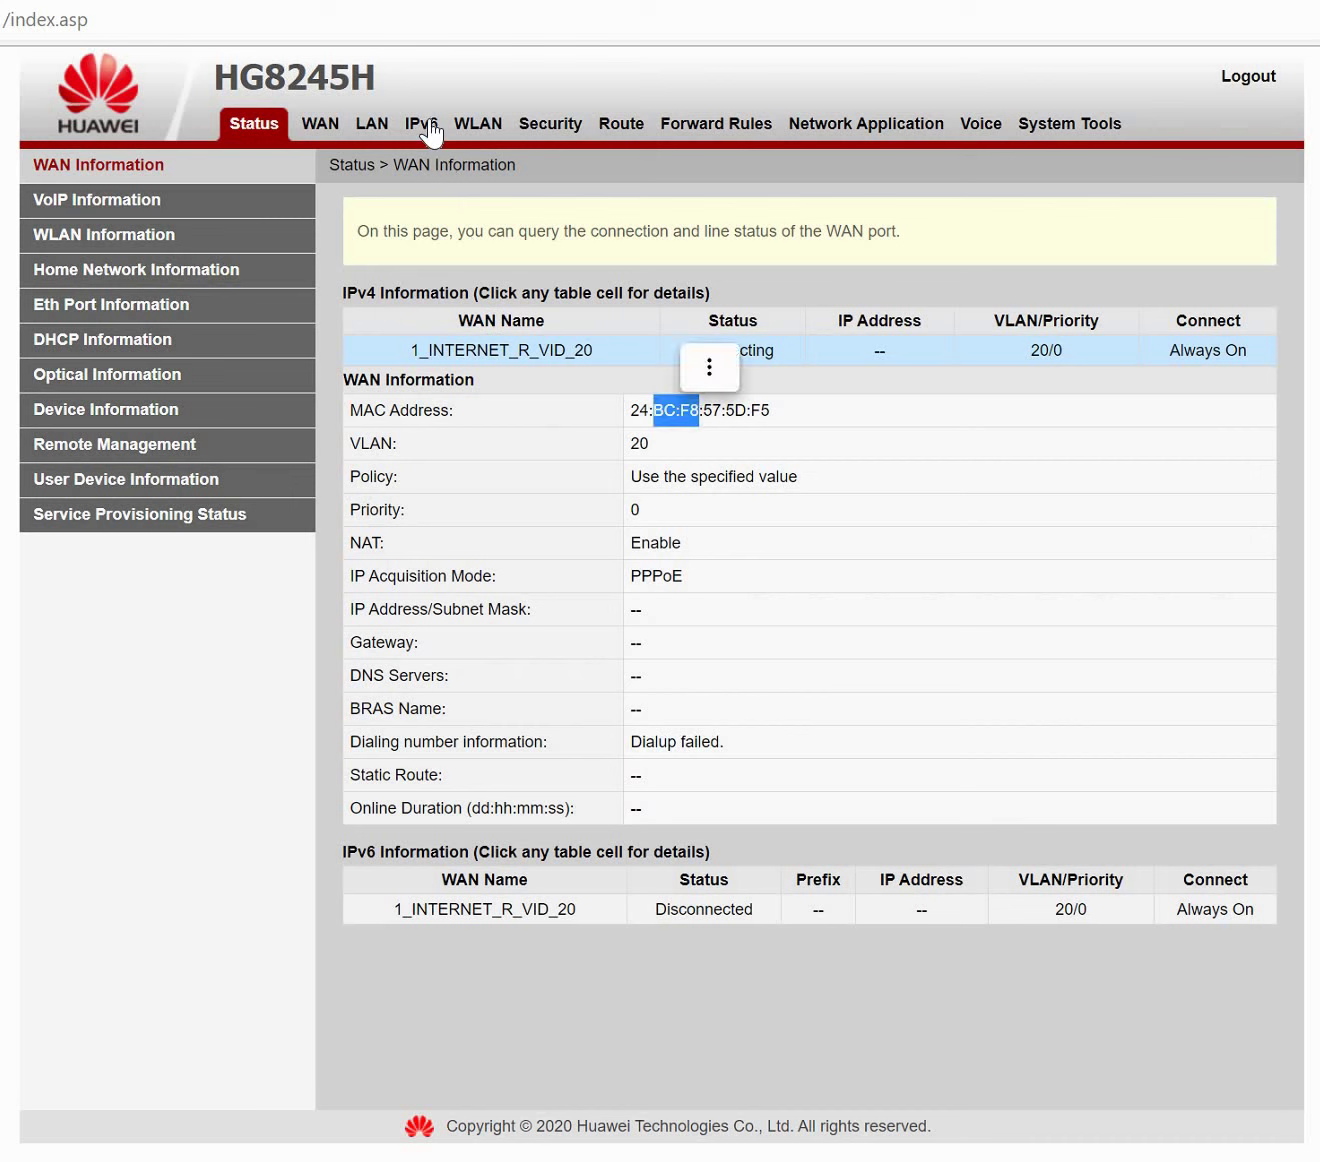
left_click(373, 125)
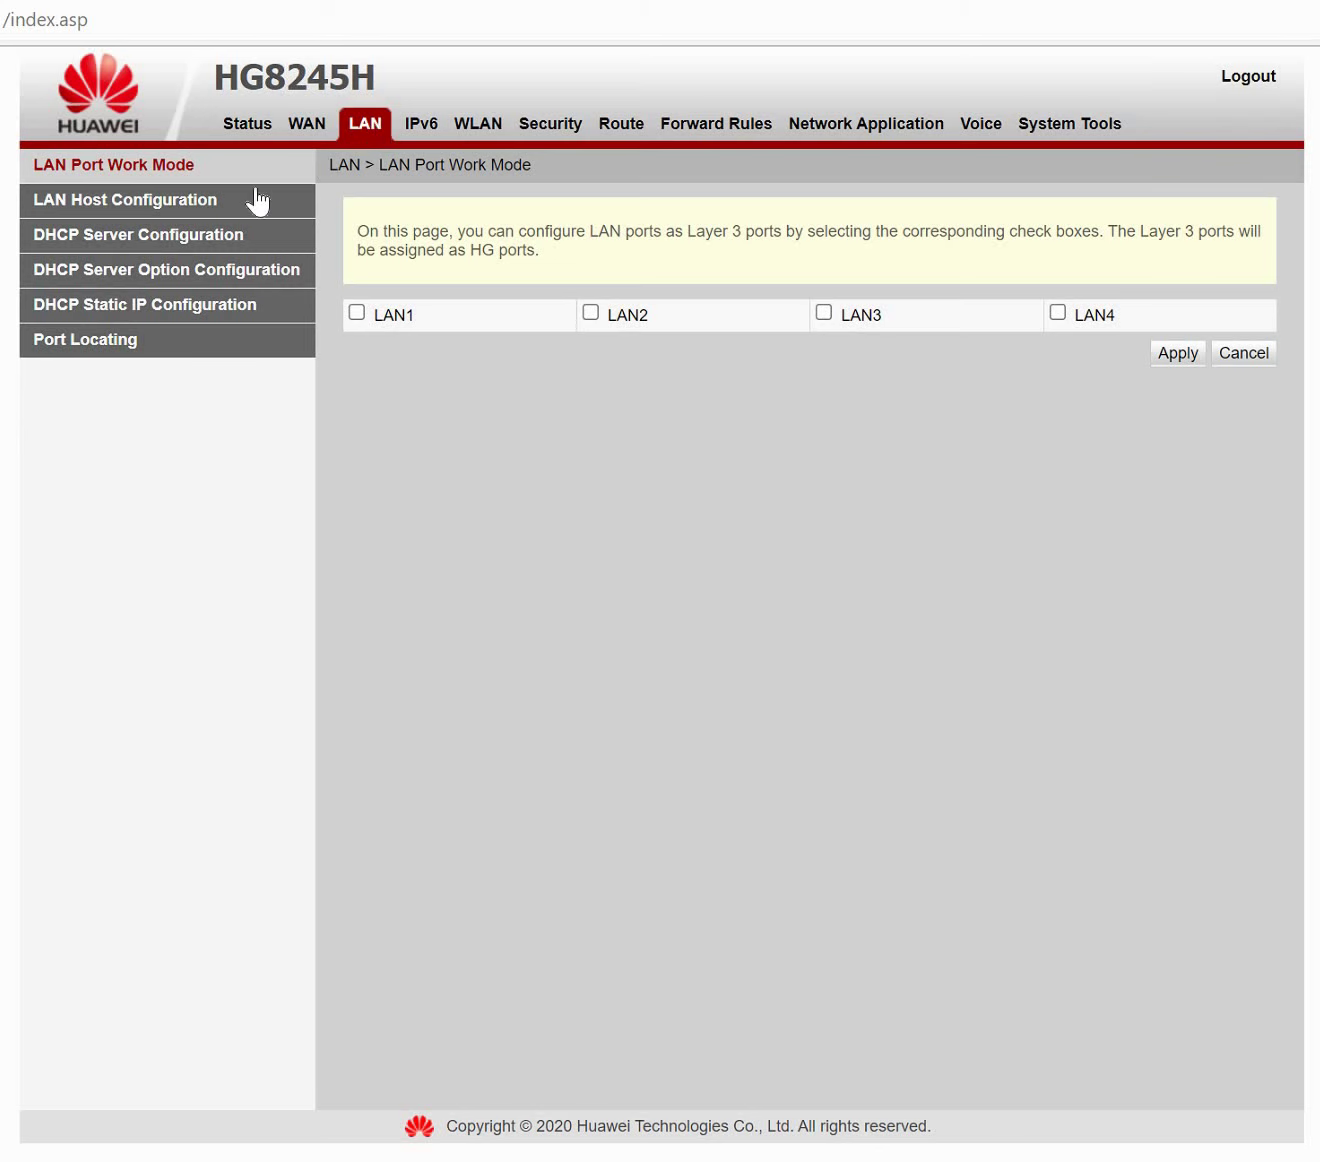
Review the primary and secondary LAN host IP addresses, then open DHCP Server Configuration.
left_click(195, 219)
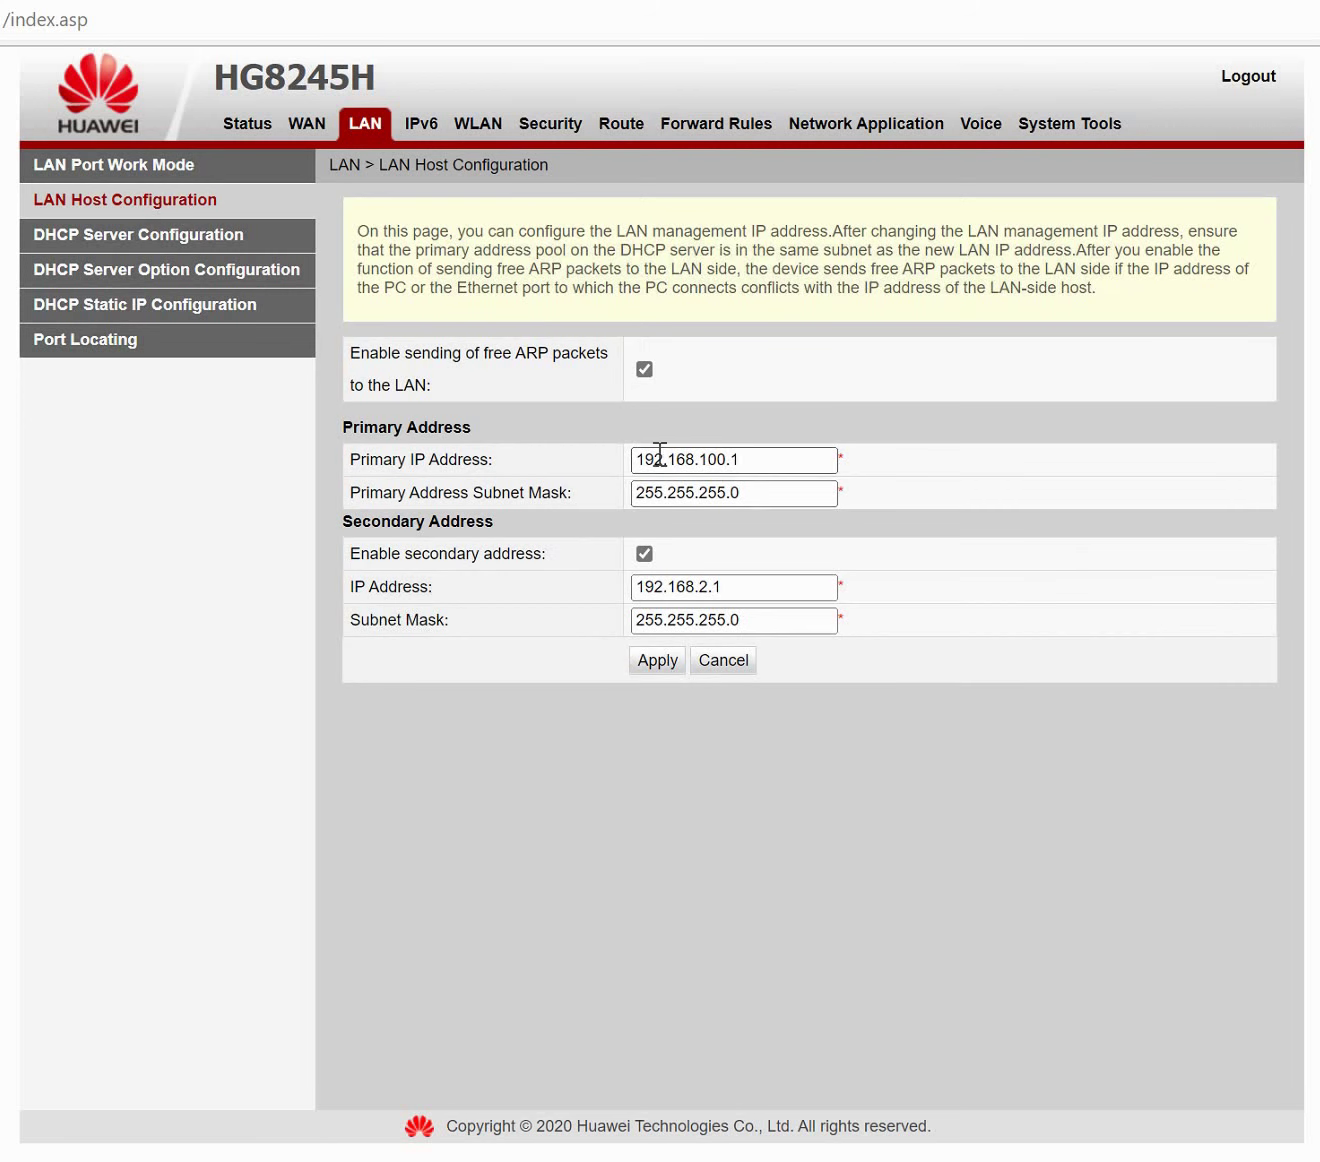
left_click_drag(630, 457, 673, 513)
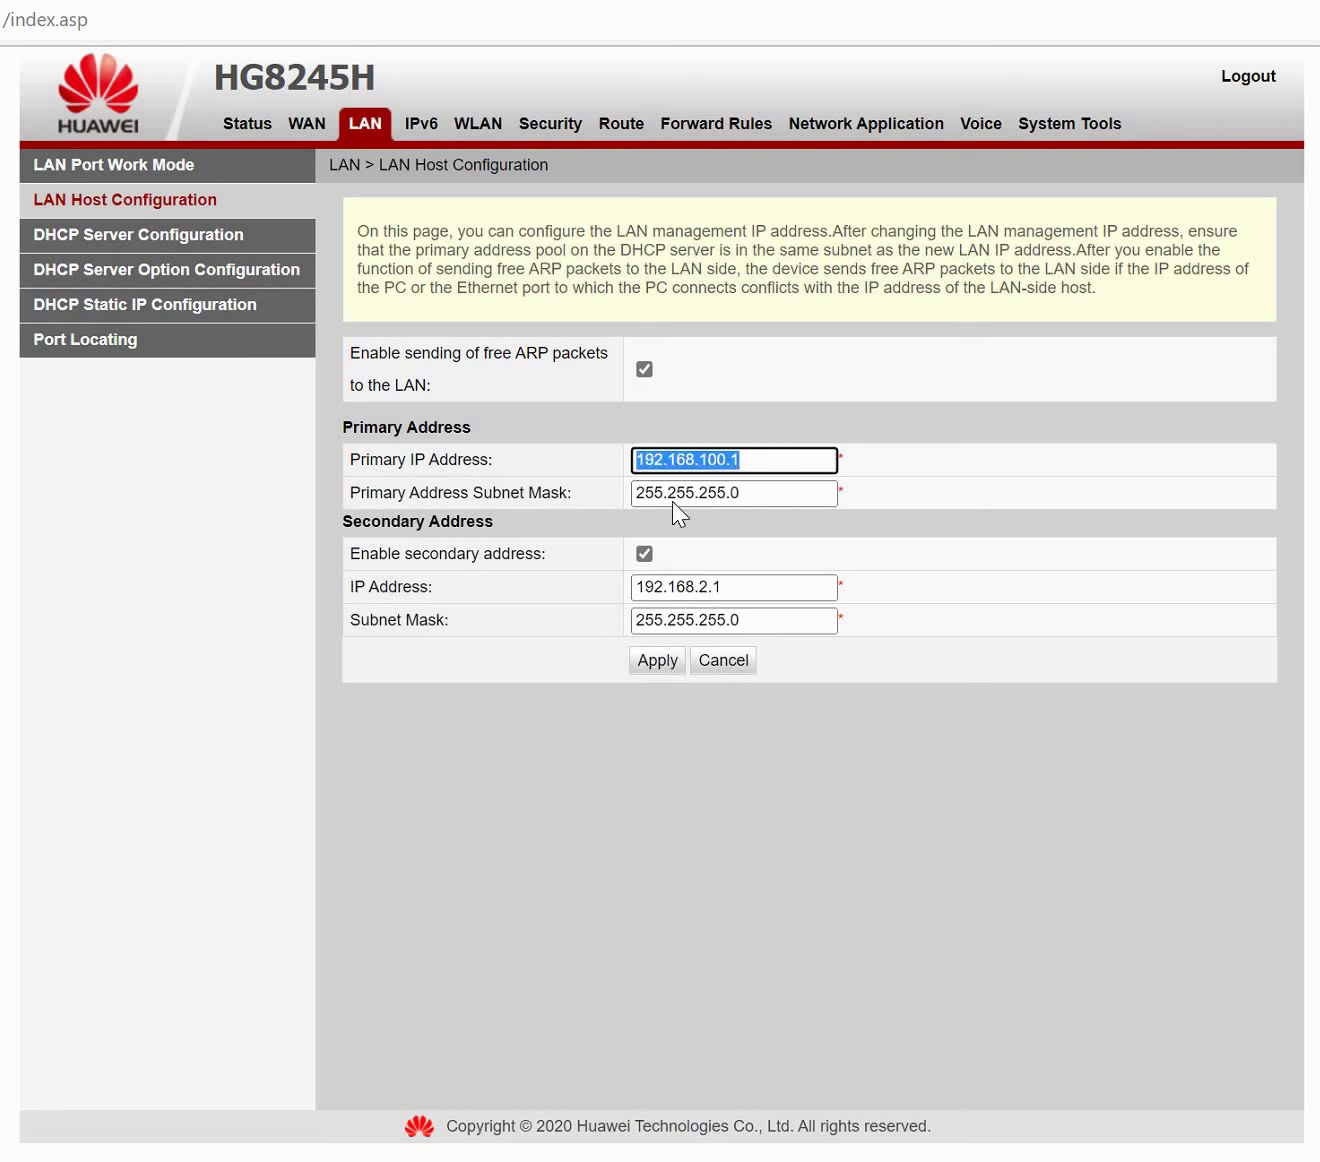
left_click(752, 580)
left_click(655, 586, "shift")
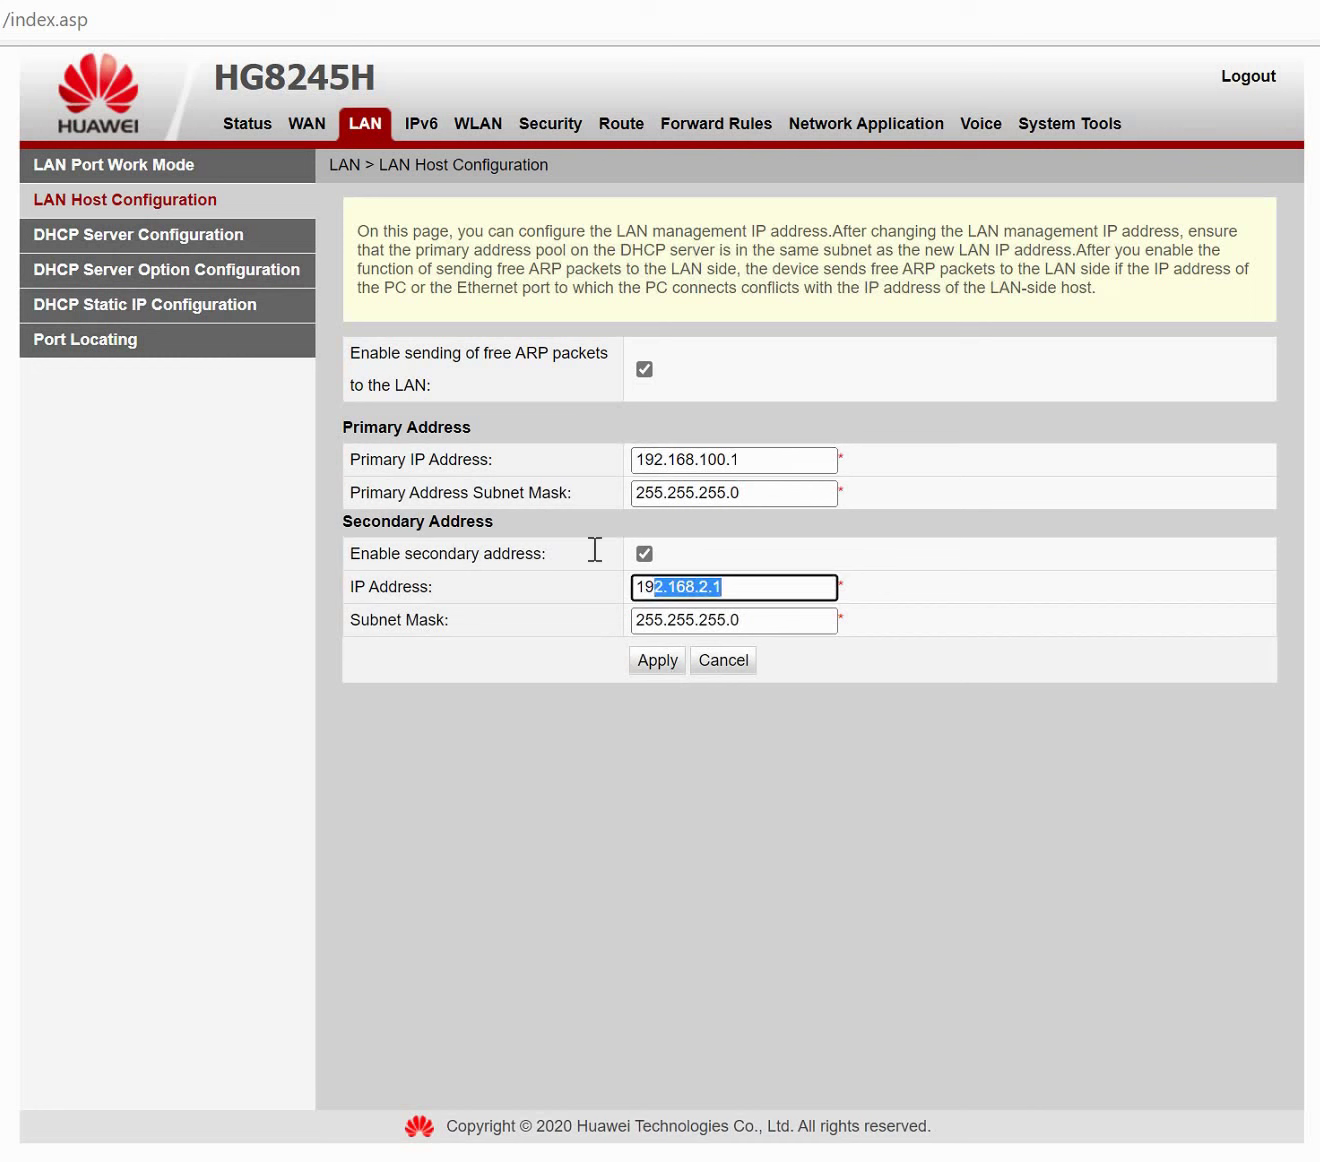
left_click(165, 244)
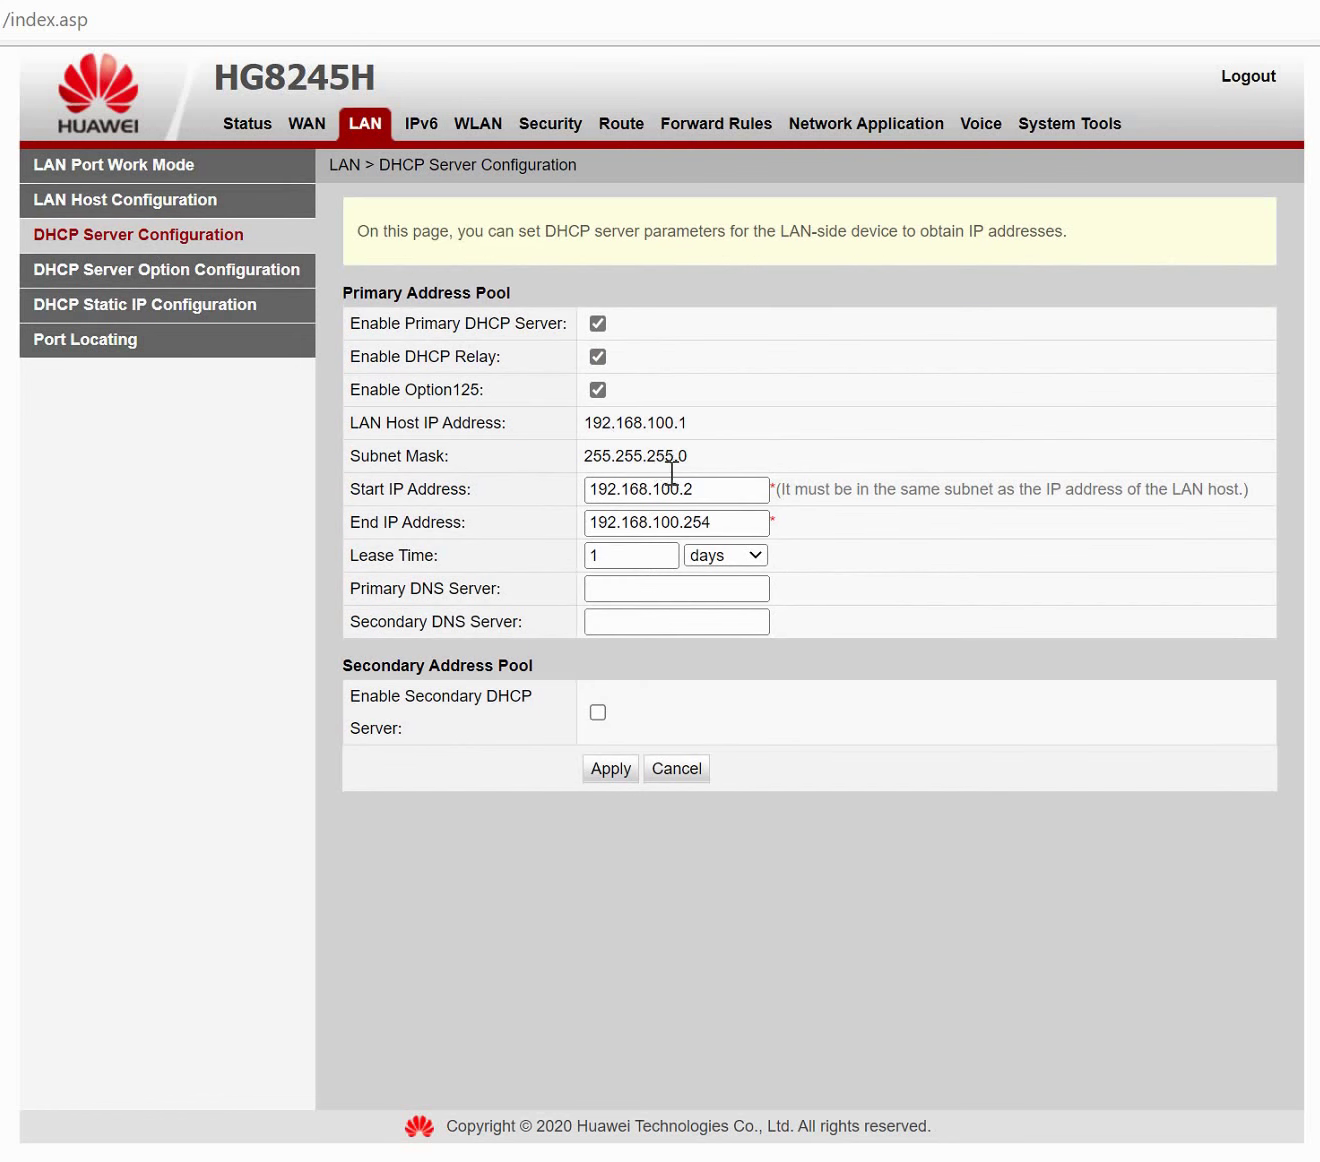
Toggle Enable Primary DHCP Server off and back on, leaving it enabled, then open IPv6.
left_click(676, 488)
double_click(704, 489)
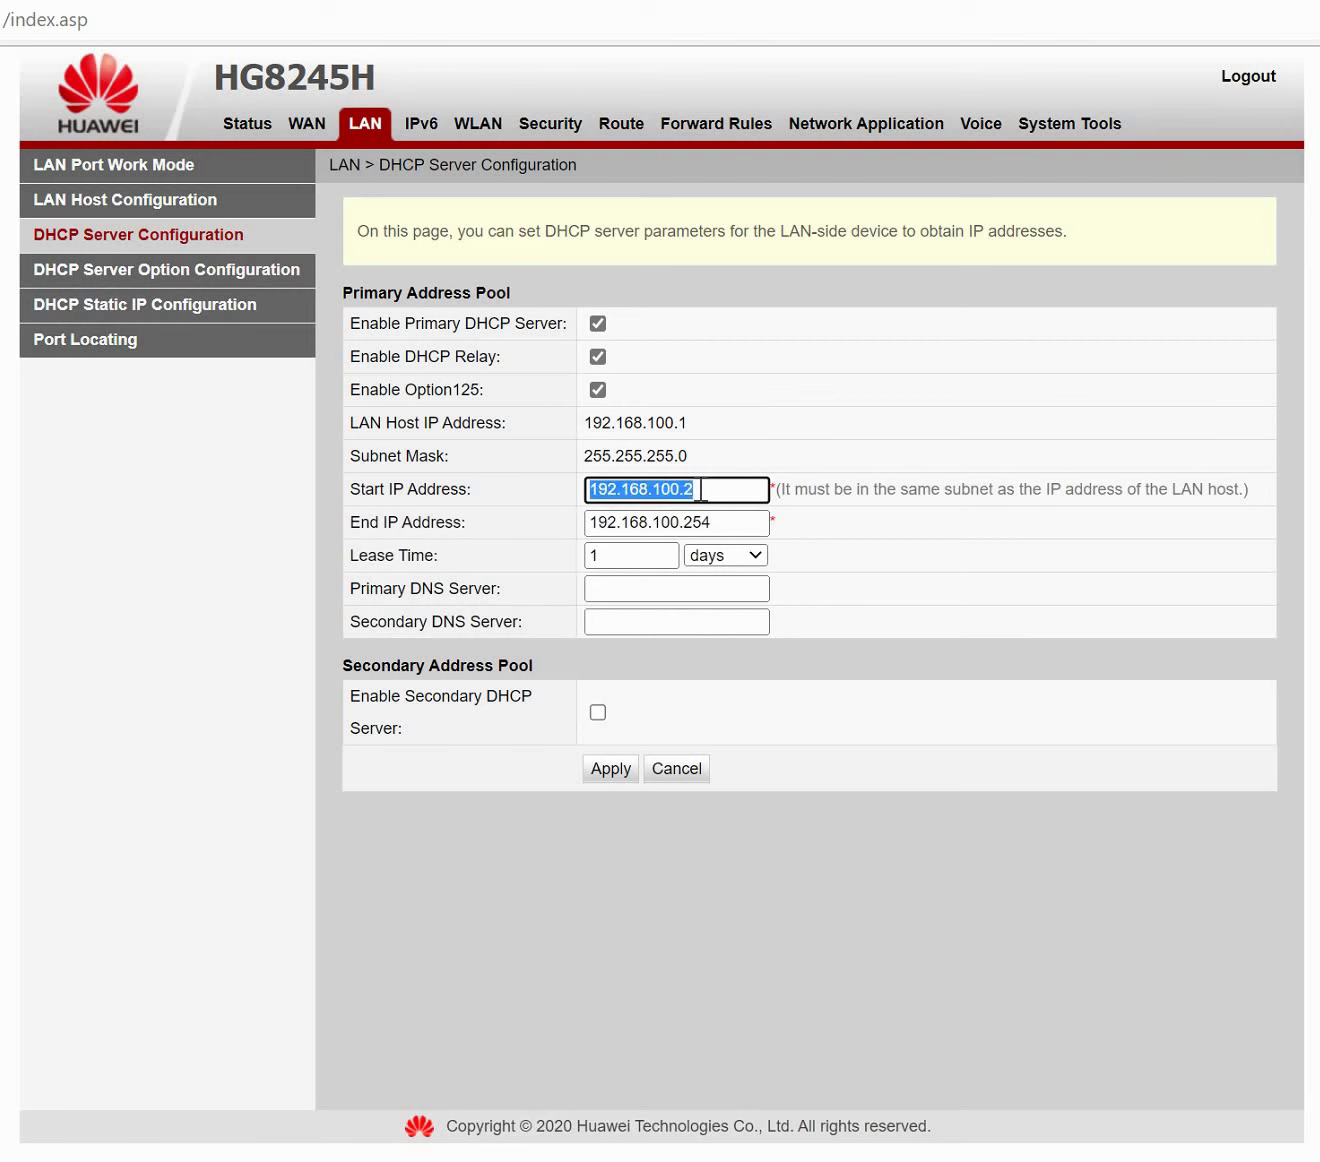
left_click(703, 490)
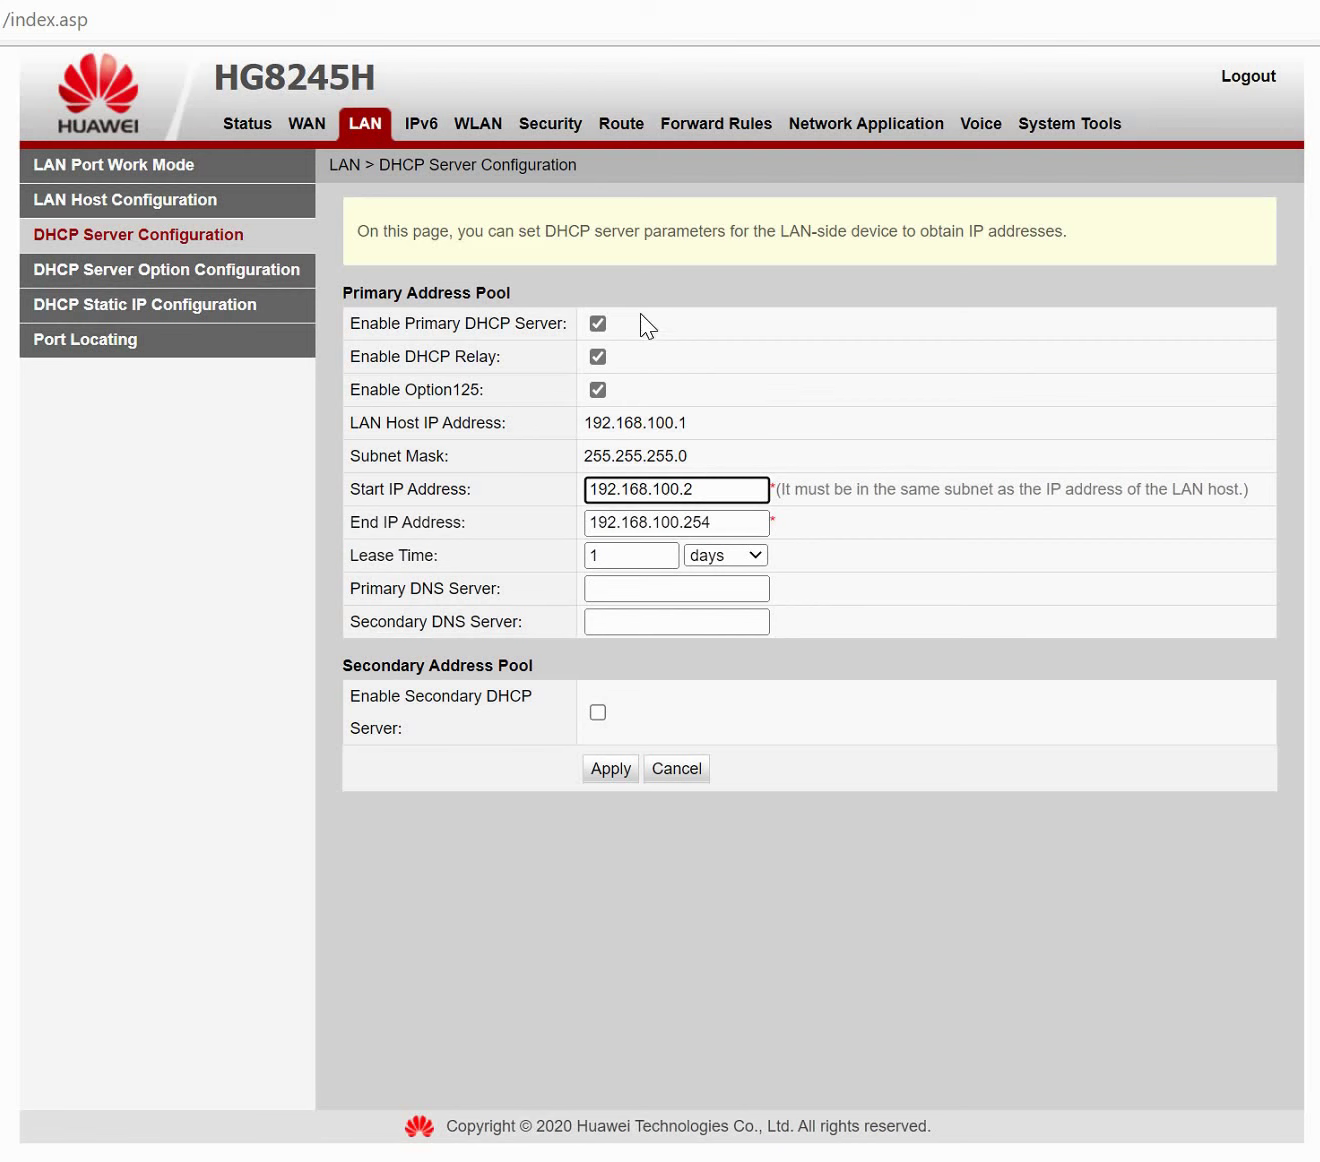
left_click(589, 325)
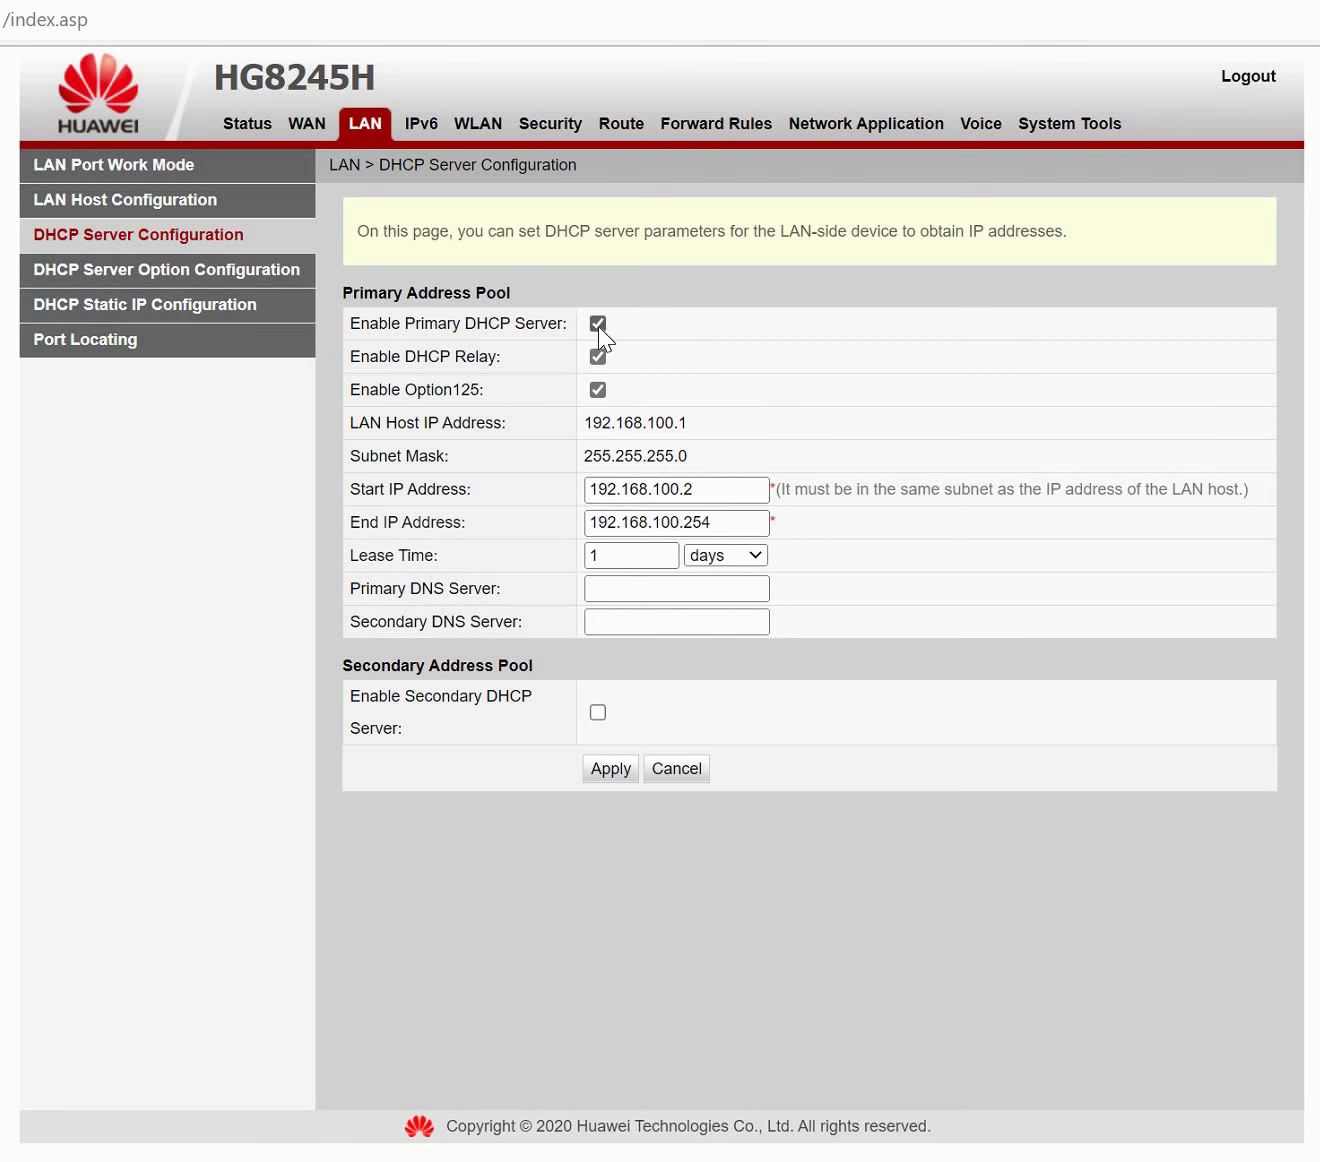
left_click(598, 324)
left_click(599, 323)
left_click(428, 131)
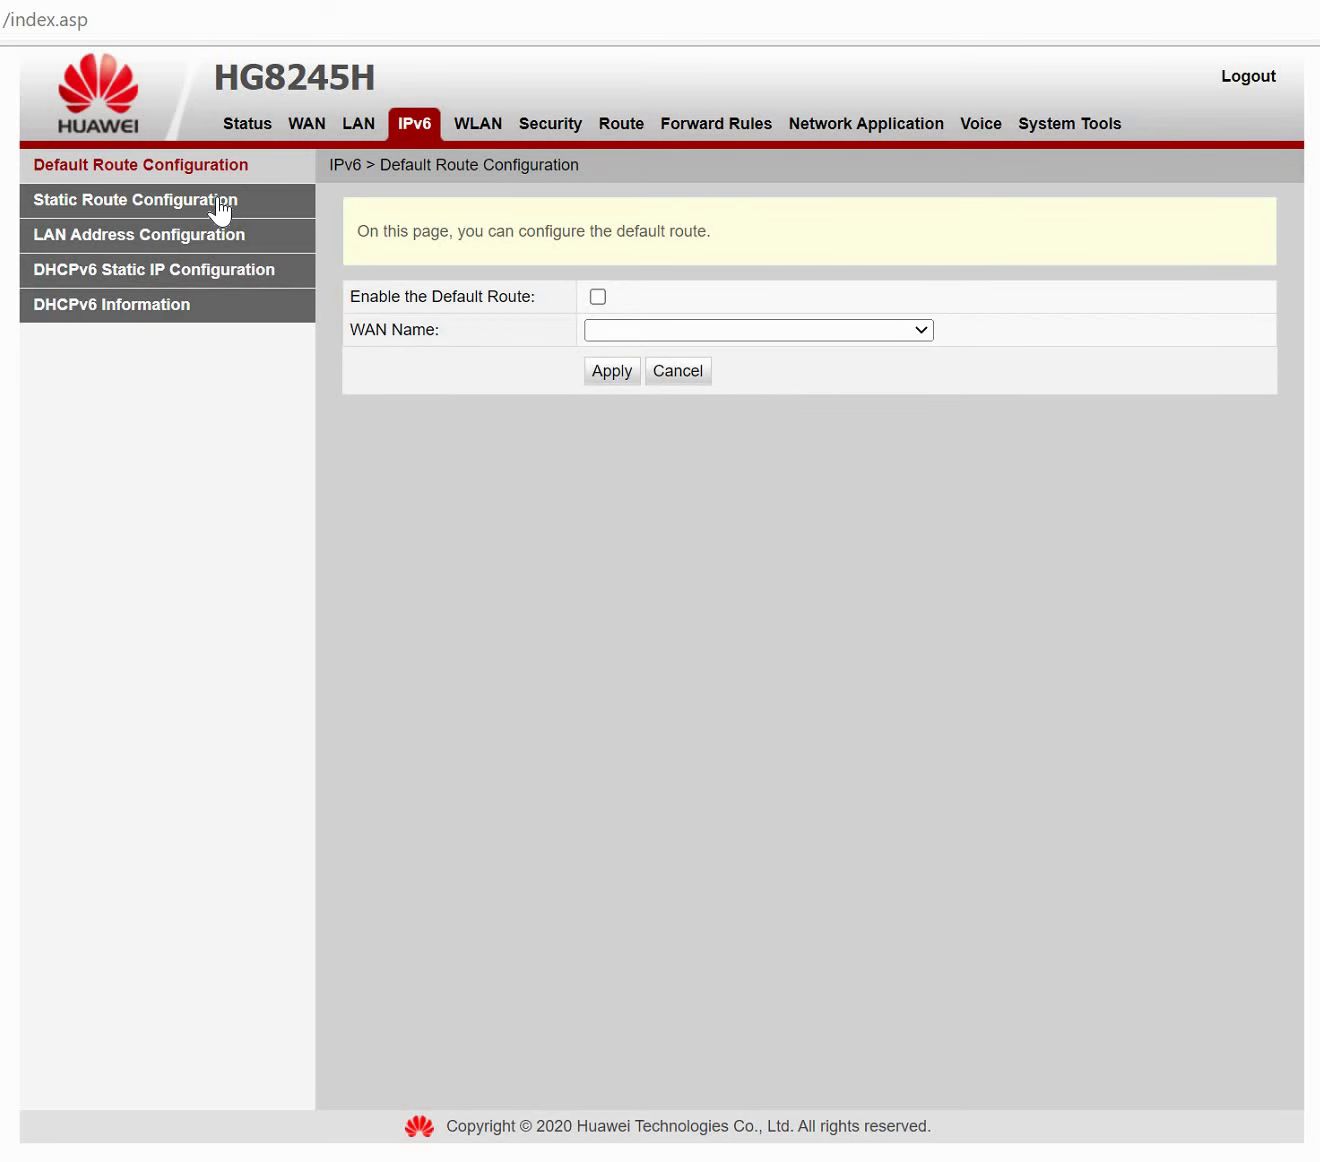
Check the empty IPv6 static route list, then open IPv6 LAN Address Configuration.
left_click(219, 209)
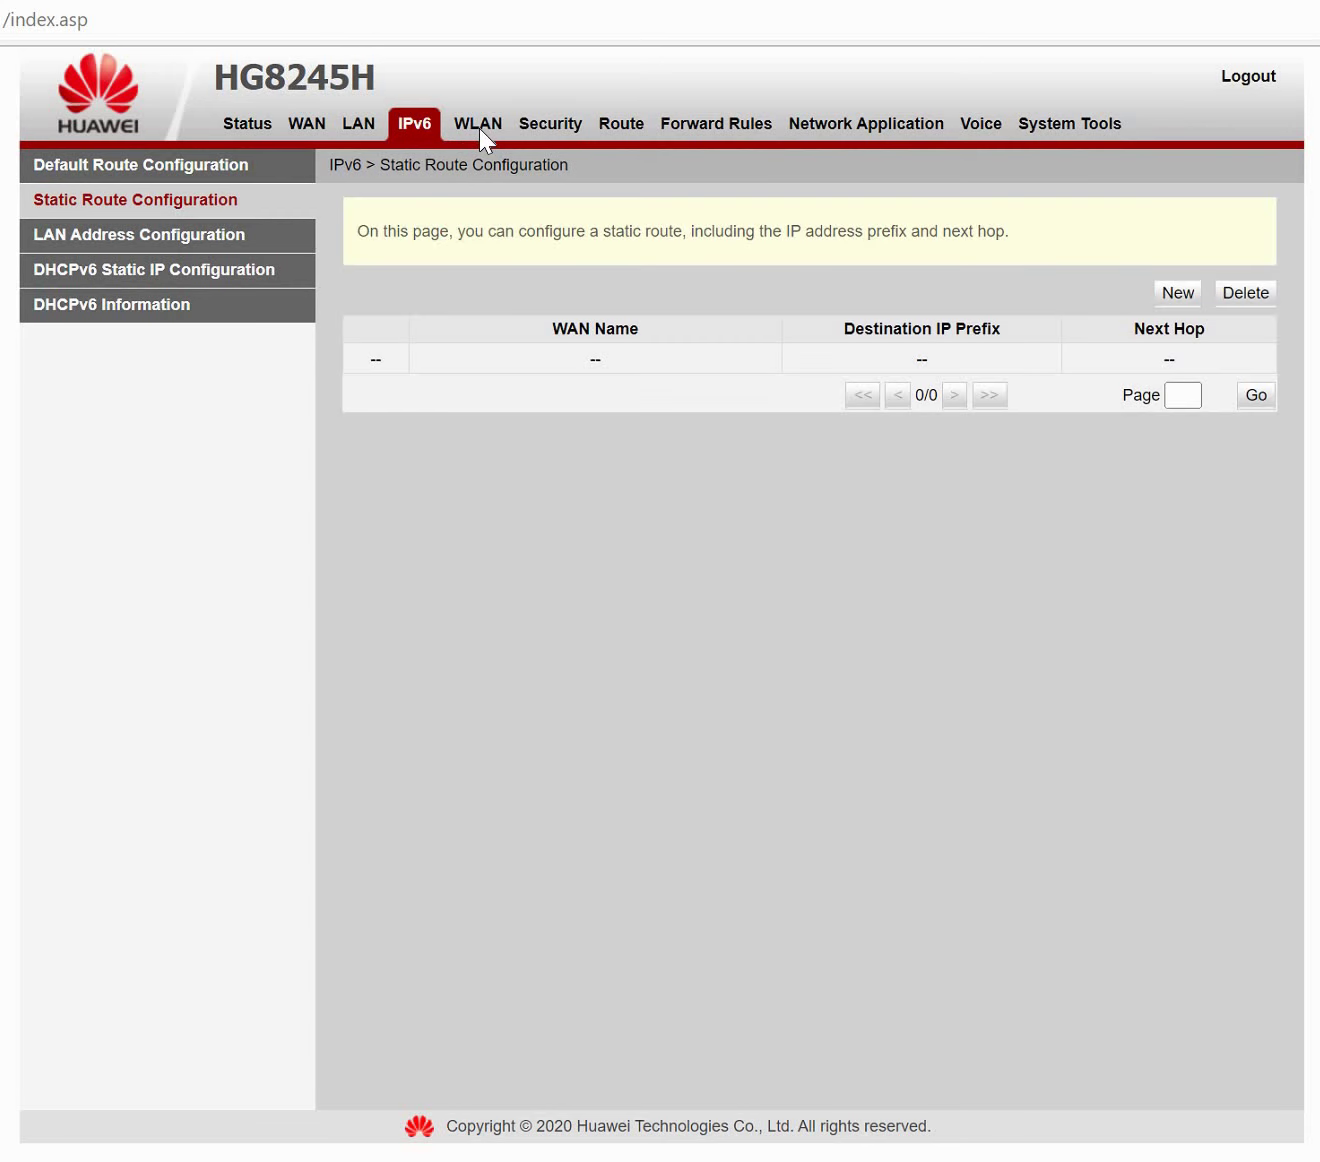
left_click(188, 247)
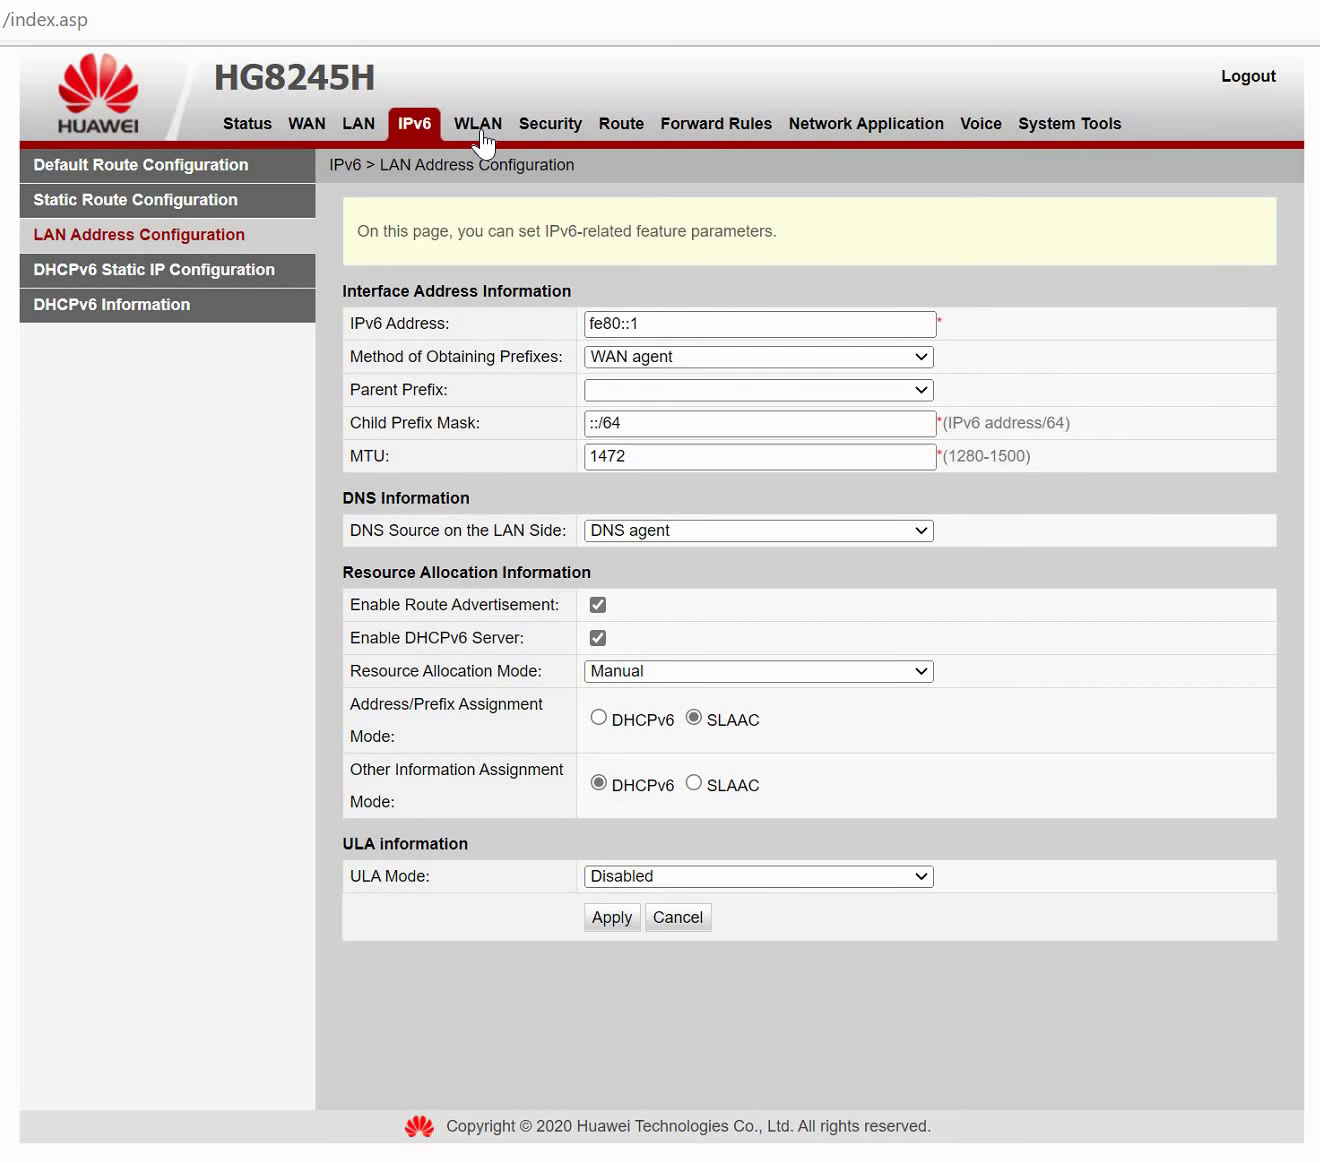
Set the HUAWEI-F467 network's number of associated devices to 10.
left_click(481, 140)
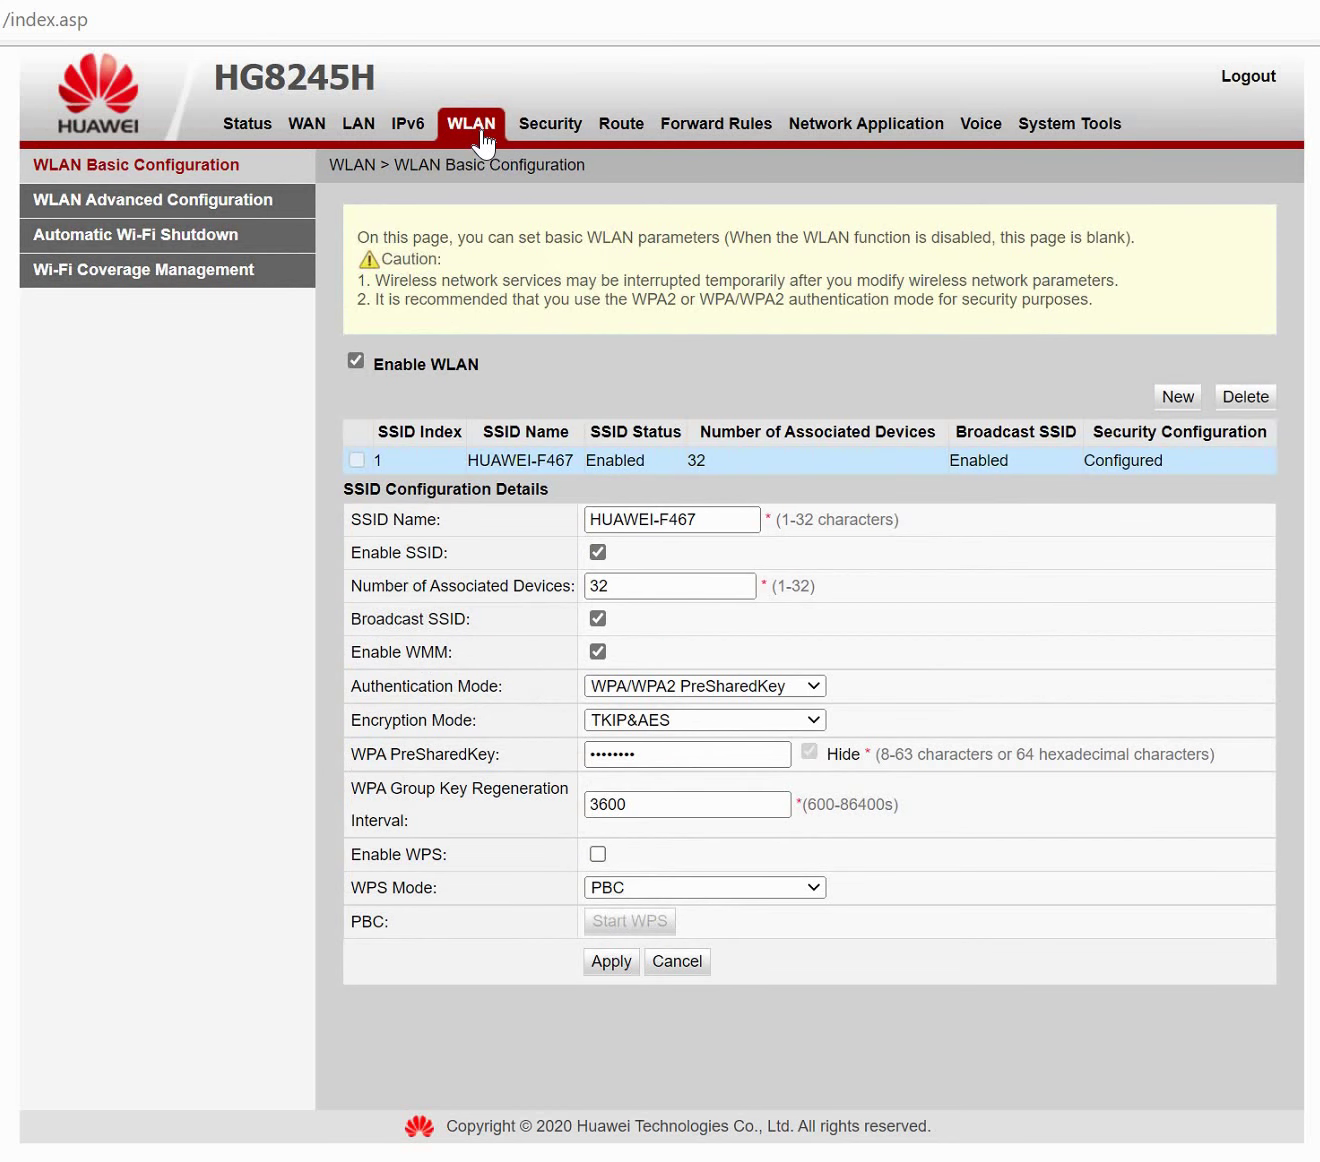
left_click_drag(706, 519, 614, 520)
double_click(624, 588)
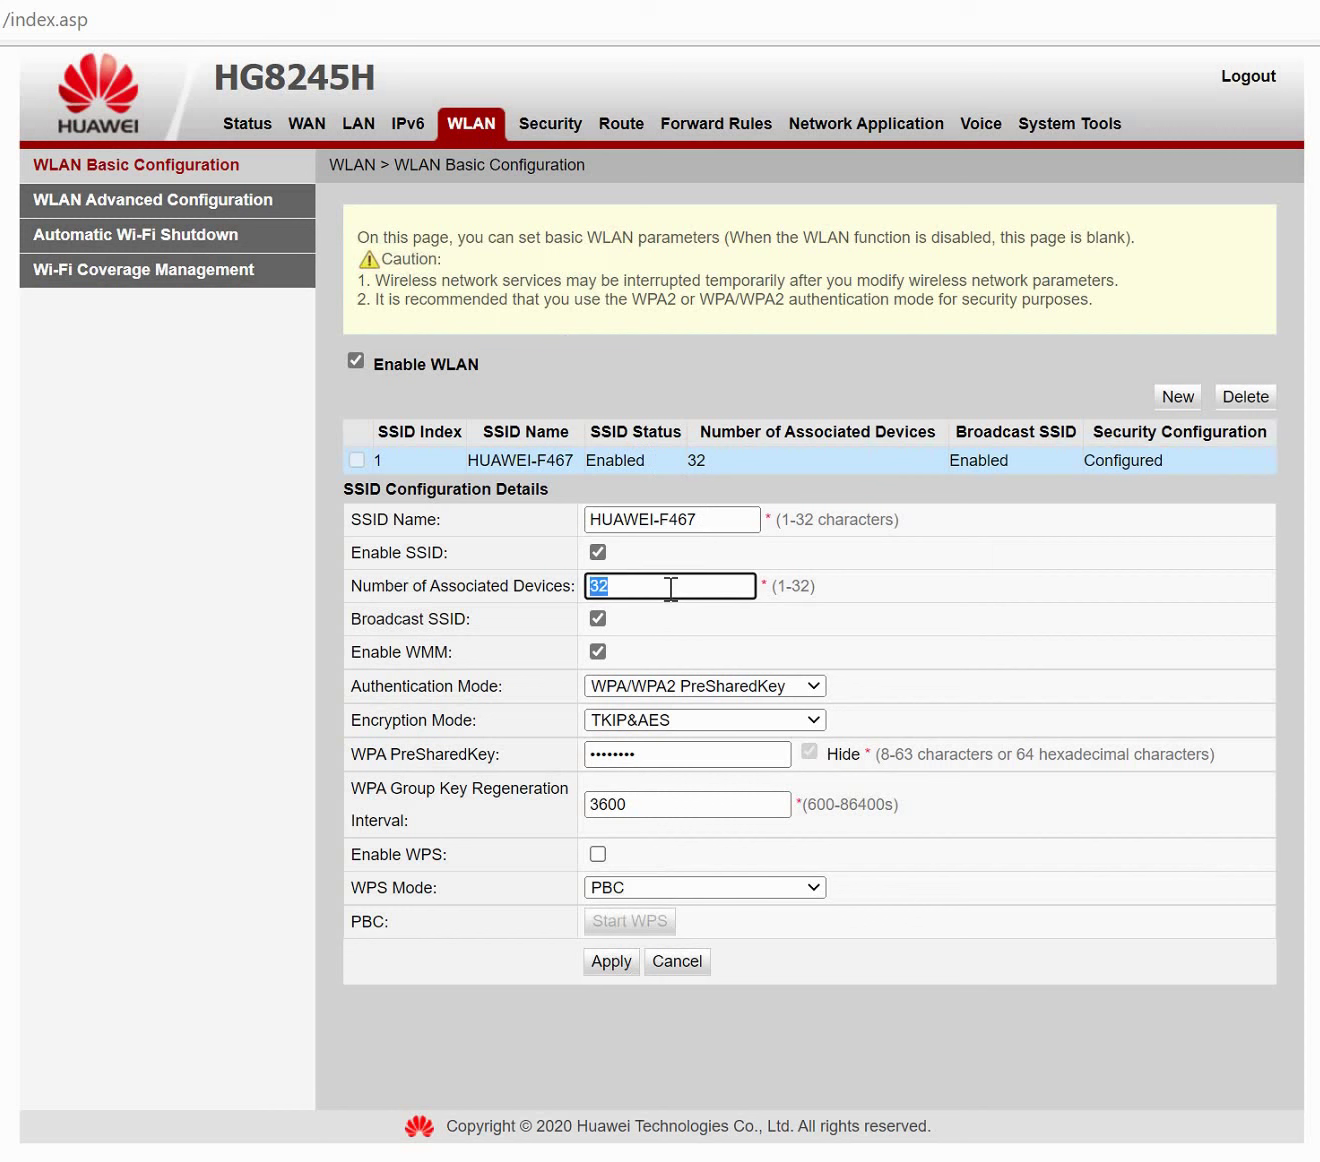
type("10")
Set the authentication mode to Open with no encryption.
left_click(642, 685)
left_click(596, 679)
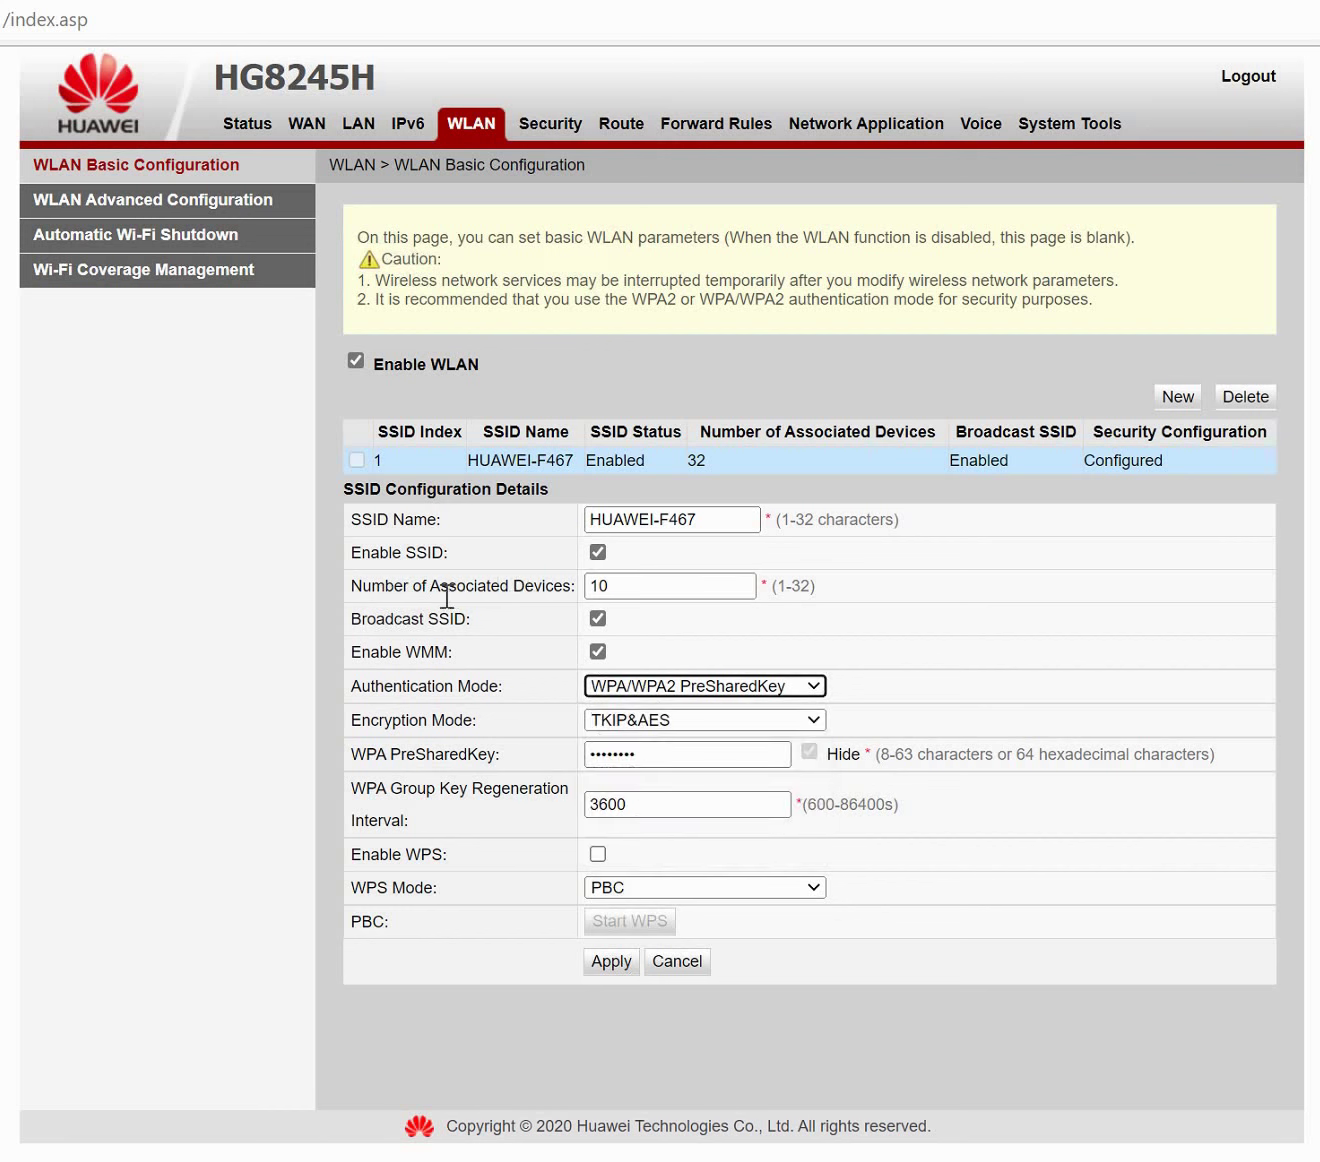
left_click_drag(525, 590, 441, 592)
left_click(447, 686)
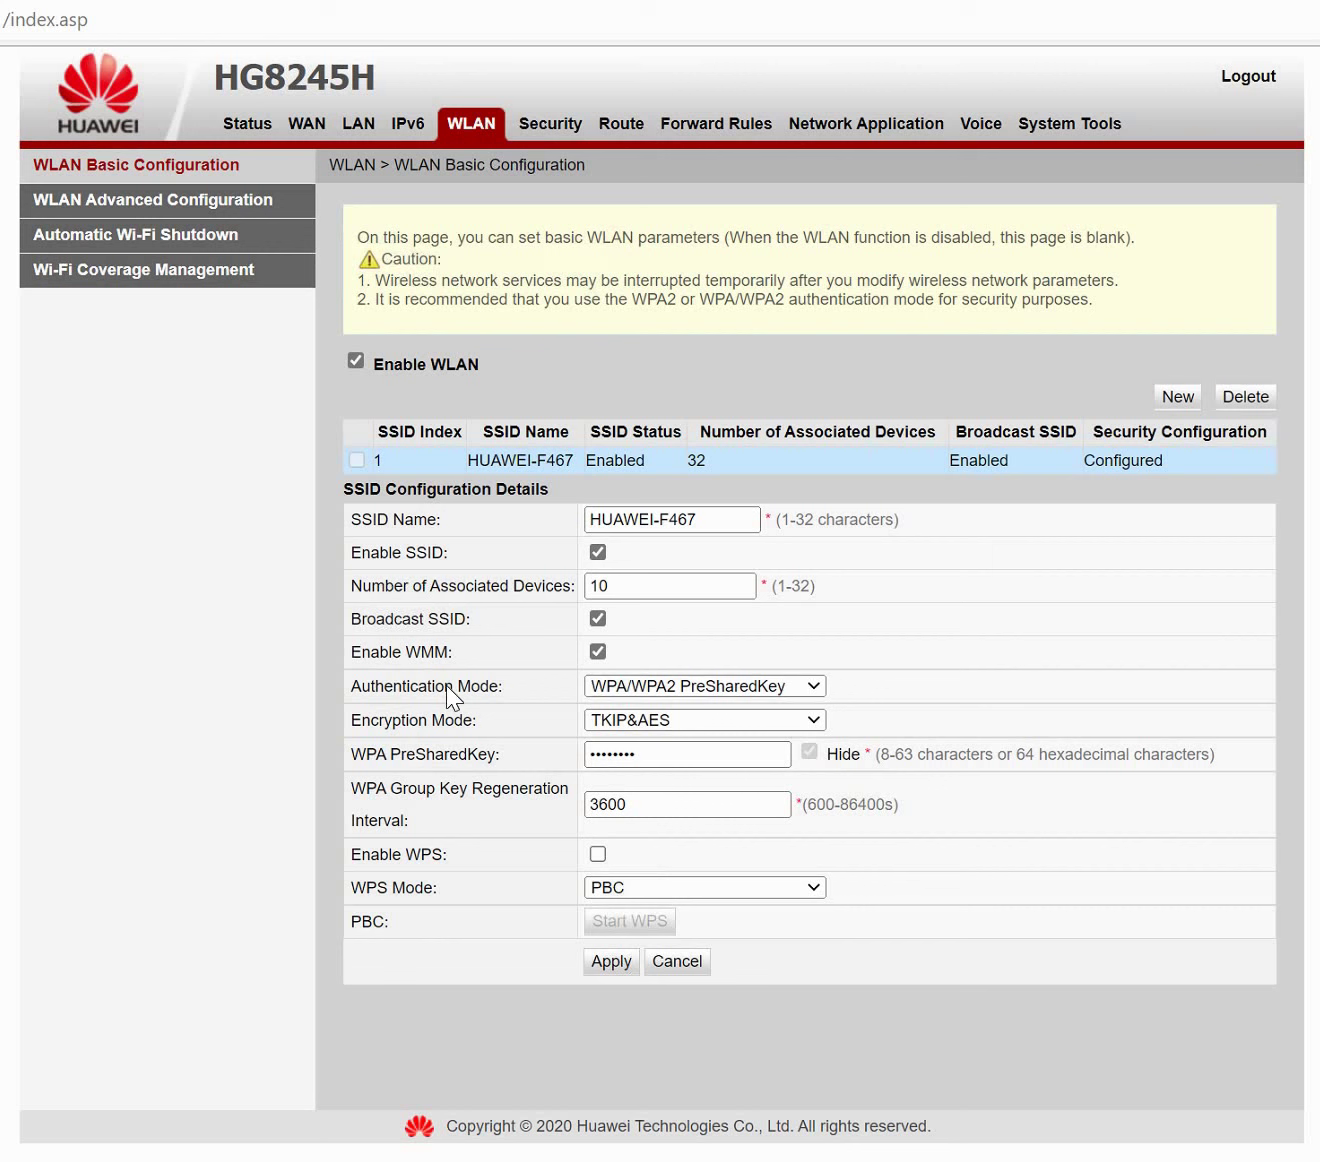
double_click(445, 685)
left_click(677, 692)
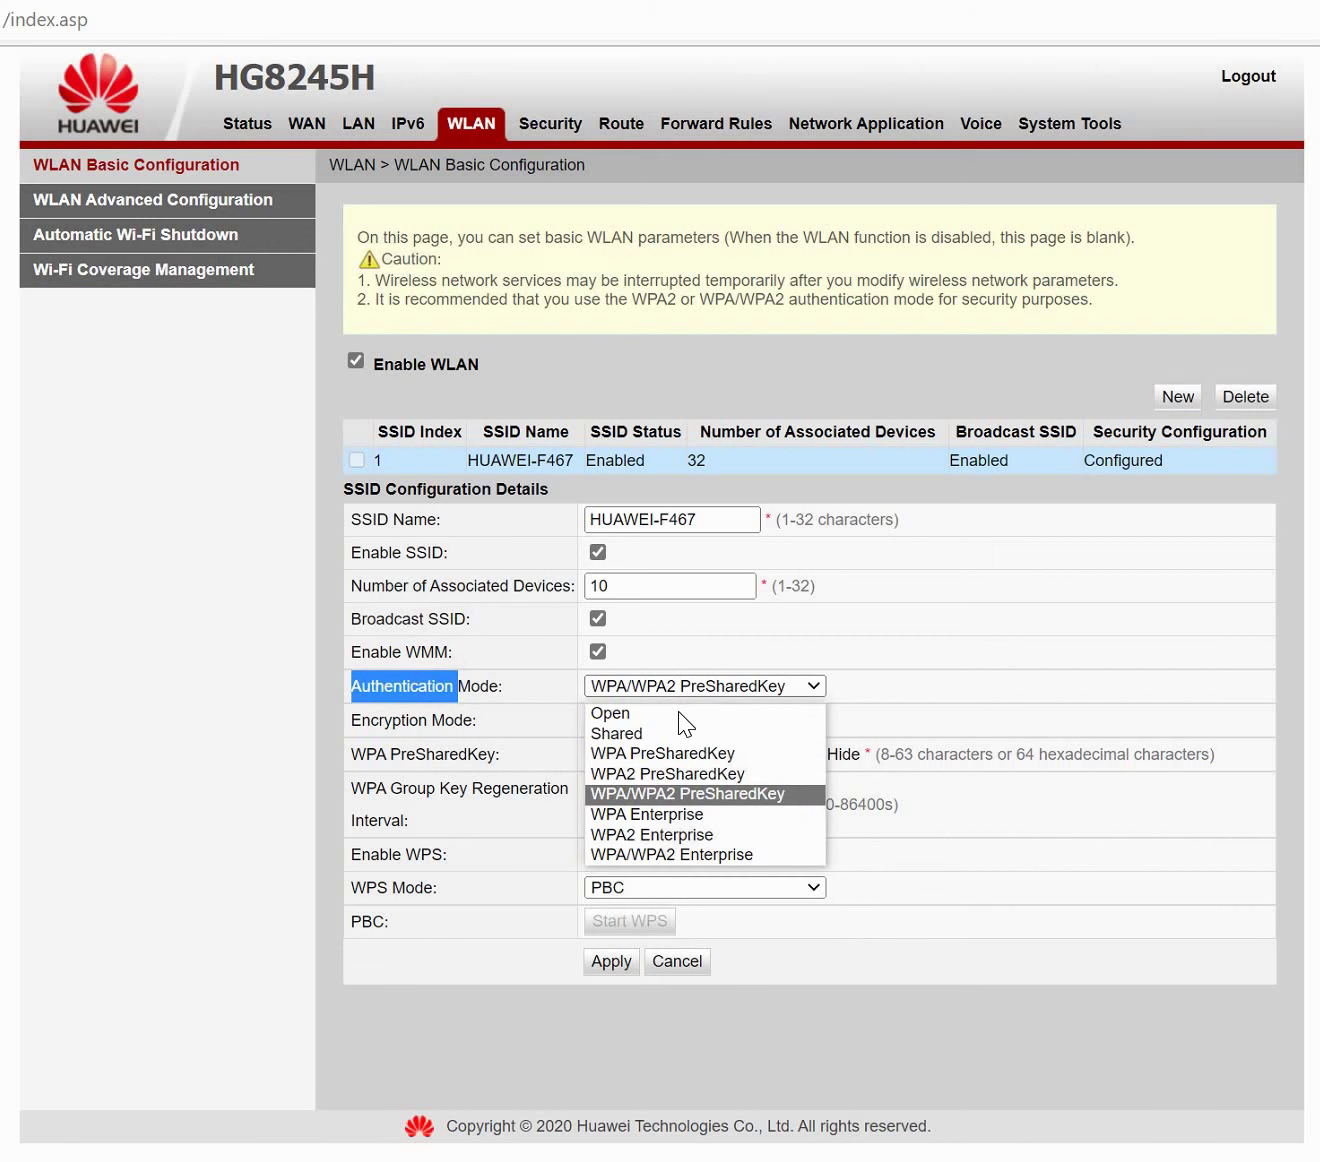
left_click(679, 713)
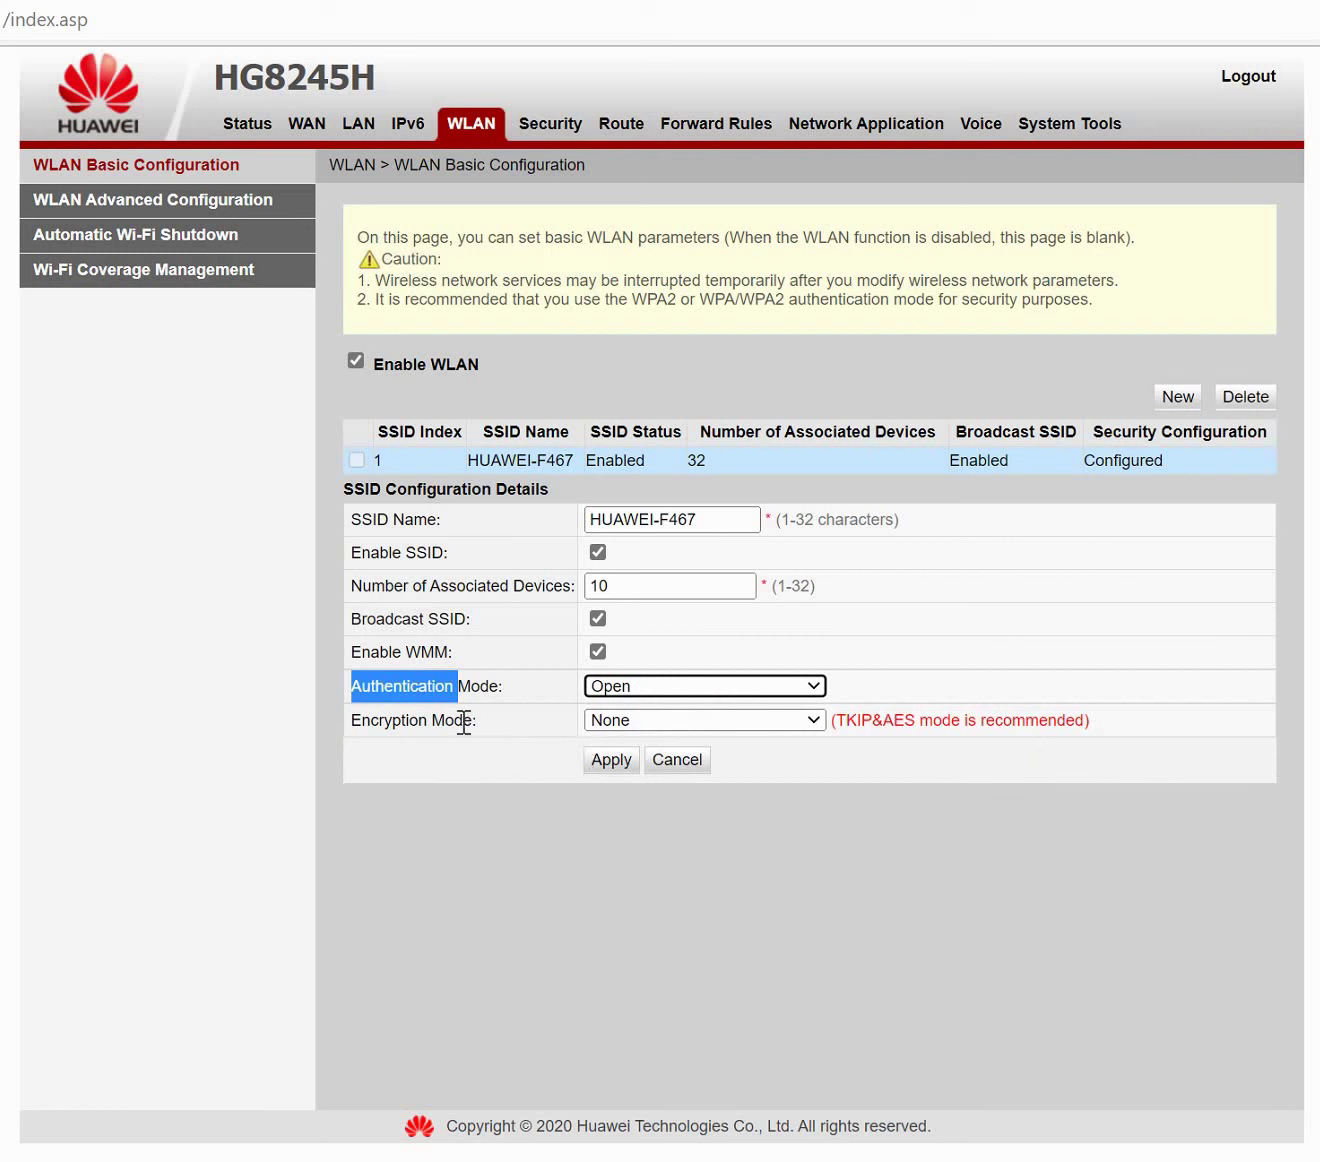
double_click(464, 722)
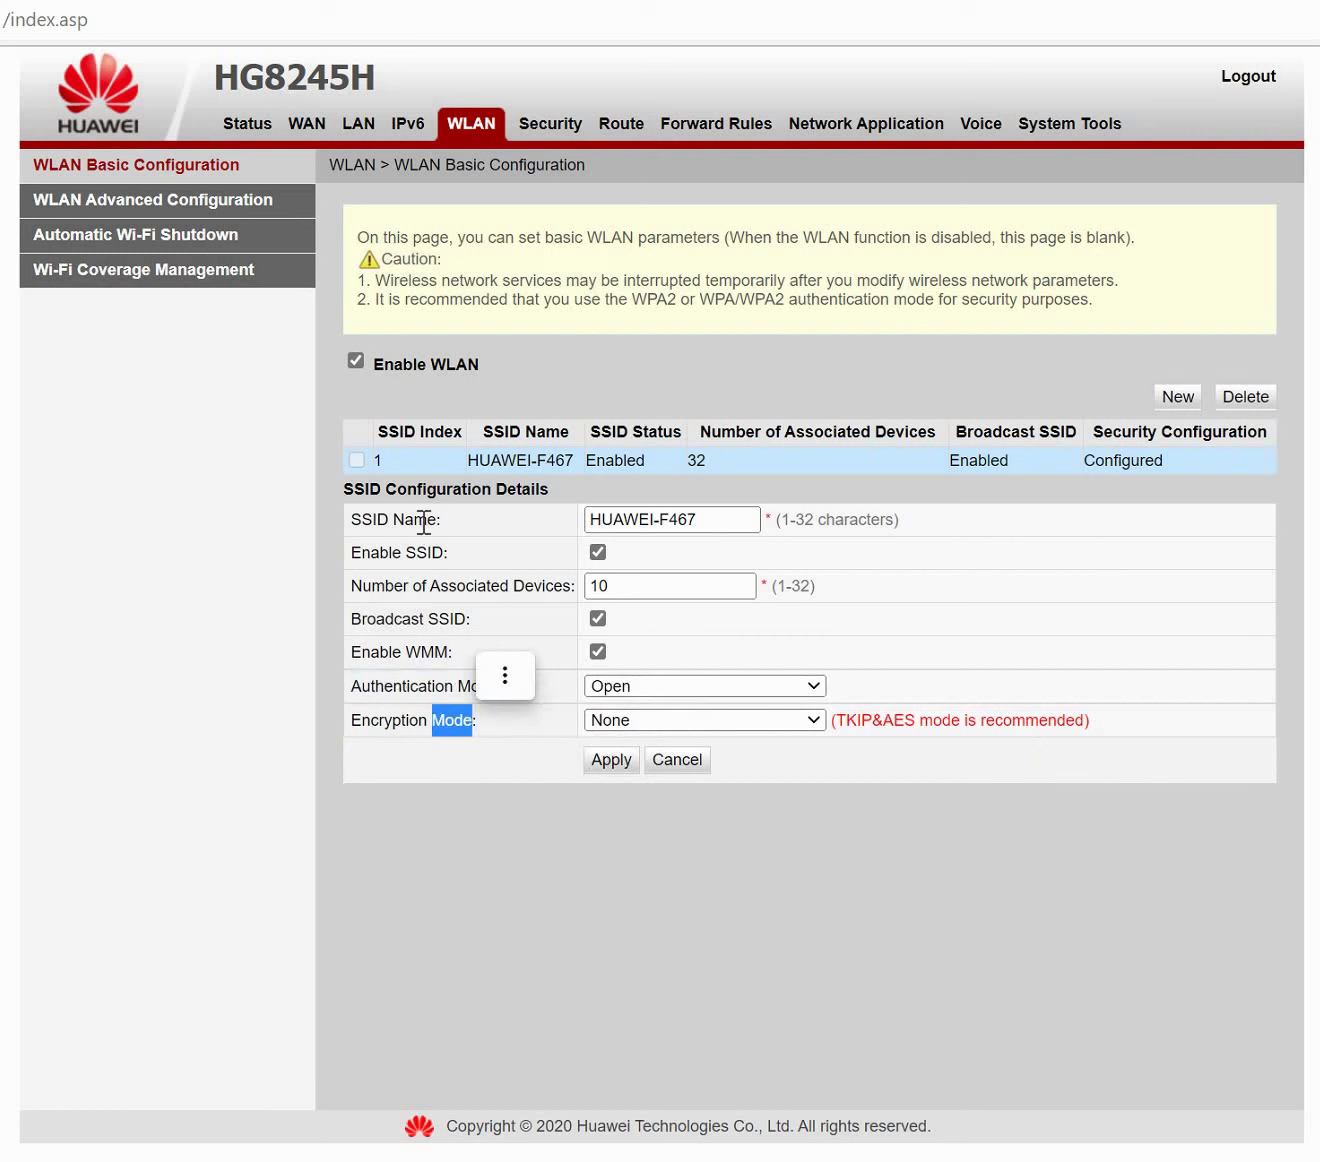
left_click(181, 215)
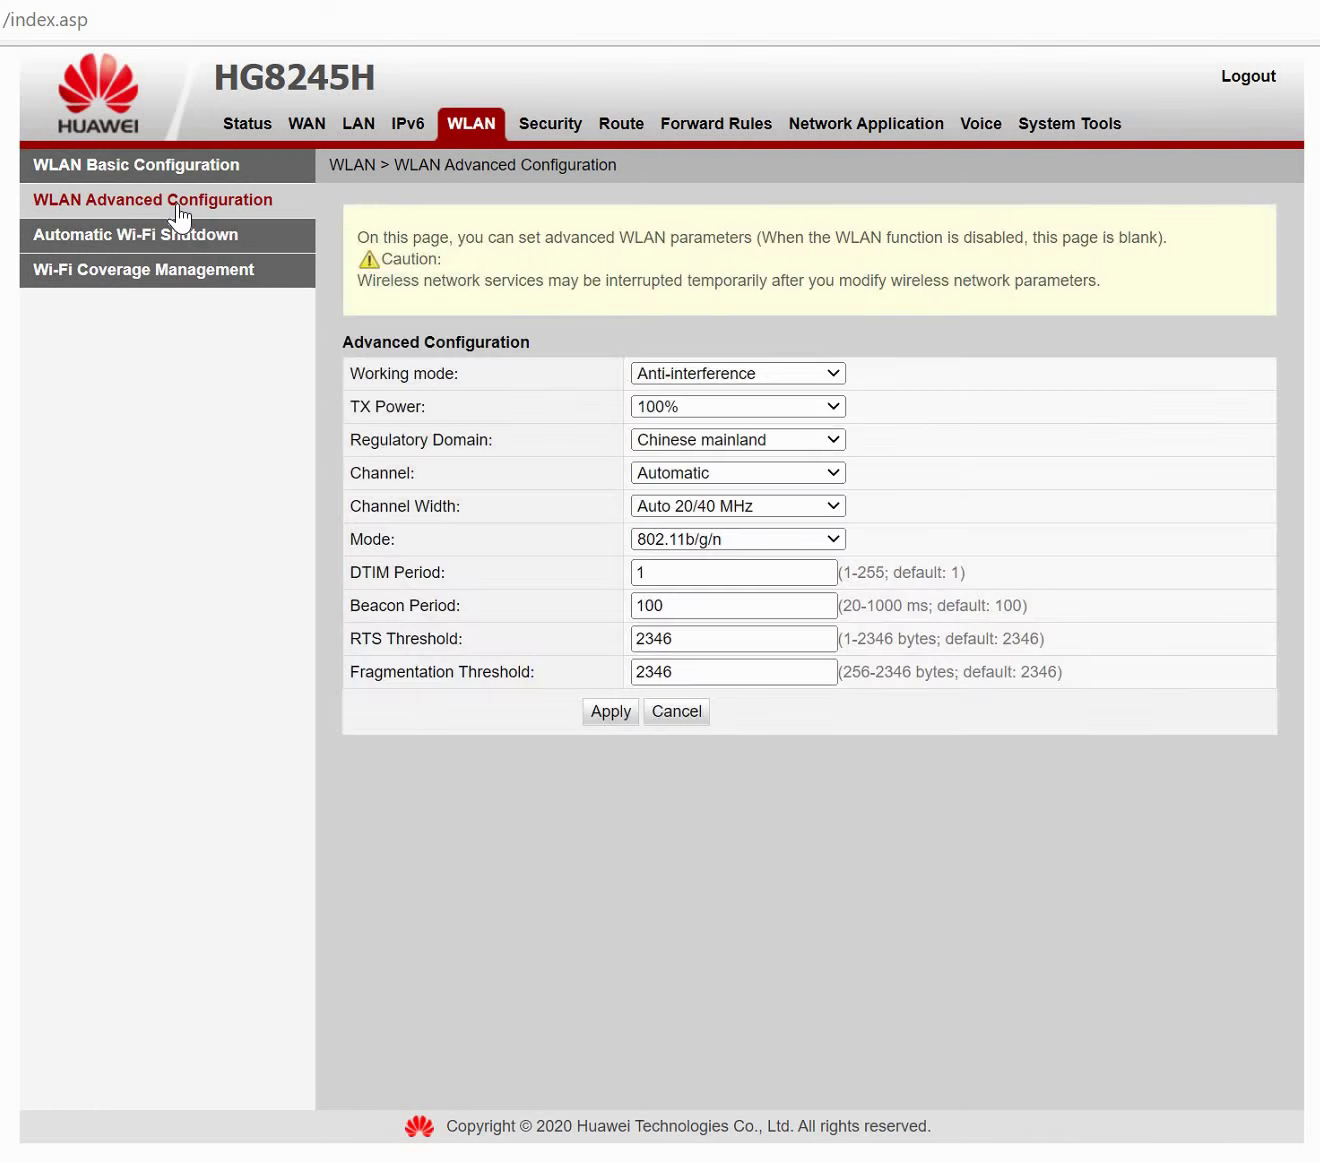
Choose Germany as regulatory domain, keeping 100% power and Auto 20/40 MHz, and apply.
left_click(770, 407)
left_click(778, 422)
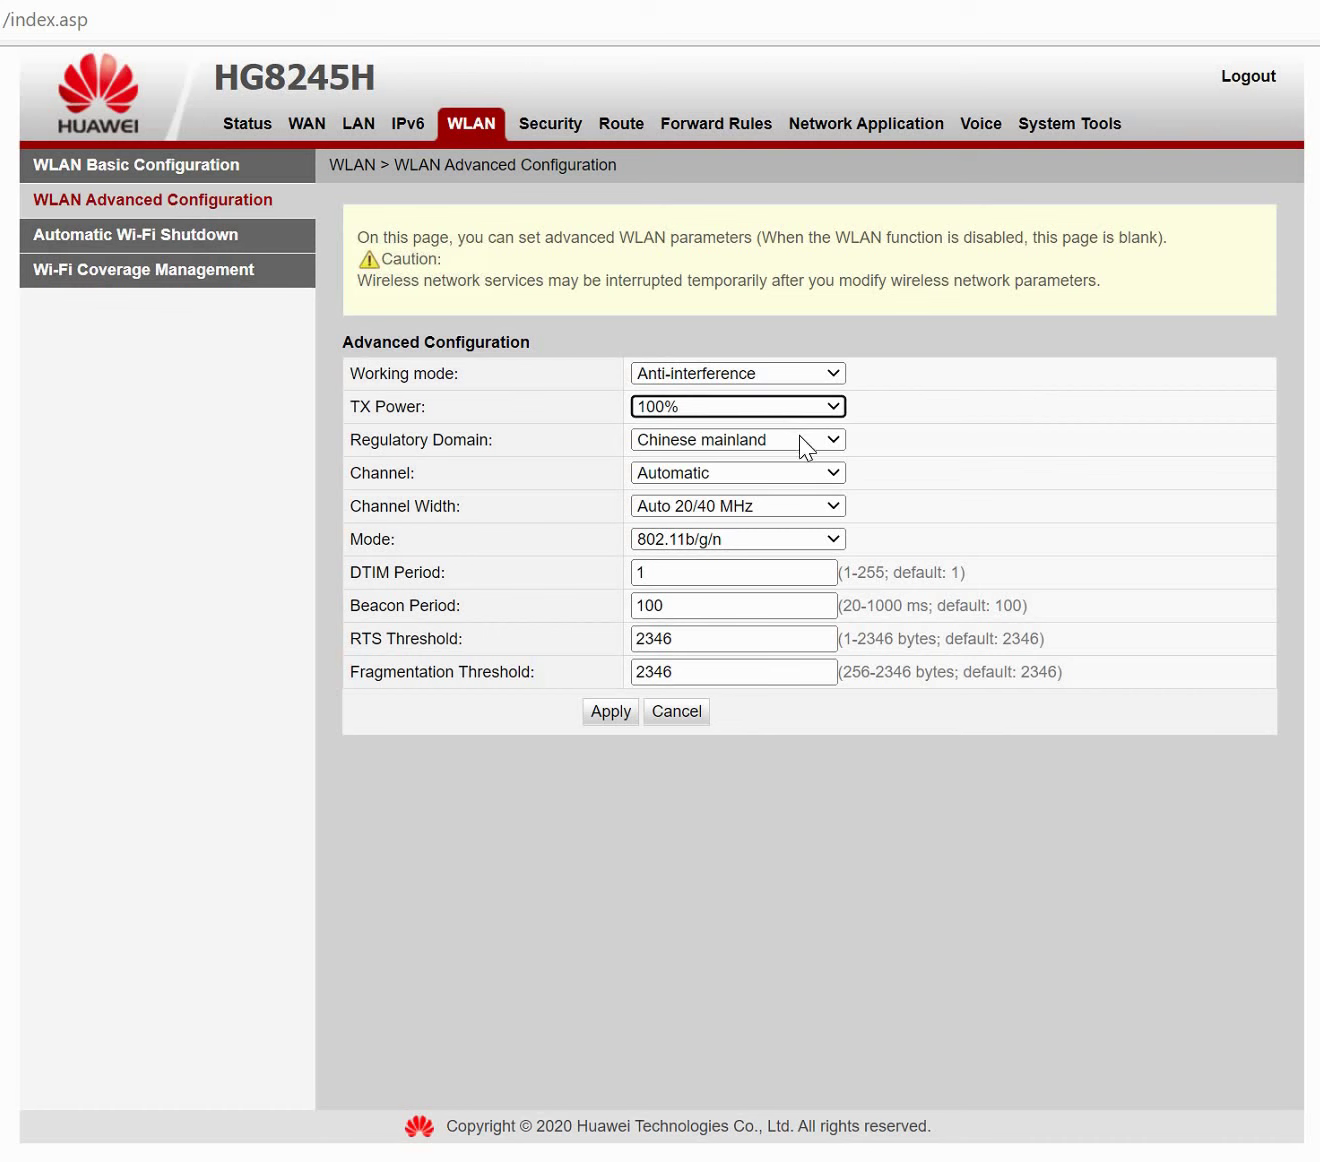
left_click(800, 441)
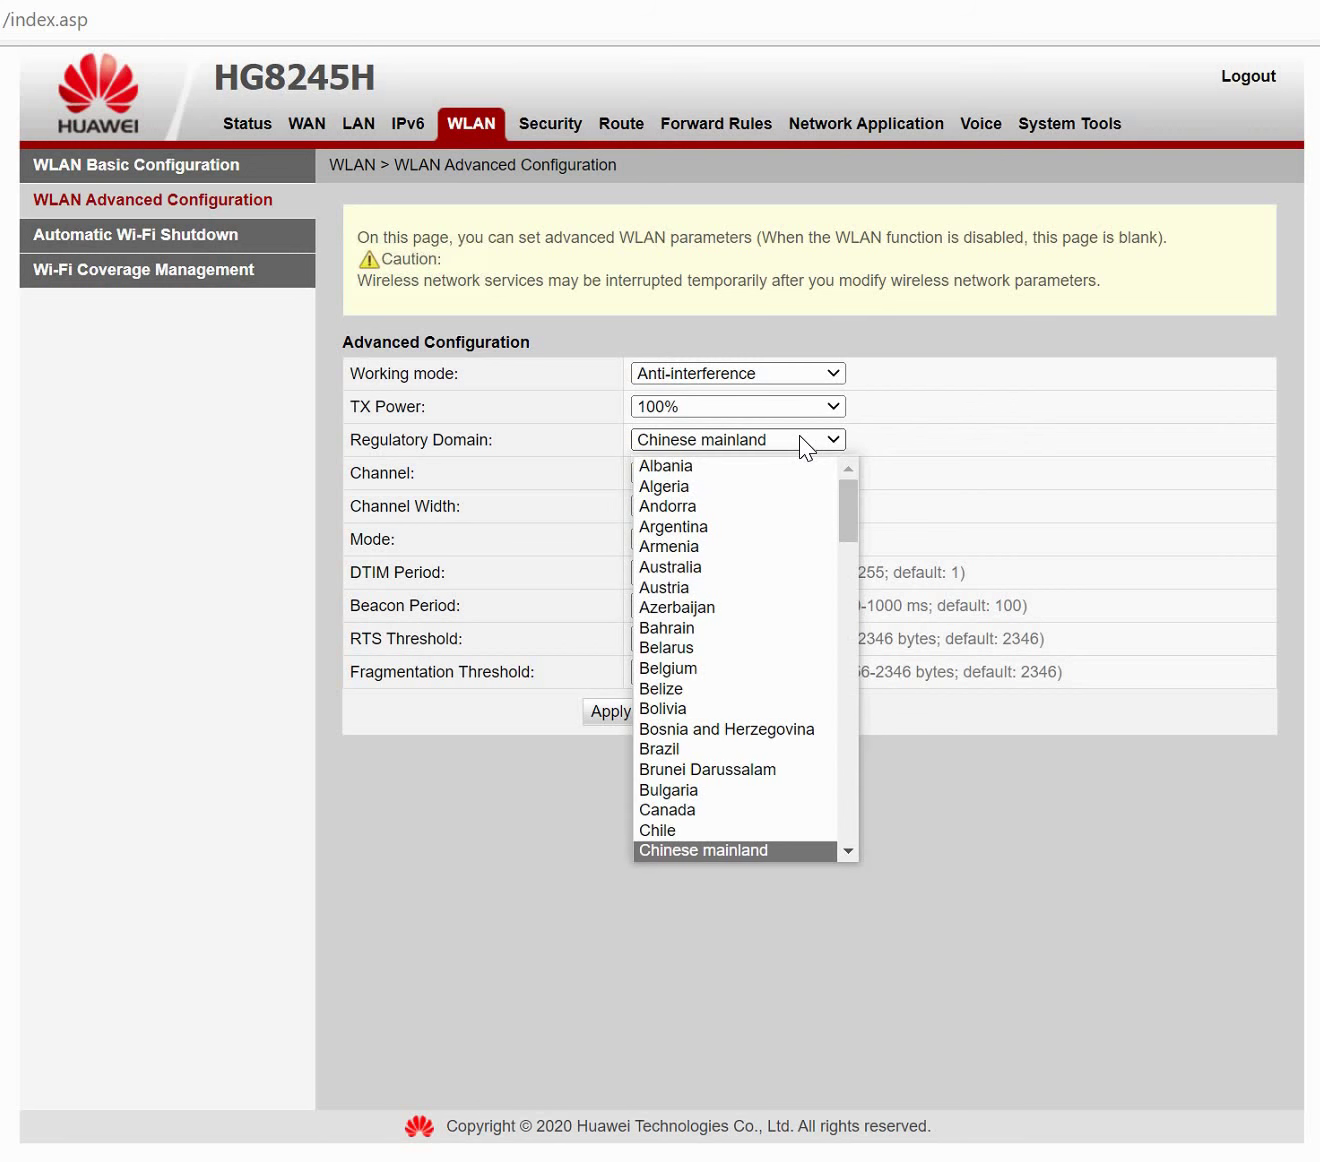
key("g")
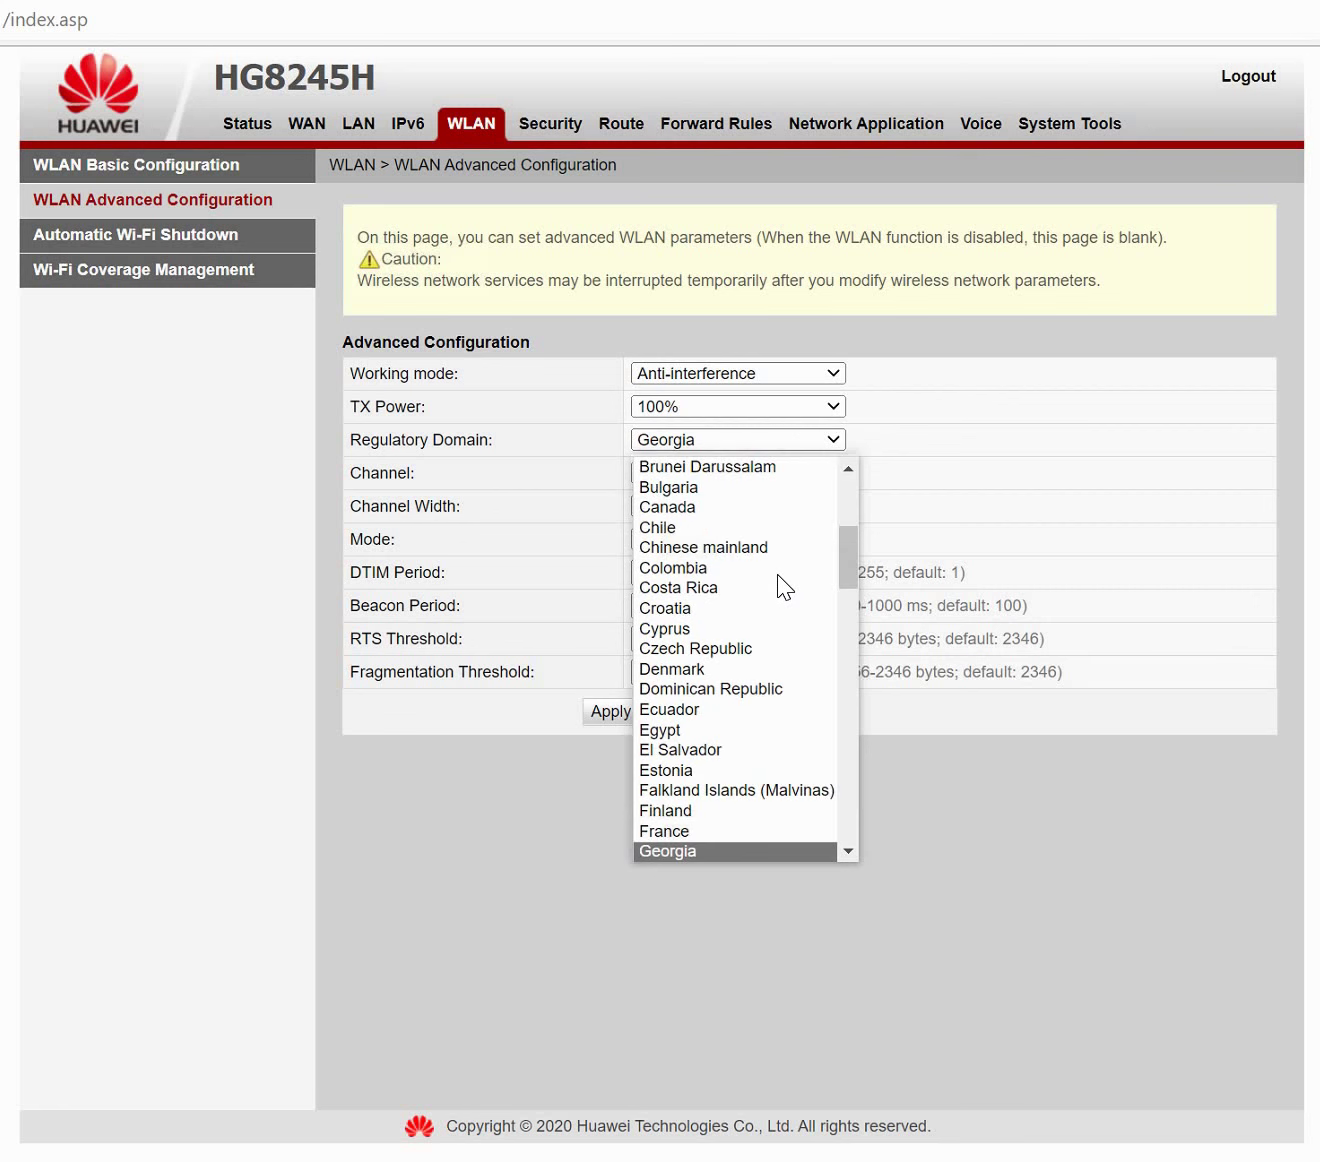
key("g")
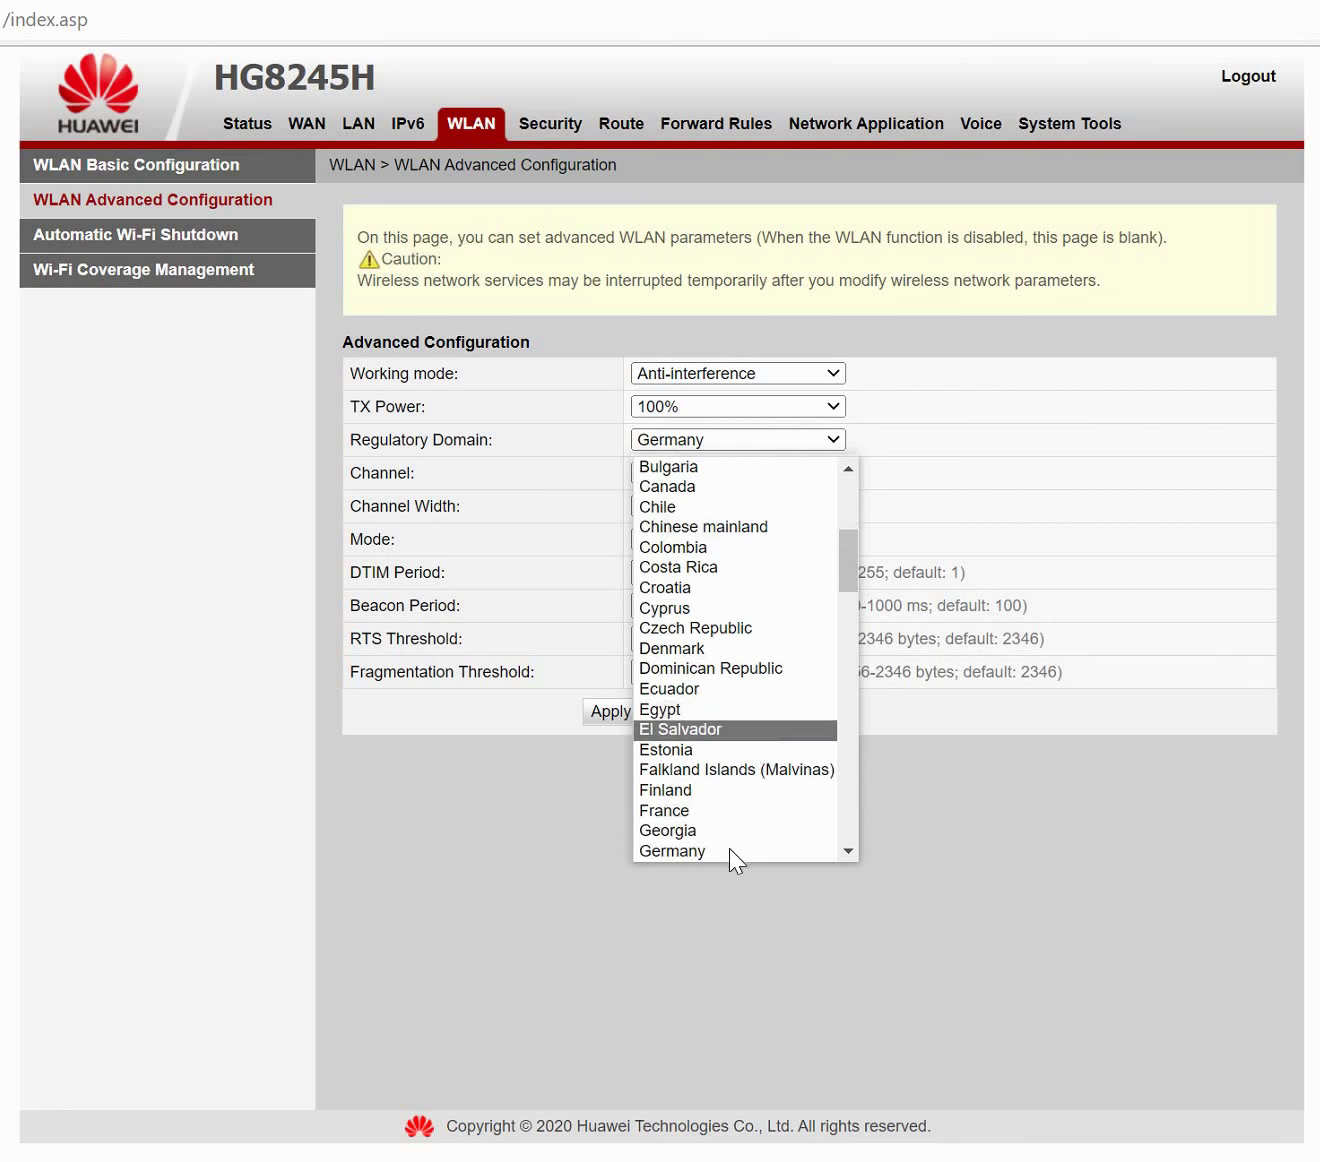
key("Return")
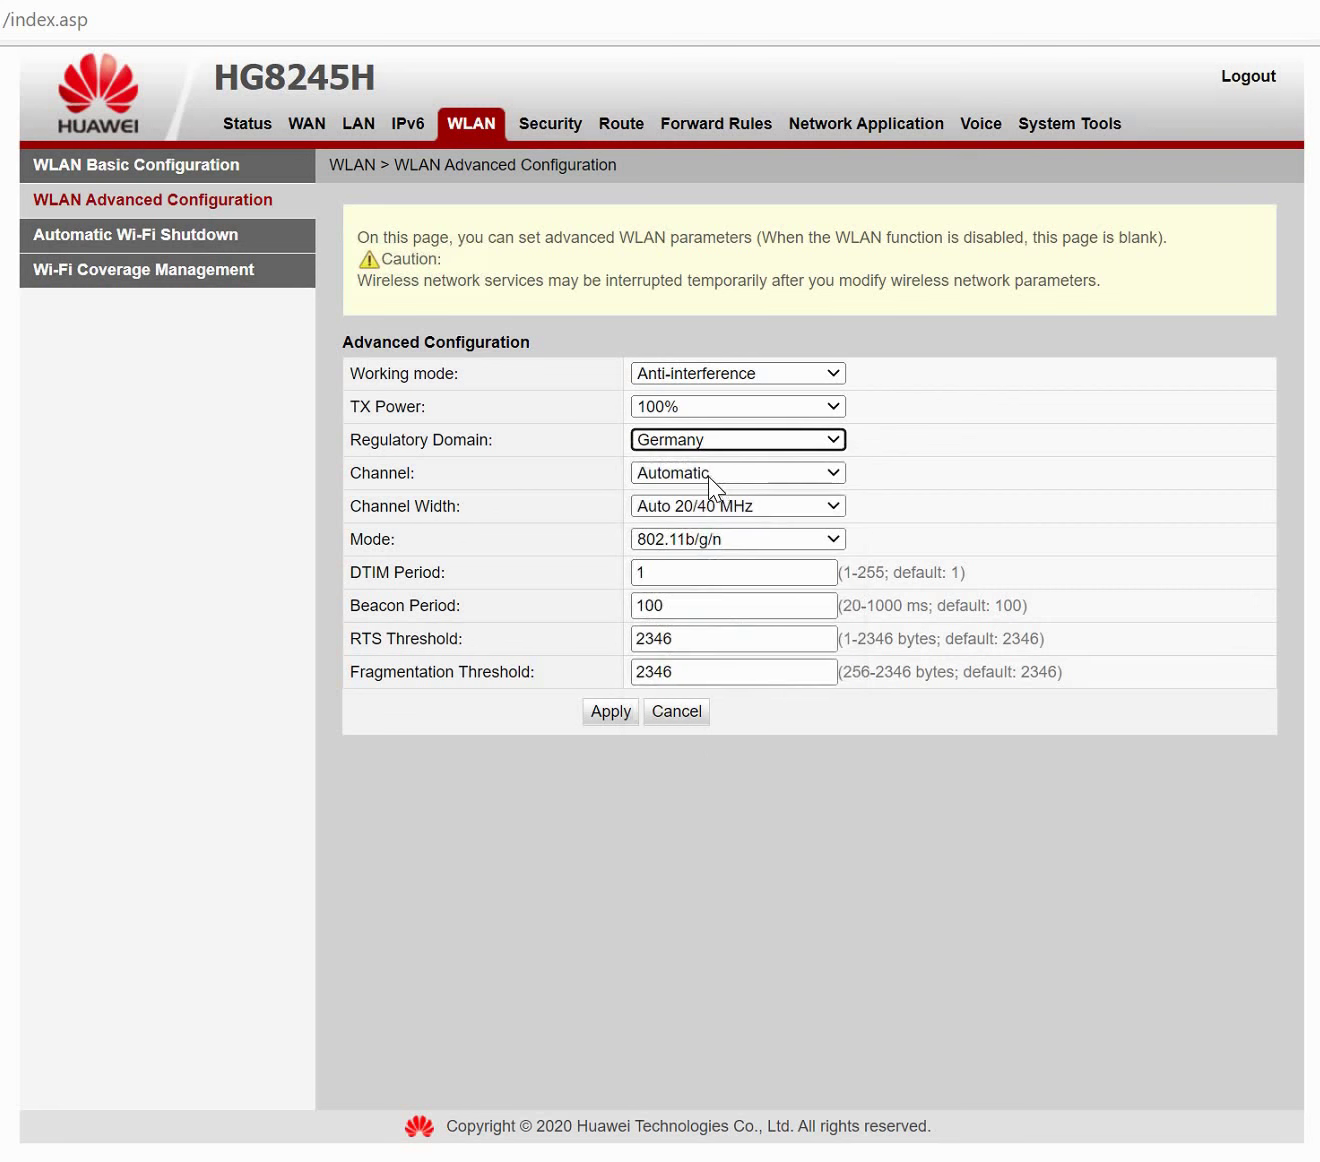
left_click(710, 512)
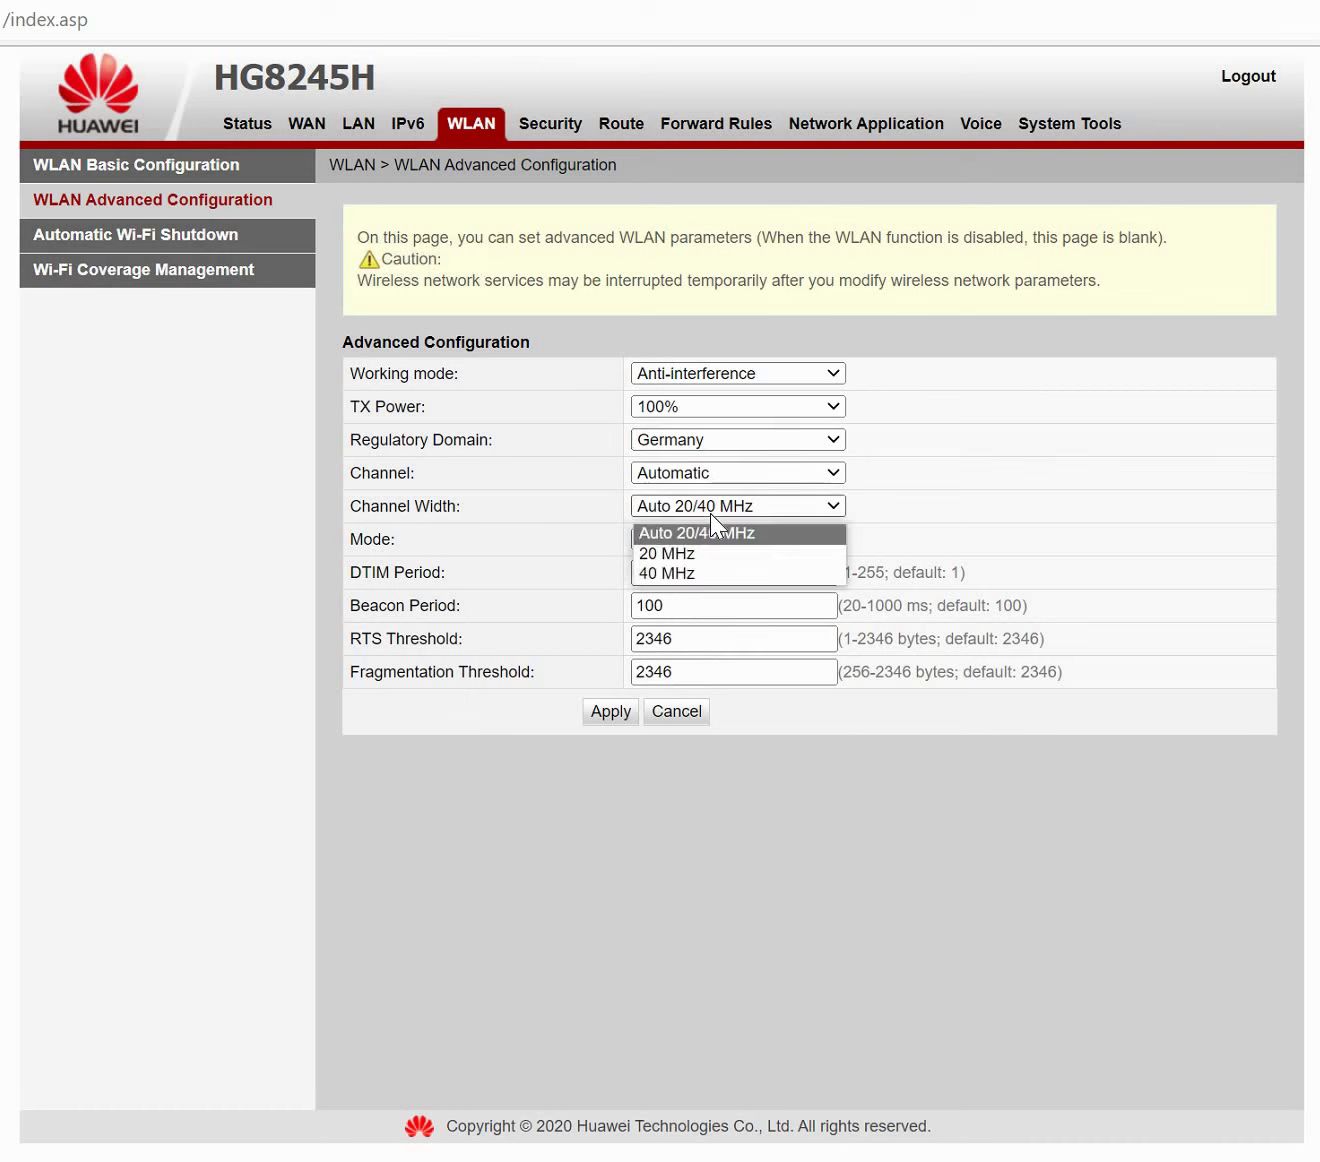
left_click(712, 536)
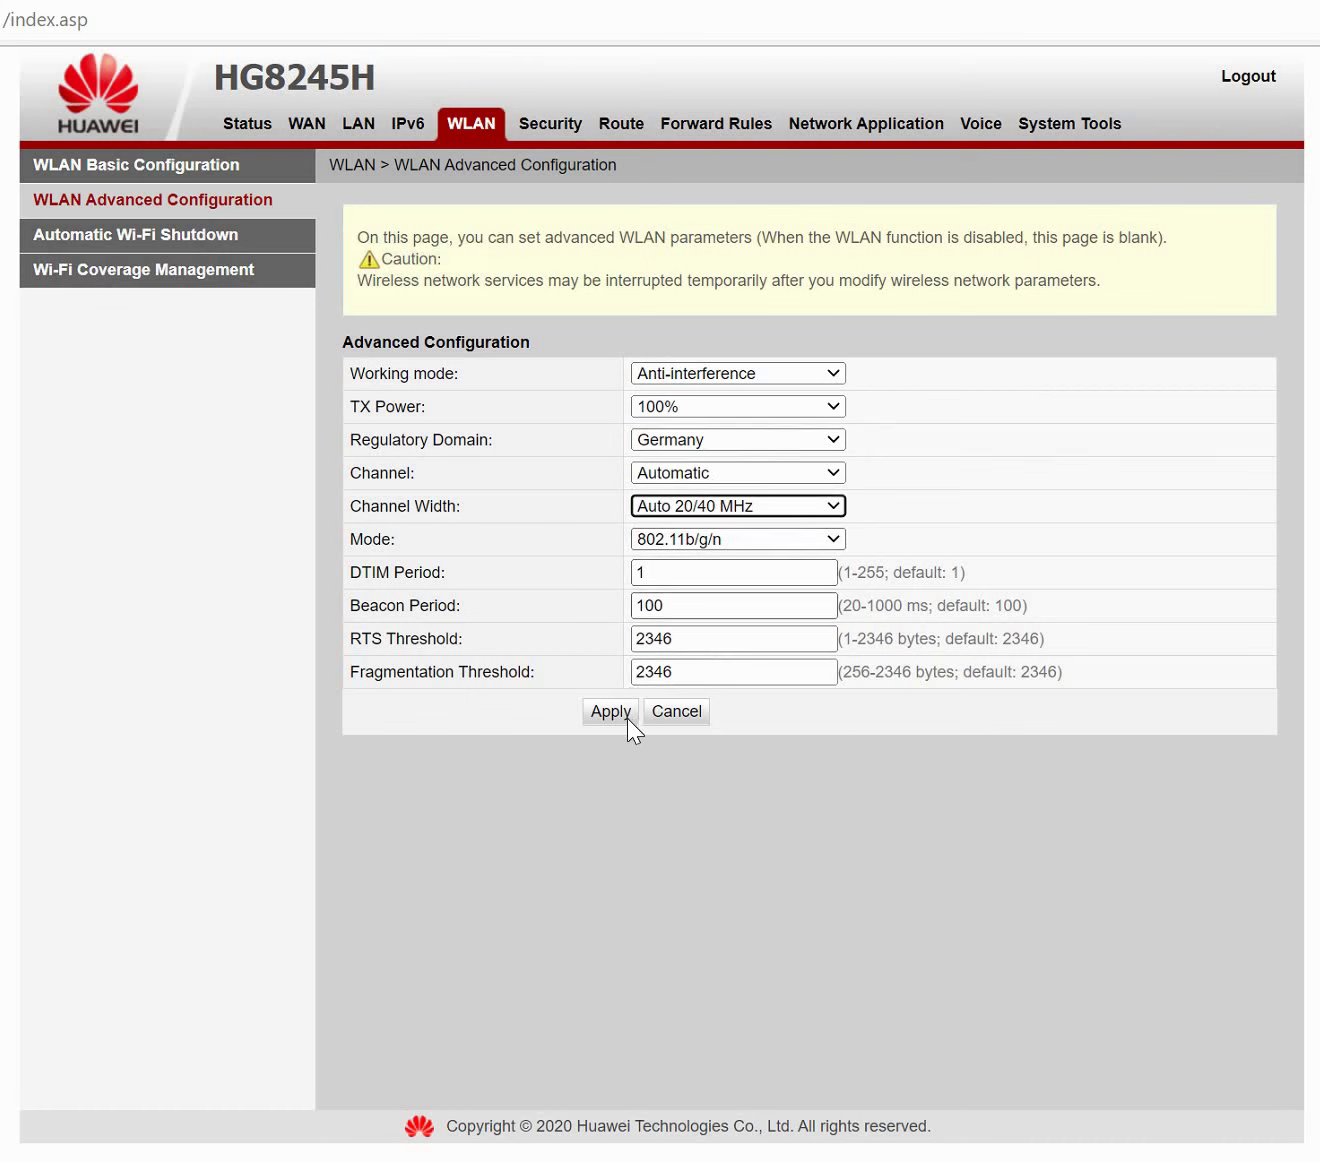
left_click(196, 262)
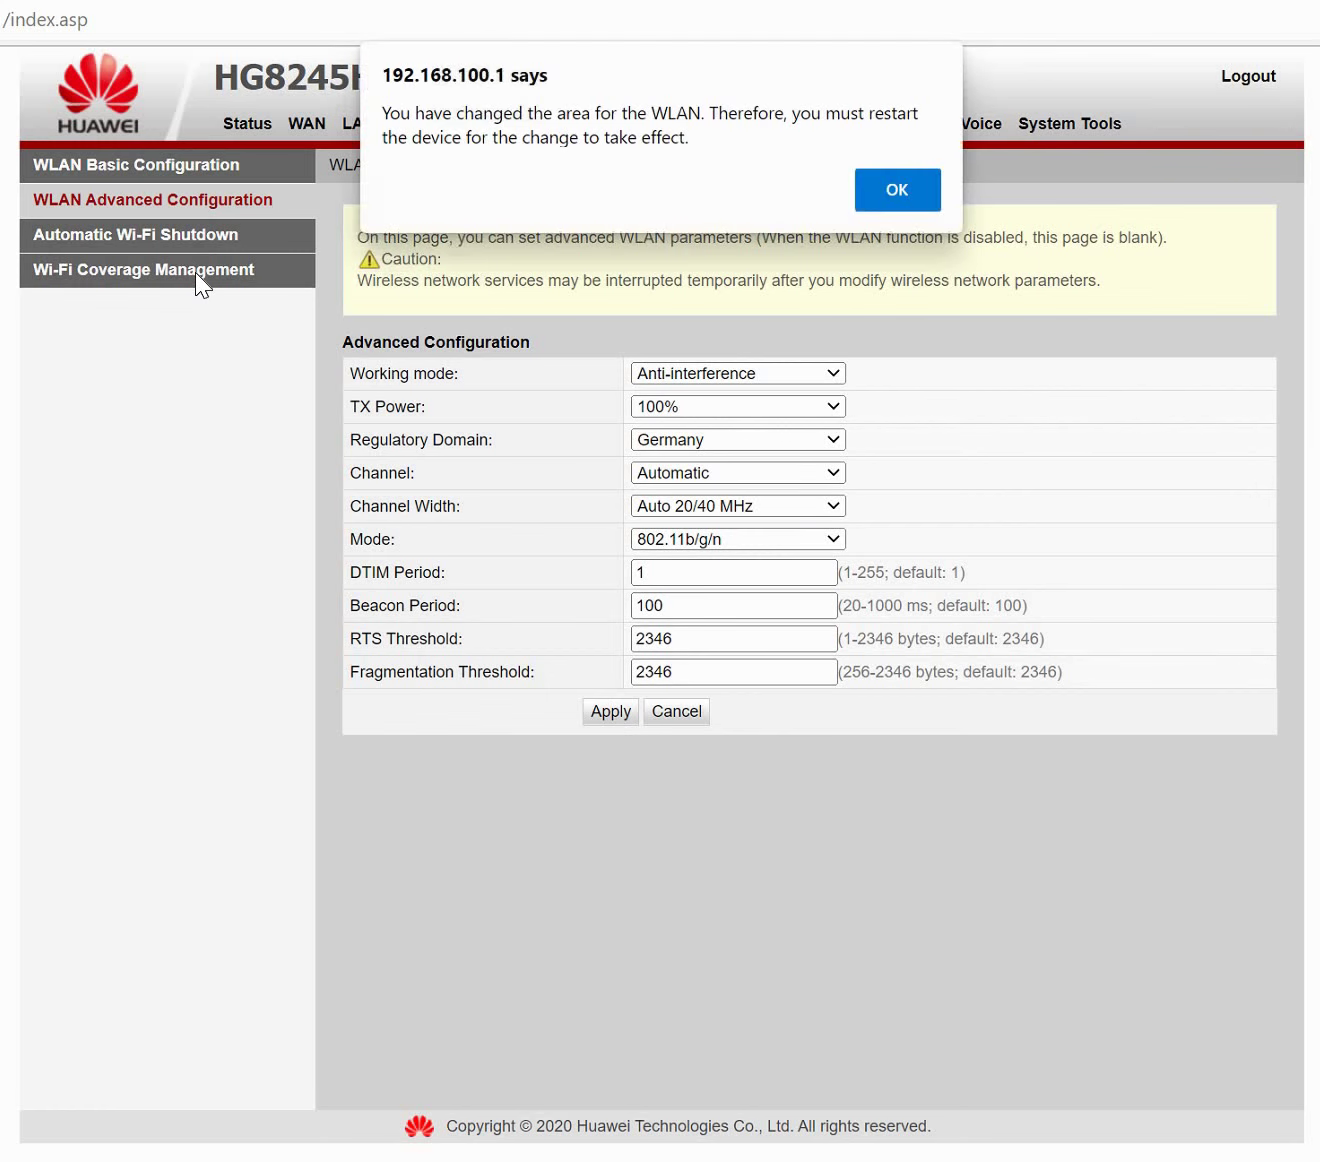
Dismiss the restart notice and enable MAC filtering in MAC Filter Configuration.
left_click(898, 189)
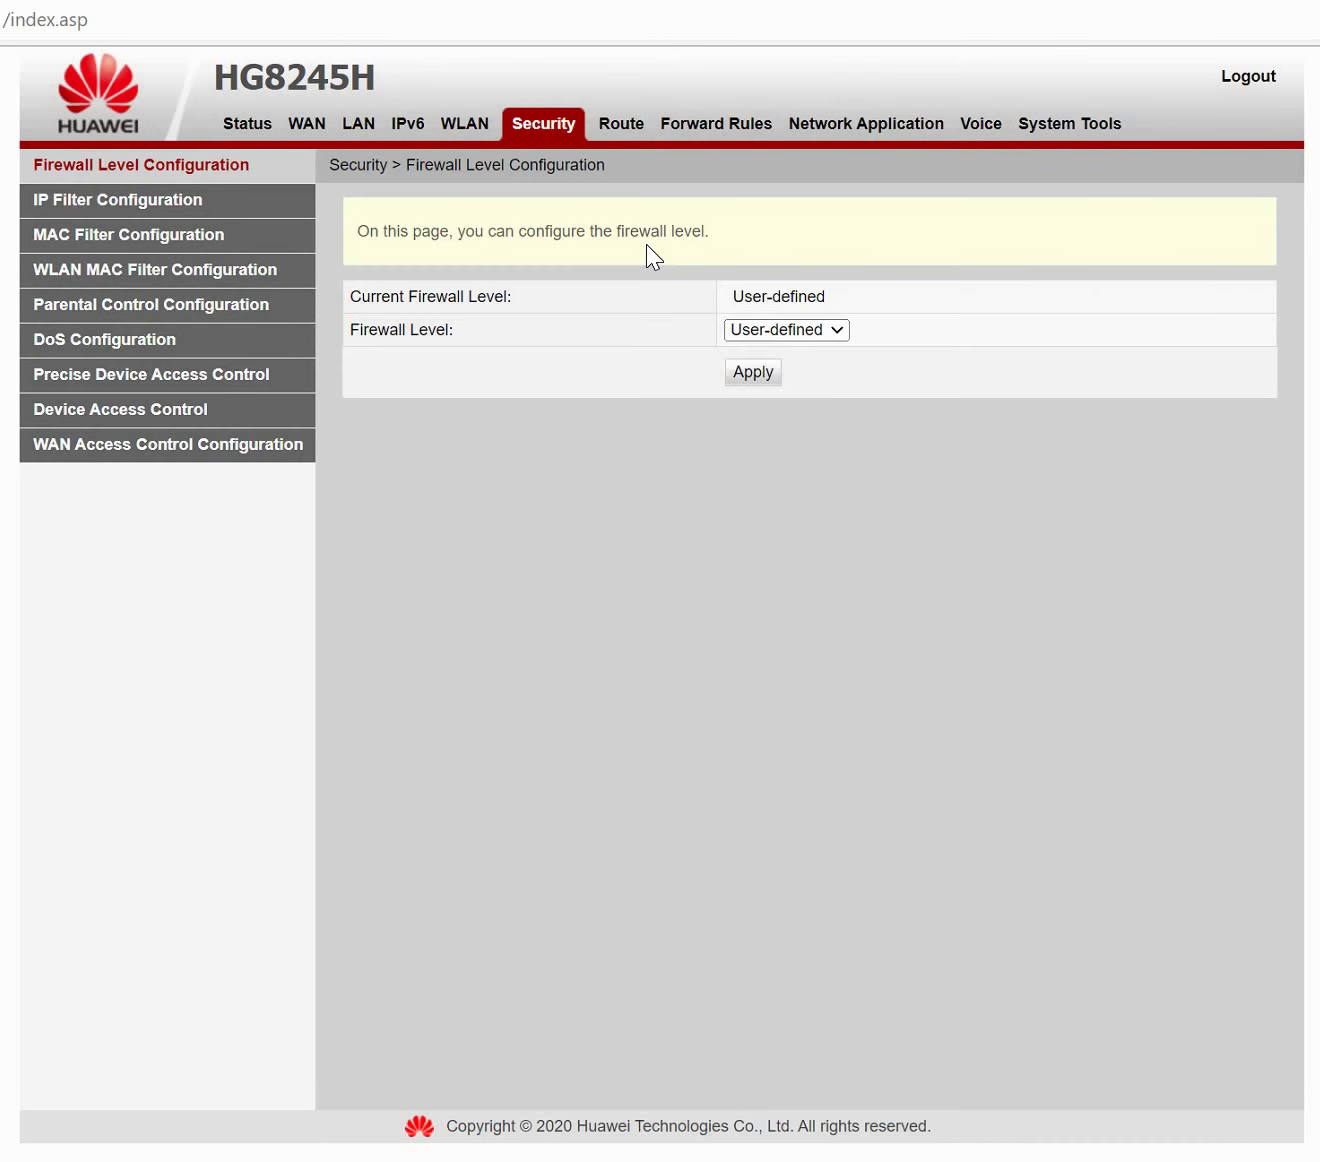
left_click(197, 205)
left_click(204, 246)
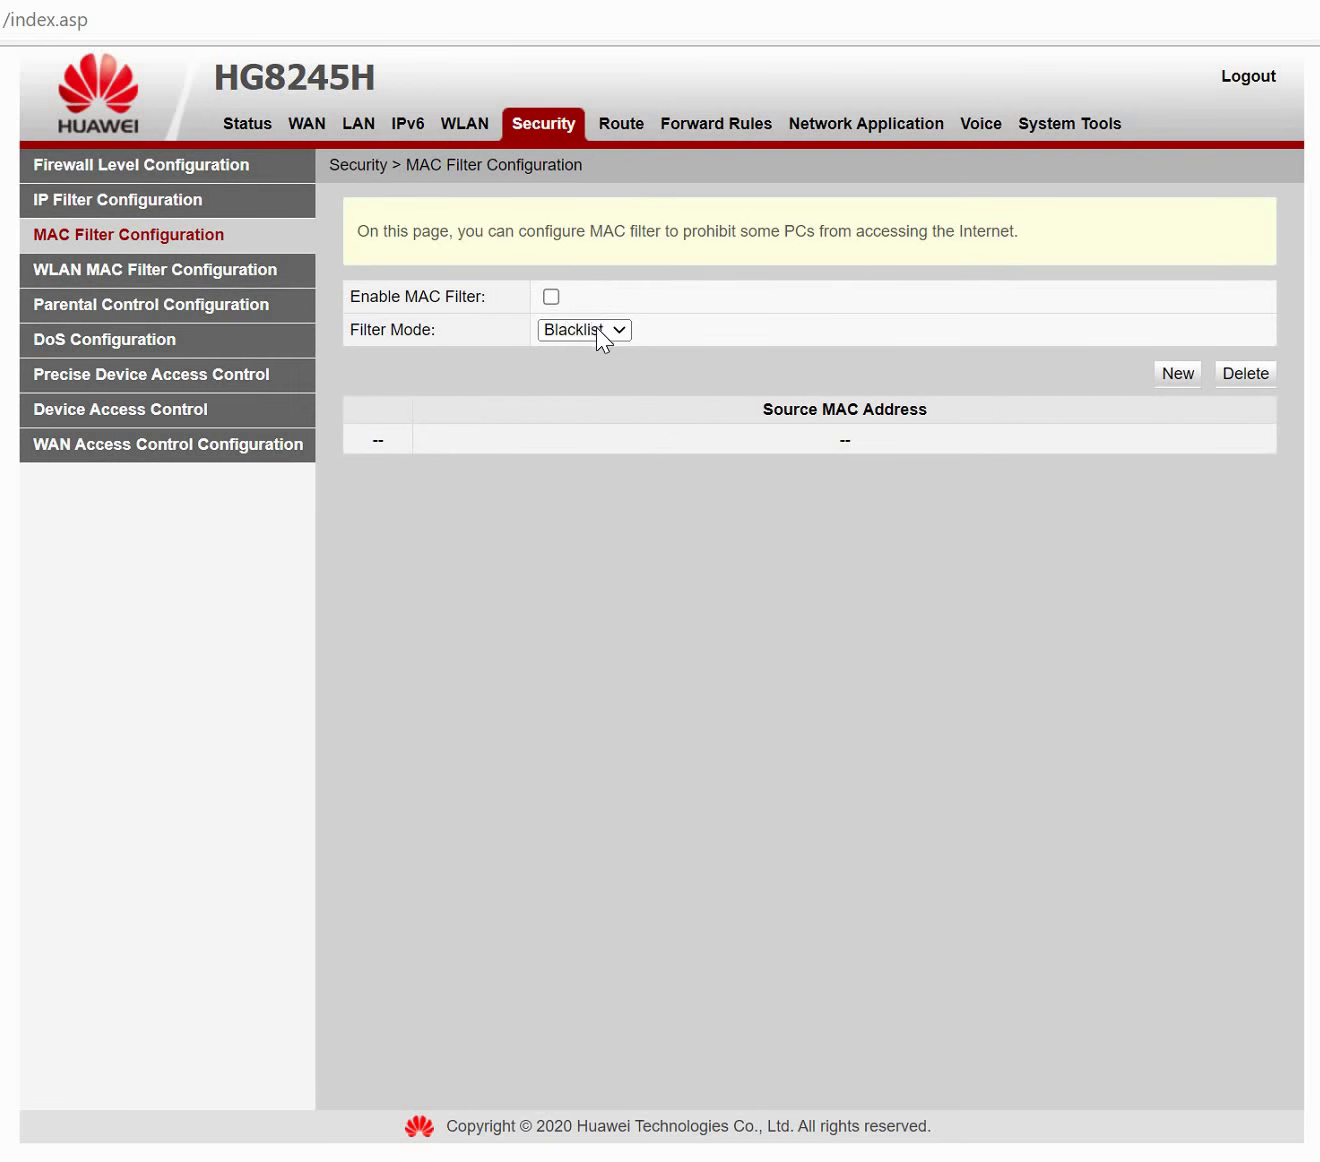
left_click(580, 325)
left_click(551, 297)
Start a new MAC filter entry, clear the address, and dismiss the blank-address warning.
left_click(1158, 377)
left_click(695, 465)
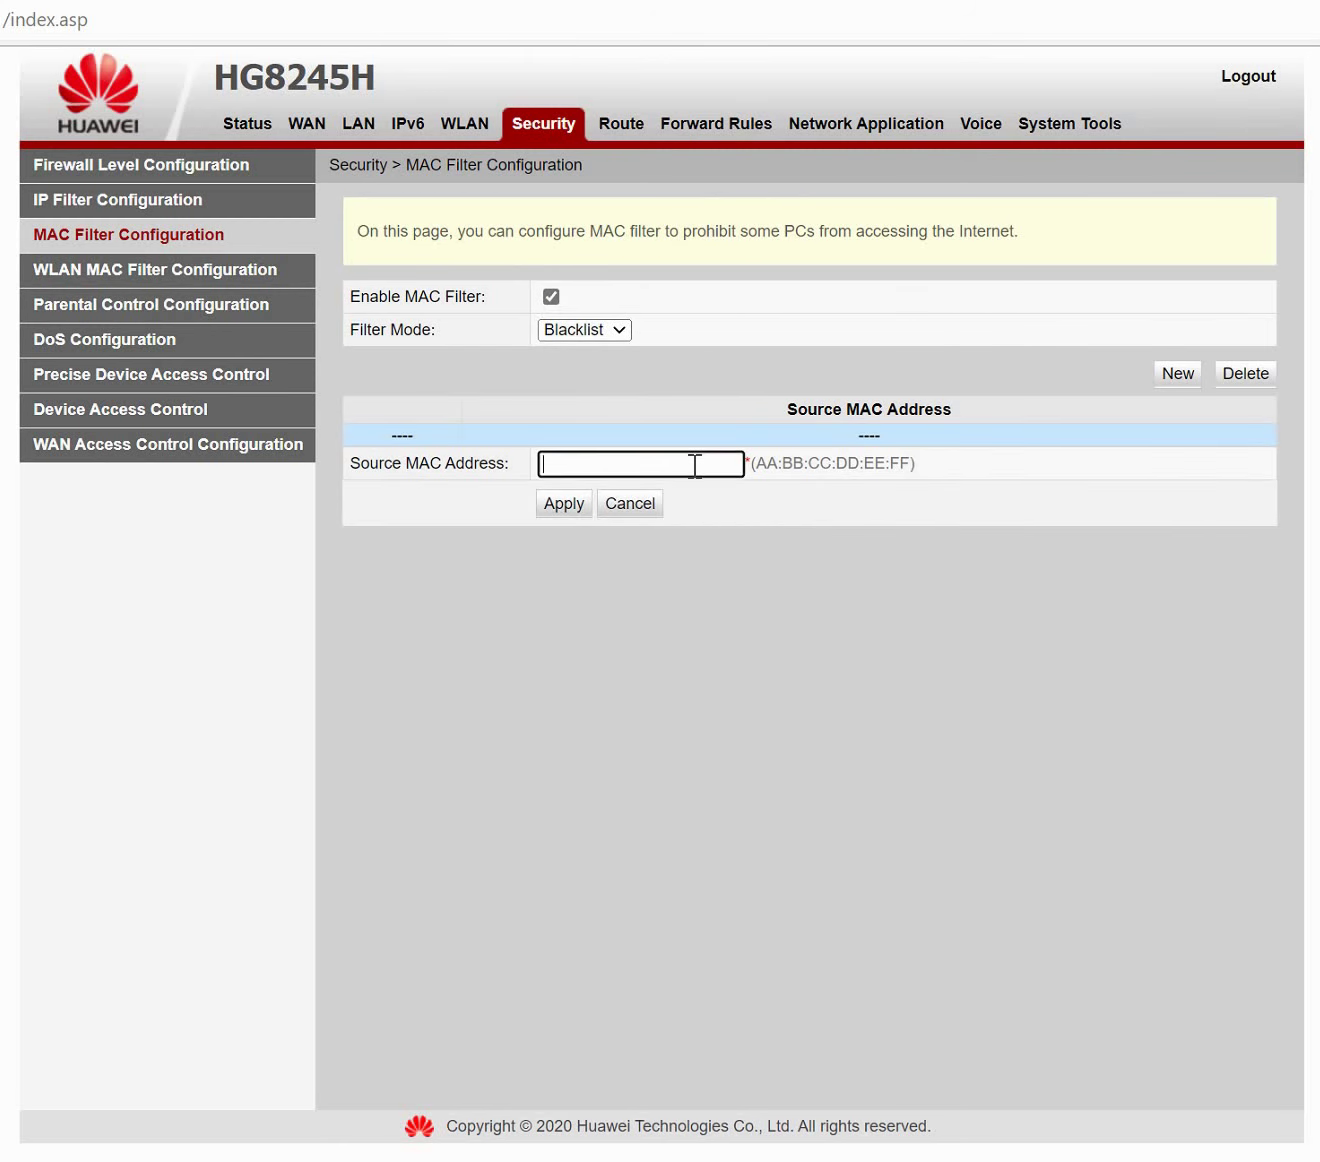
type("xx:xx:Xx:Xx:xx")
key("ctrl+a")
key("BackSpace")
key("Return")
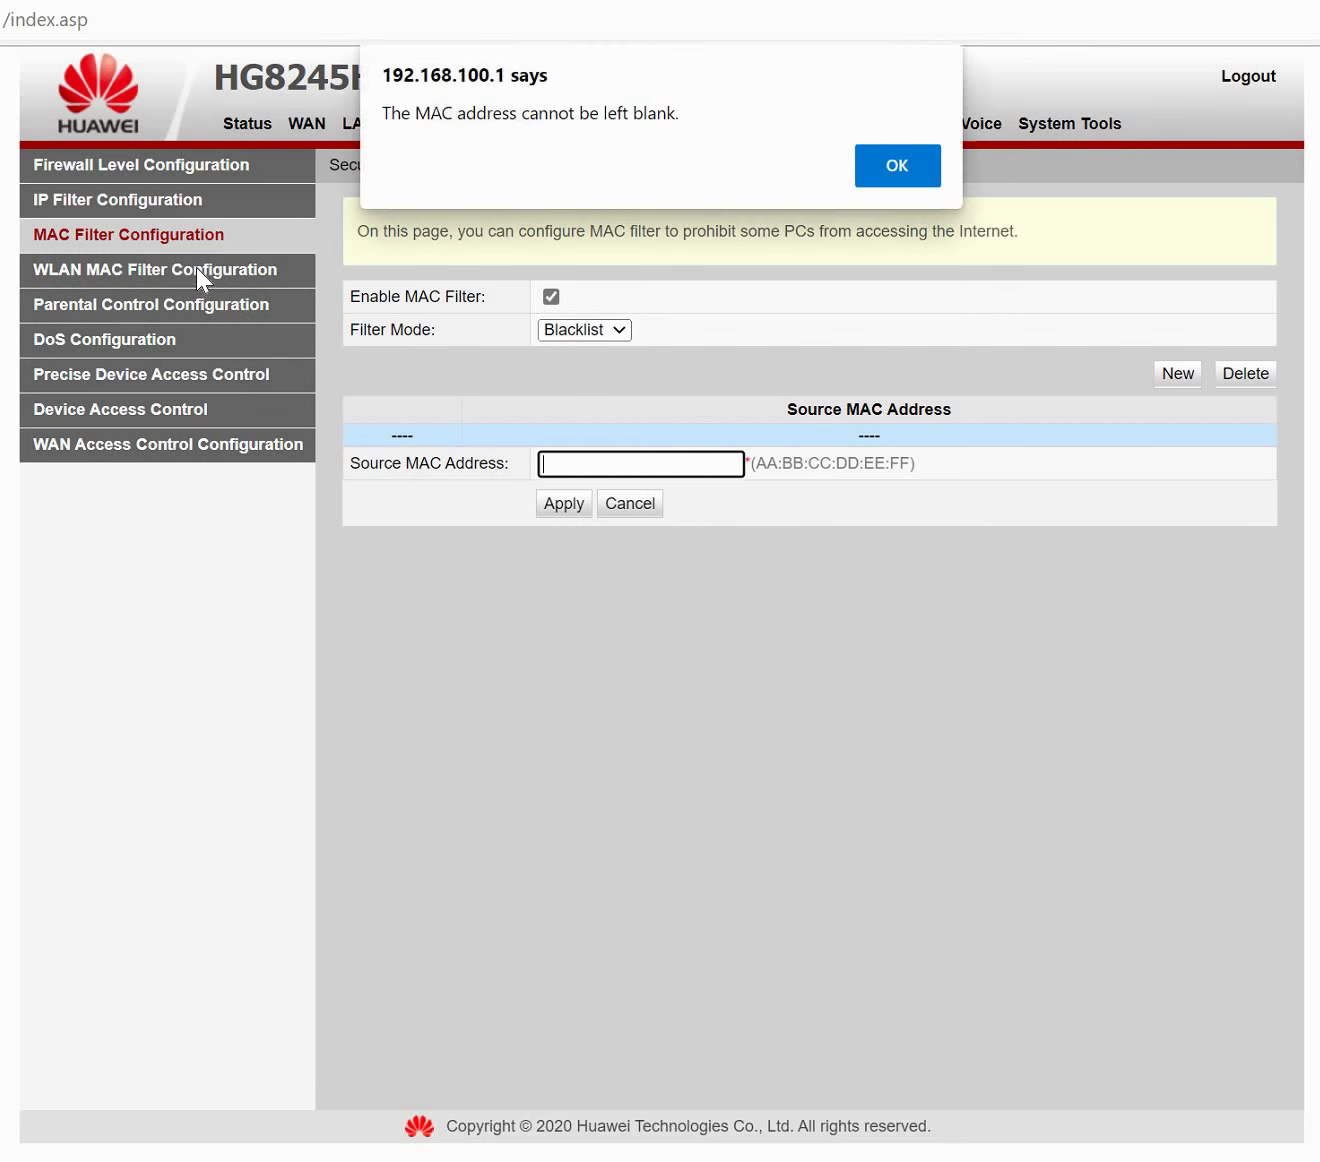
left_click(870, 168)
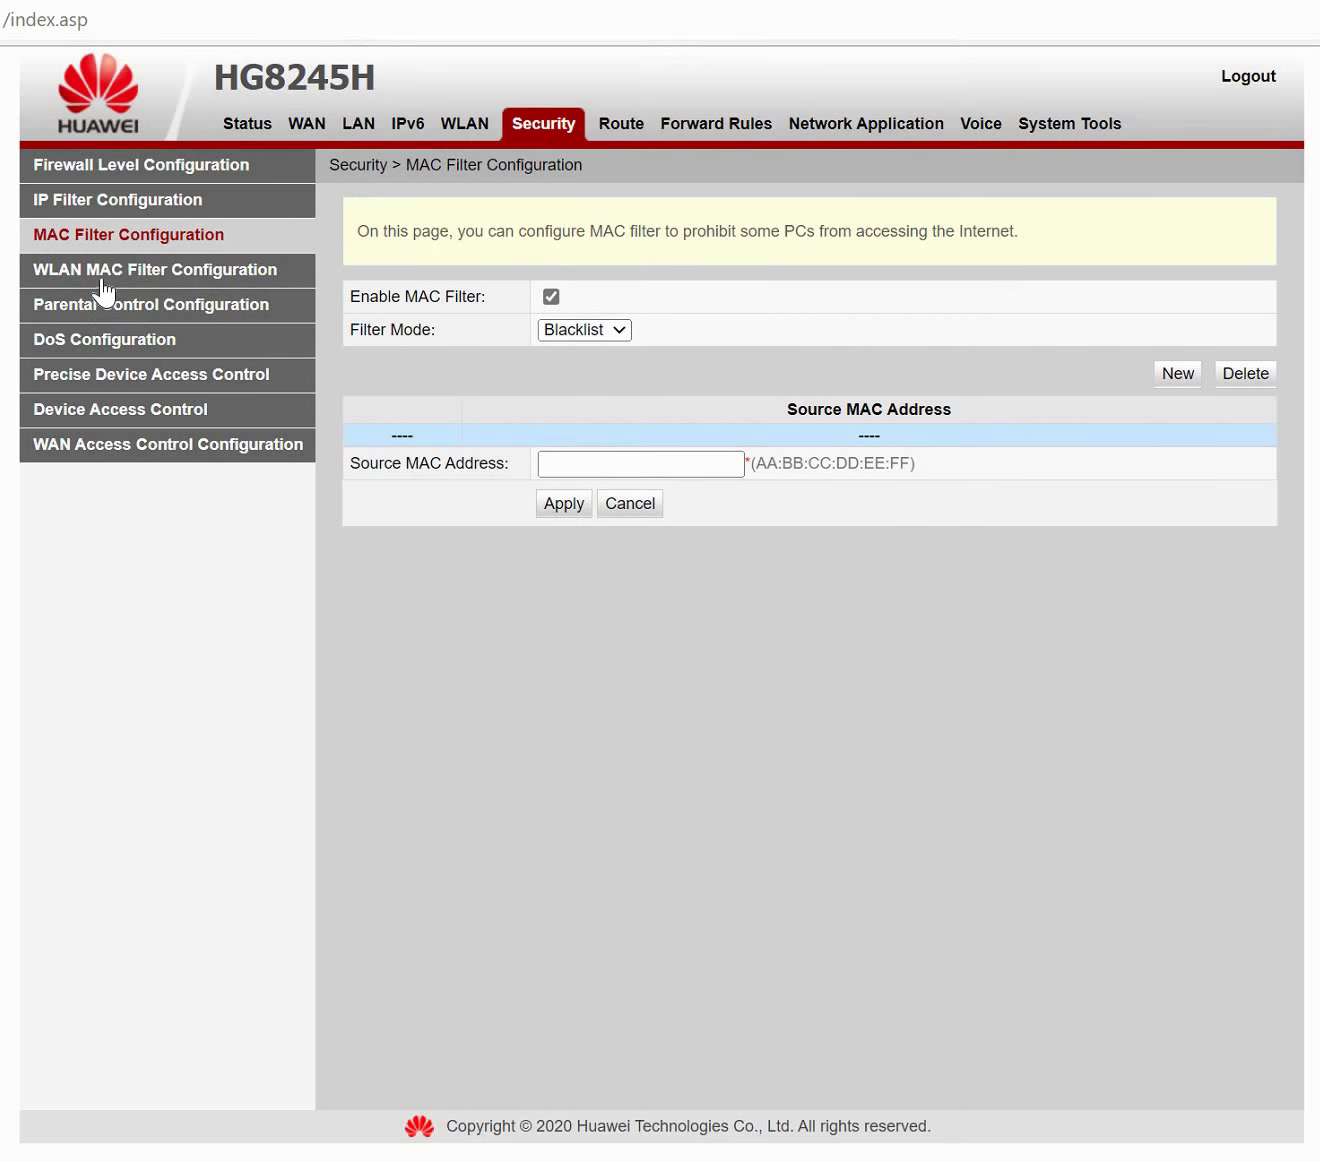
Look through WLAN MAC Filter and Parental Control, ending on DoS Configuration.
left_click(104, 281)
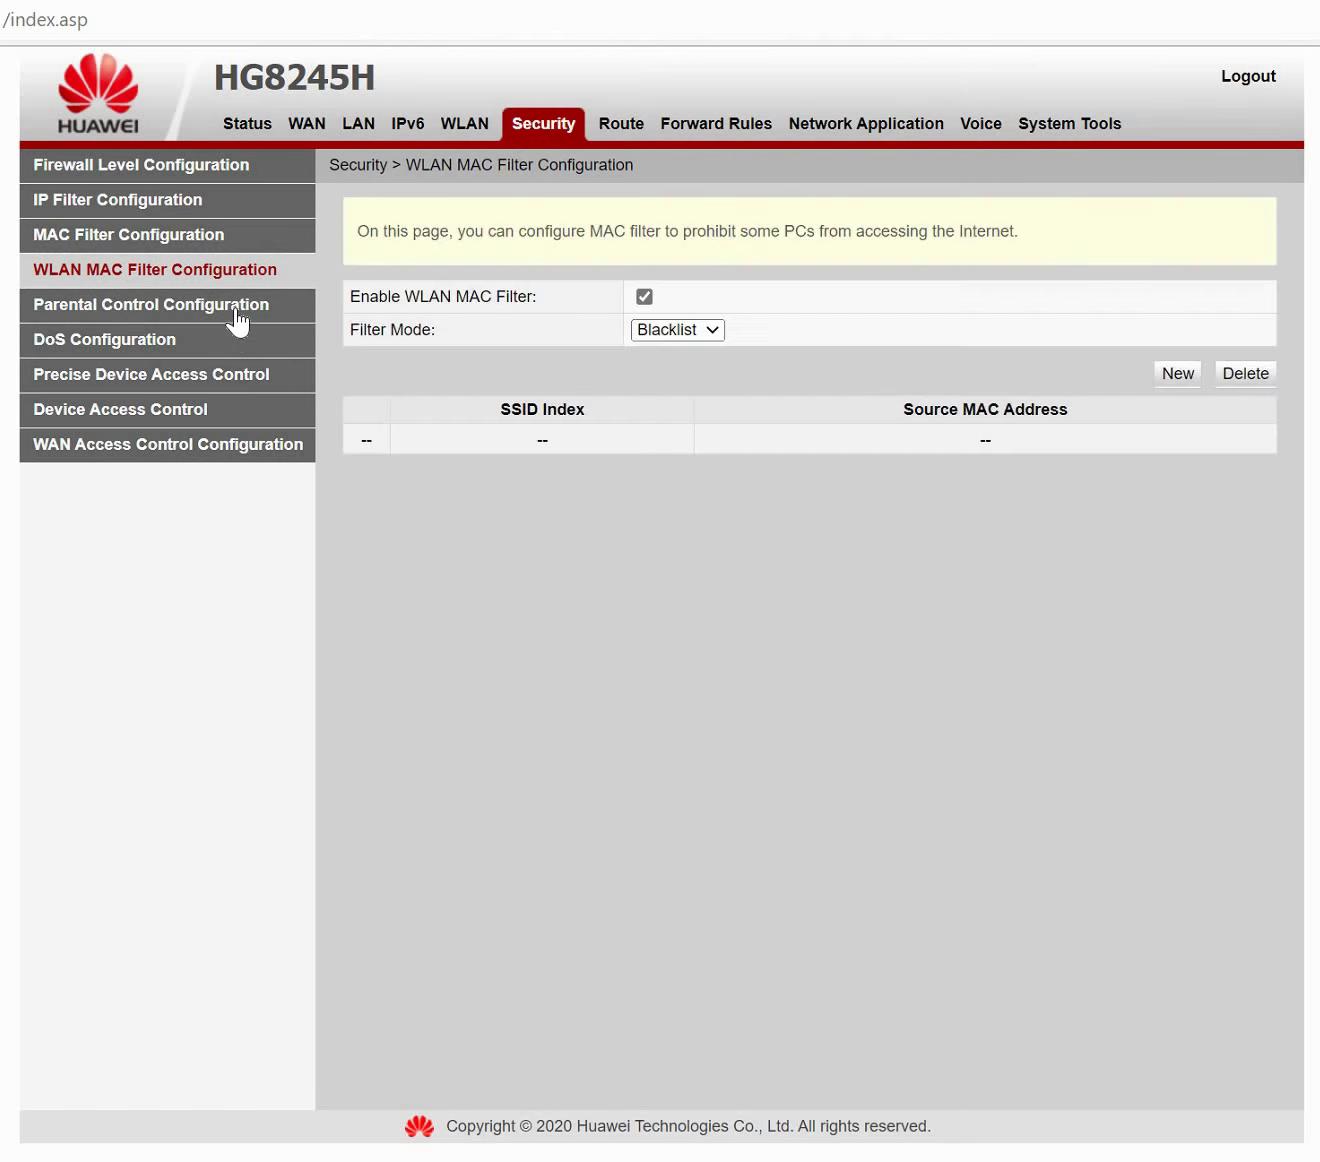
left_click(238, 312)
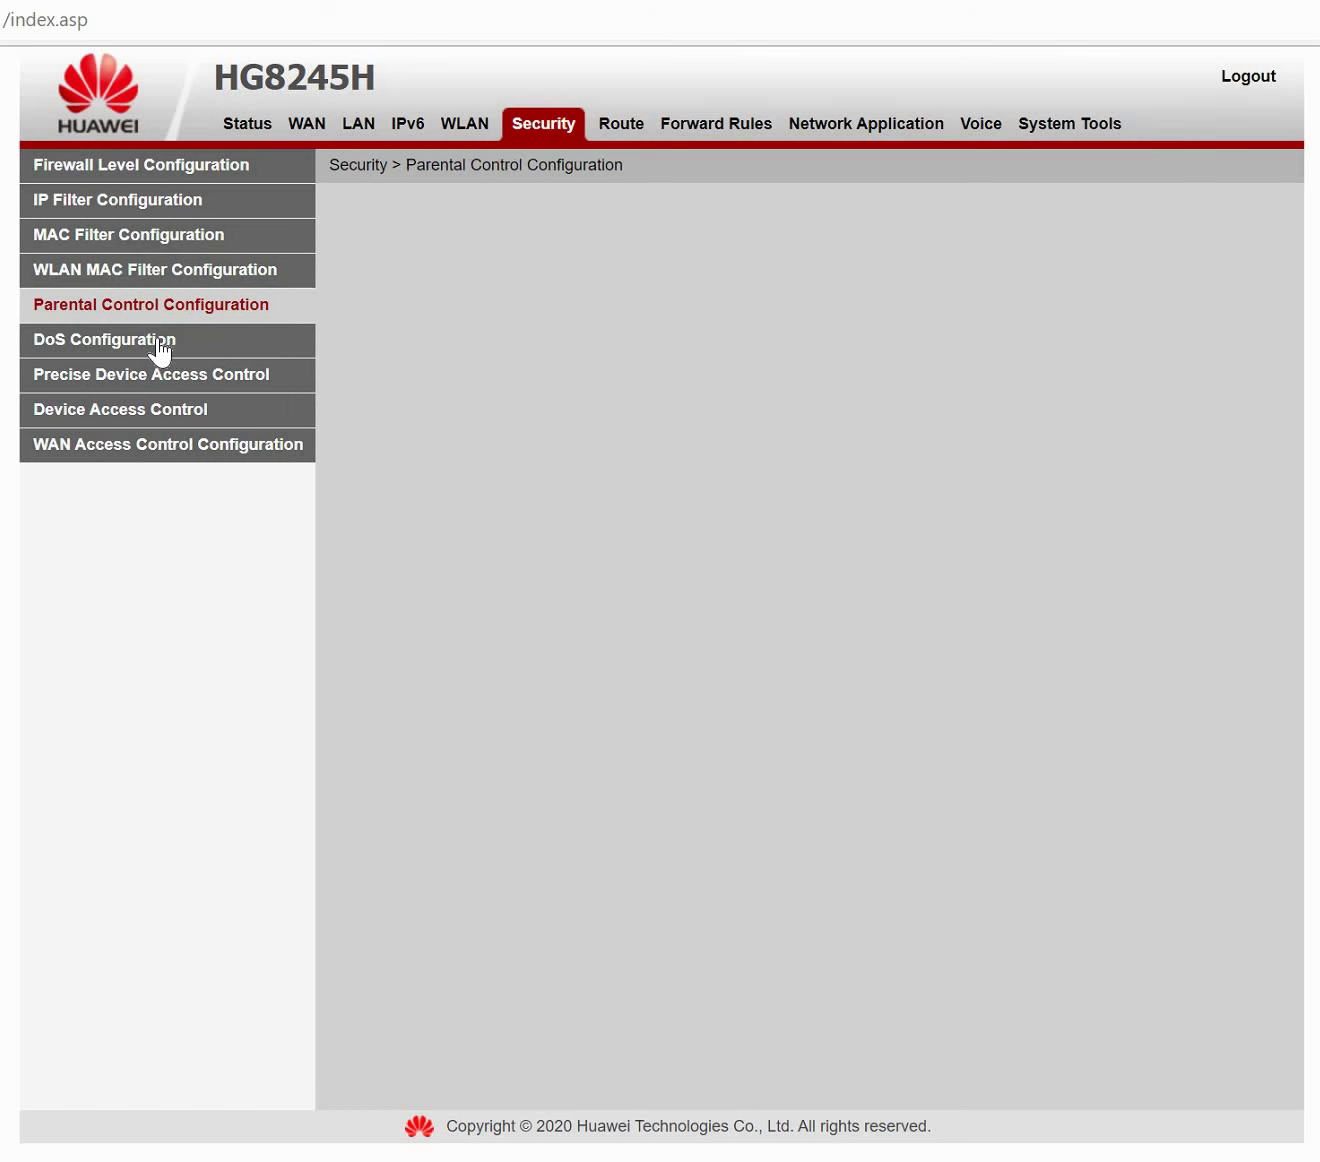
left_click(155, 339)
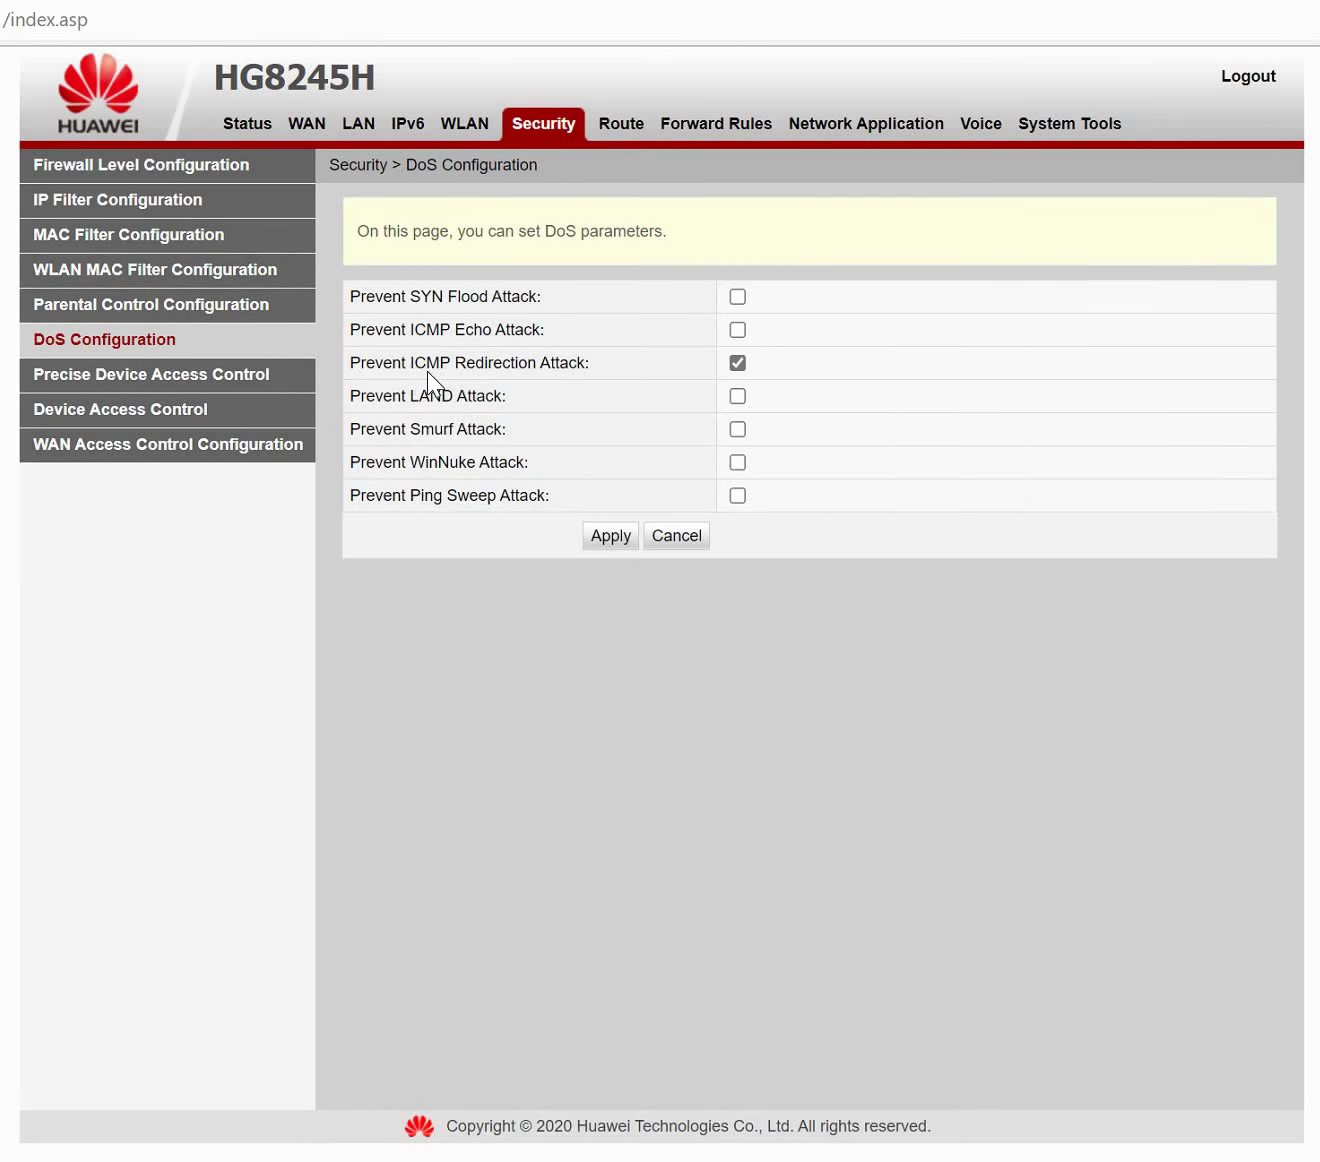
Highlight the SYN Flood, WinNuke and ICMP Redirection attack protection labels.
triple_click(562, 359)
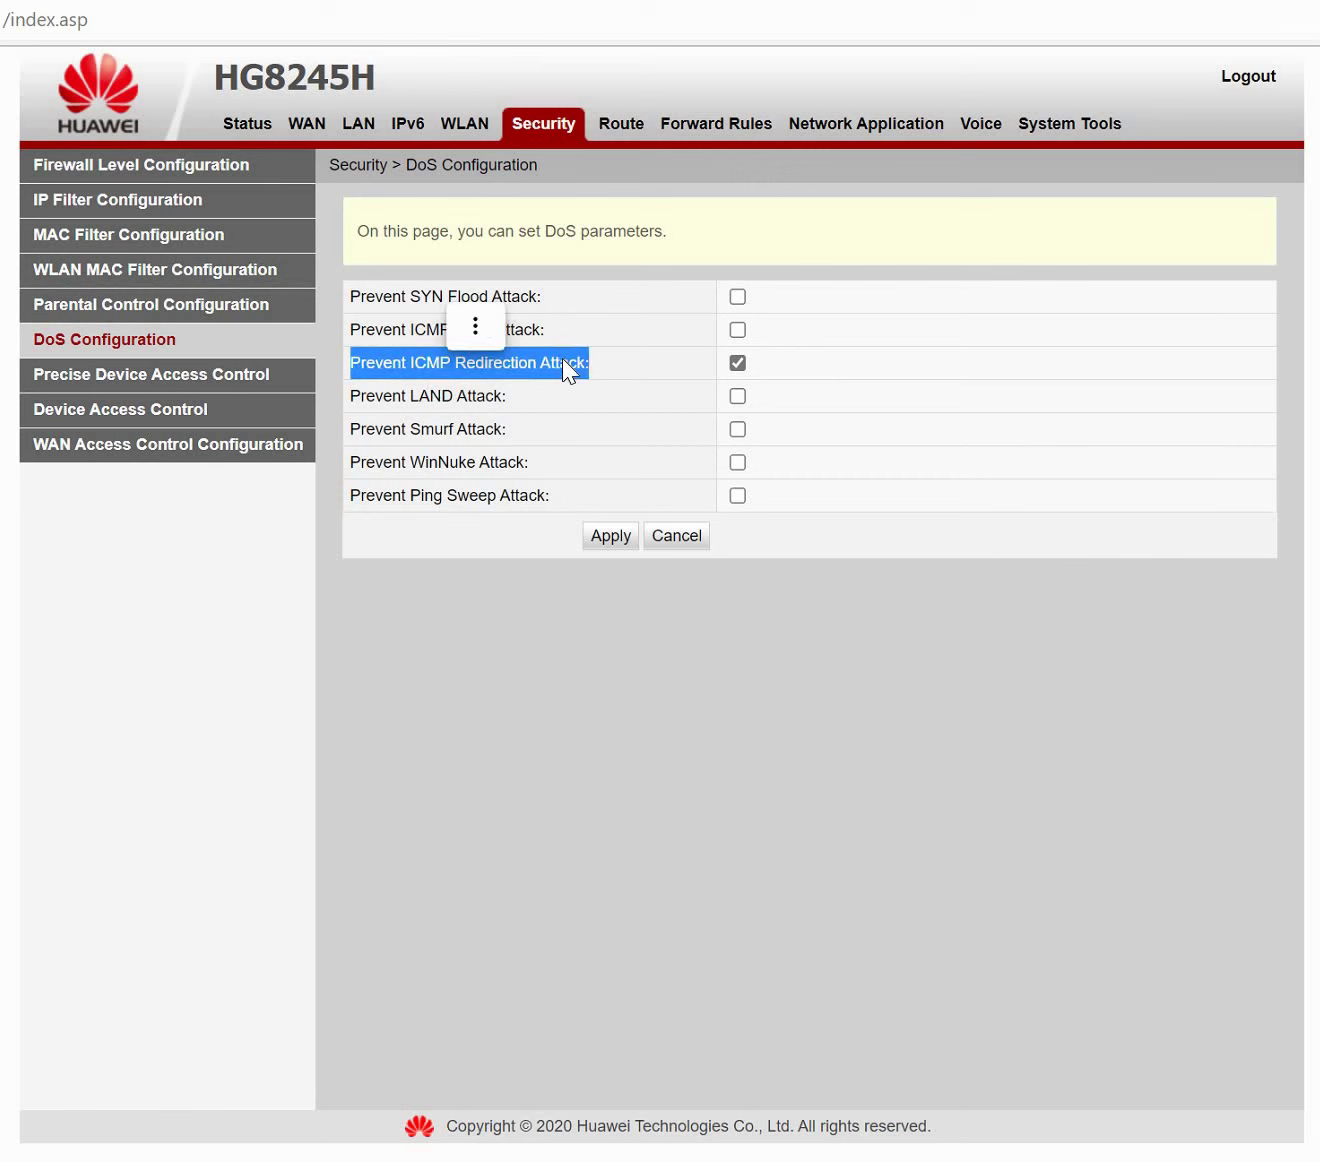
double_click(513, 296)
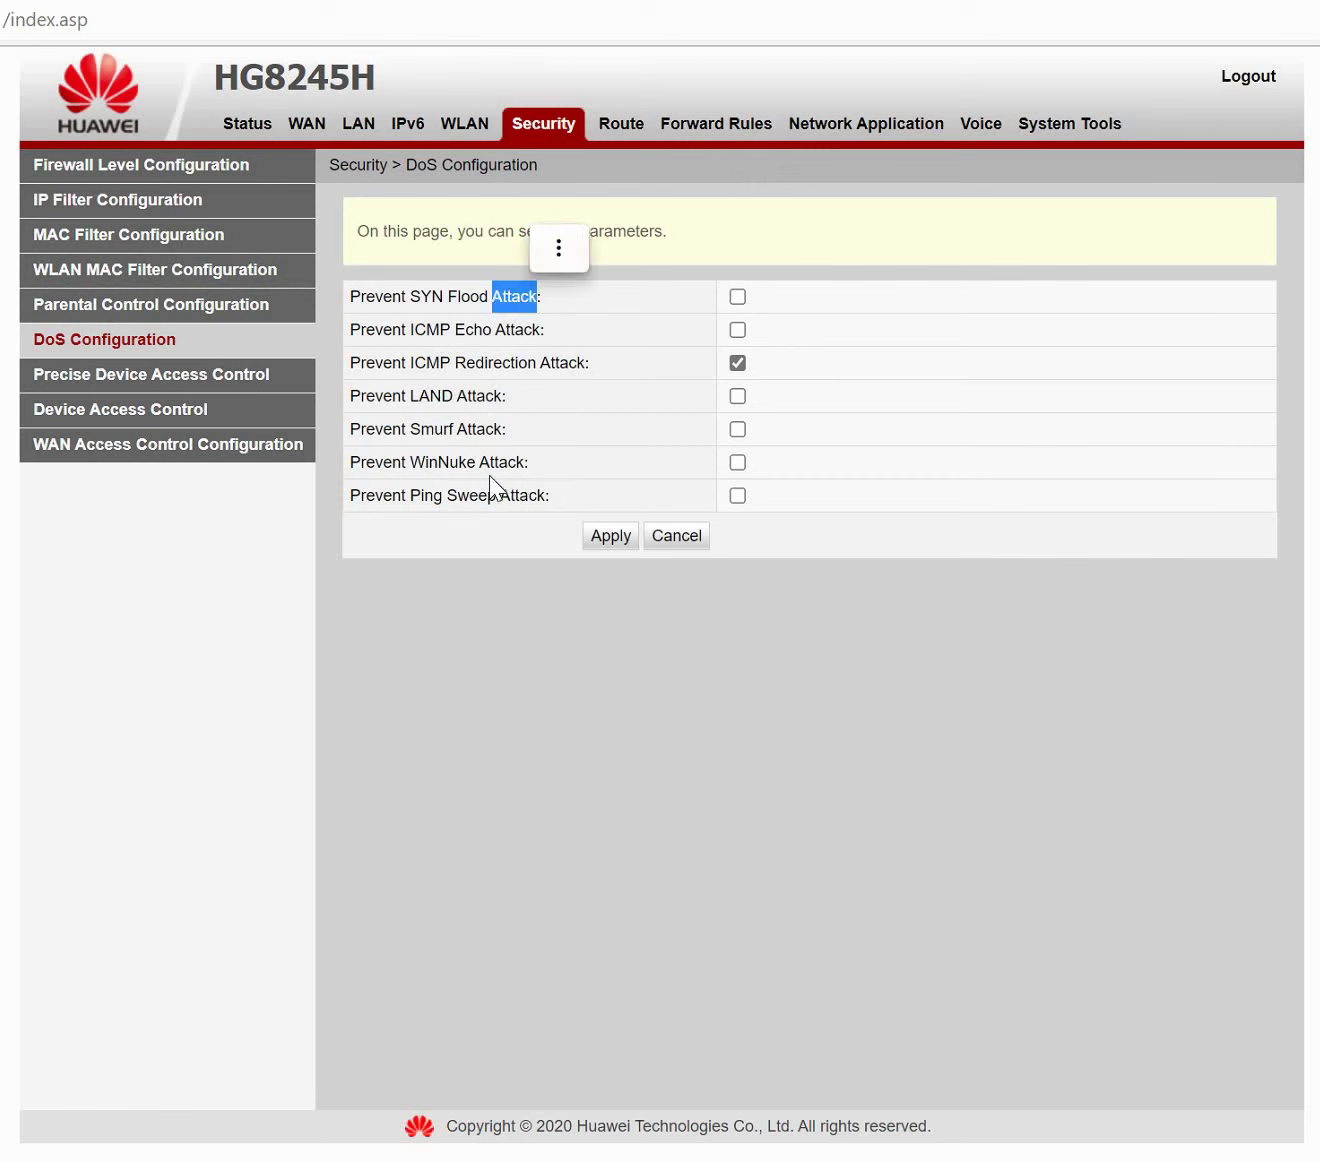
double_click(500, 462)
Allow WAN-side FTP, Telnet and SSH device access, apply, and open WAN Access Control Configuration.
left_click(115, 413)
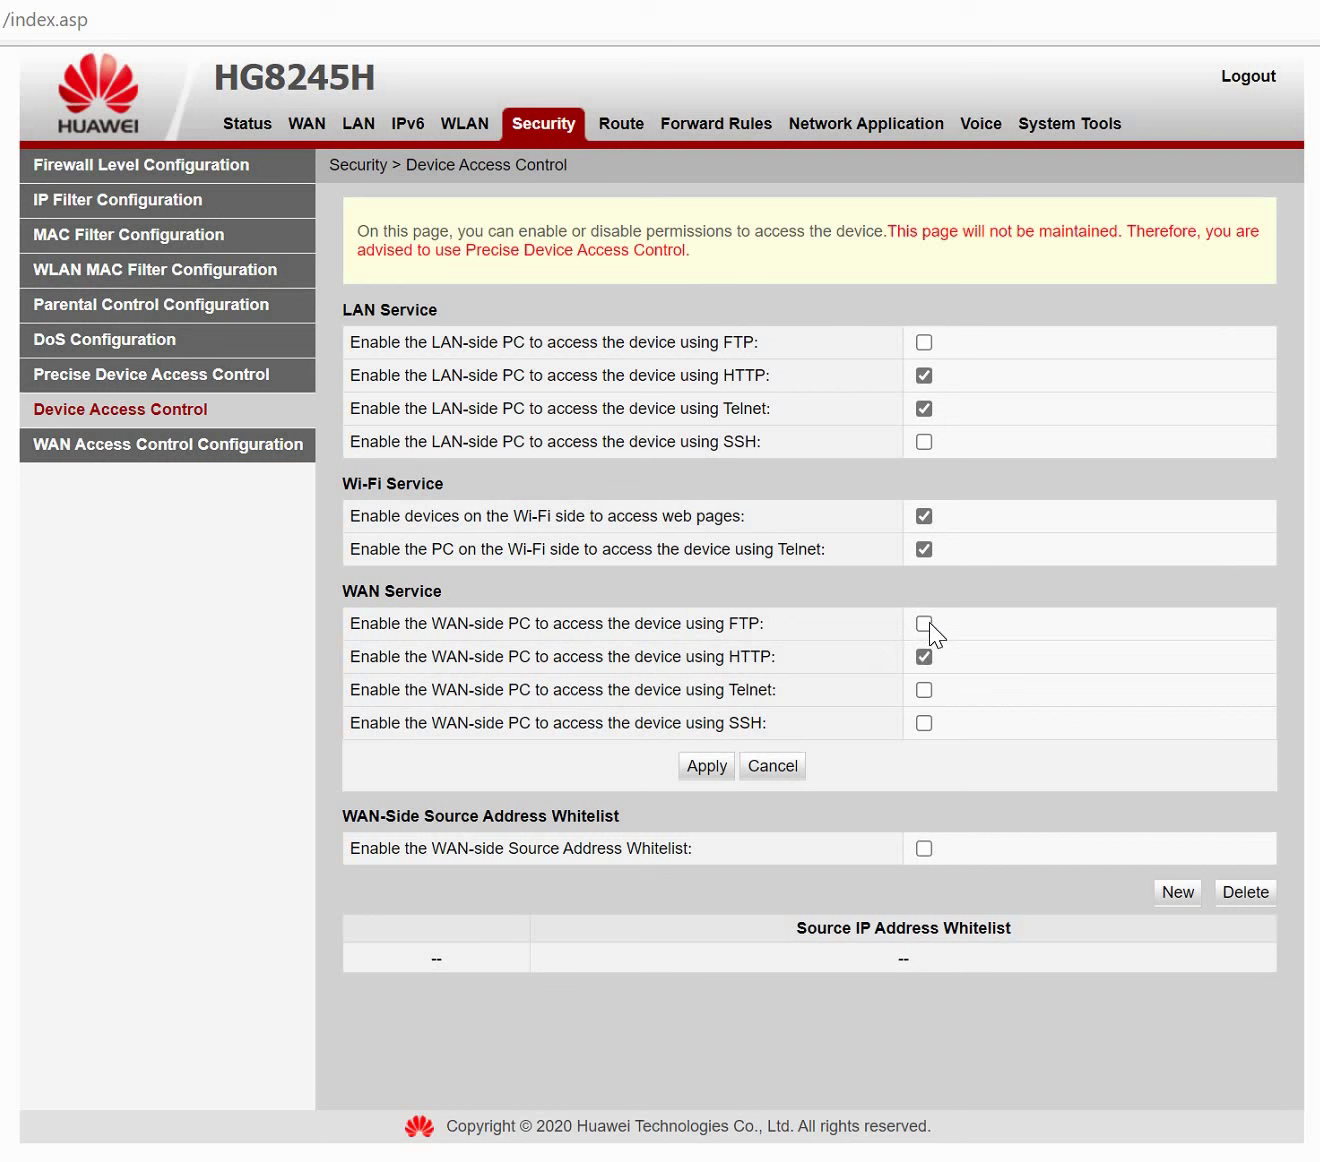
left_click(926, 689)
left_click(926, 720)
left_click(702, 763)
left_click(226, 448)
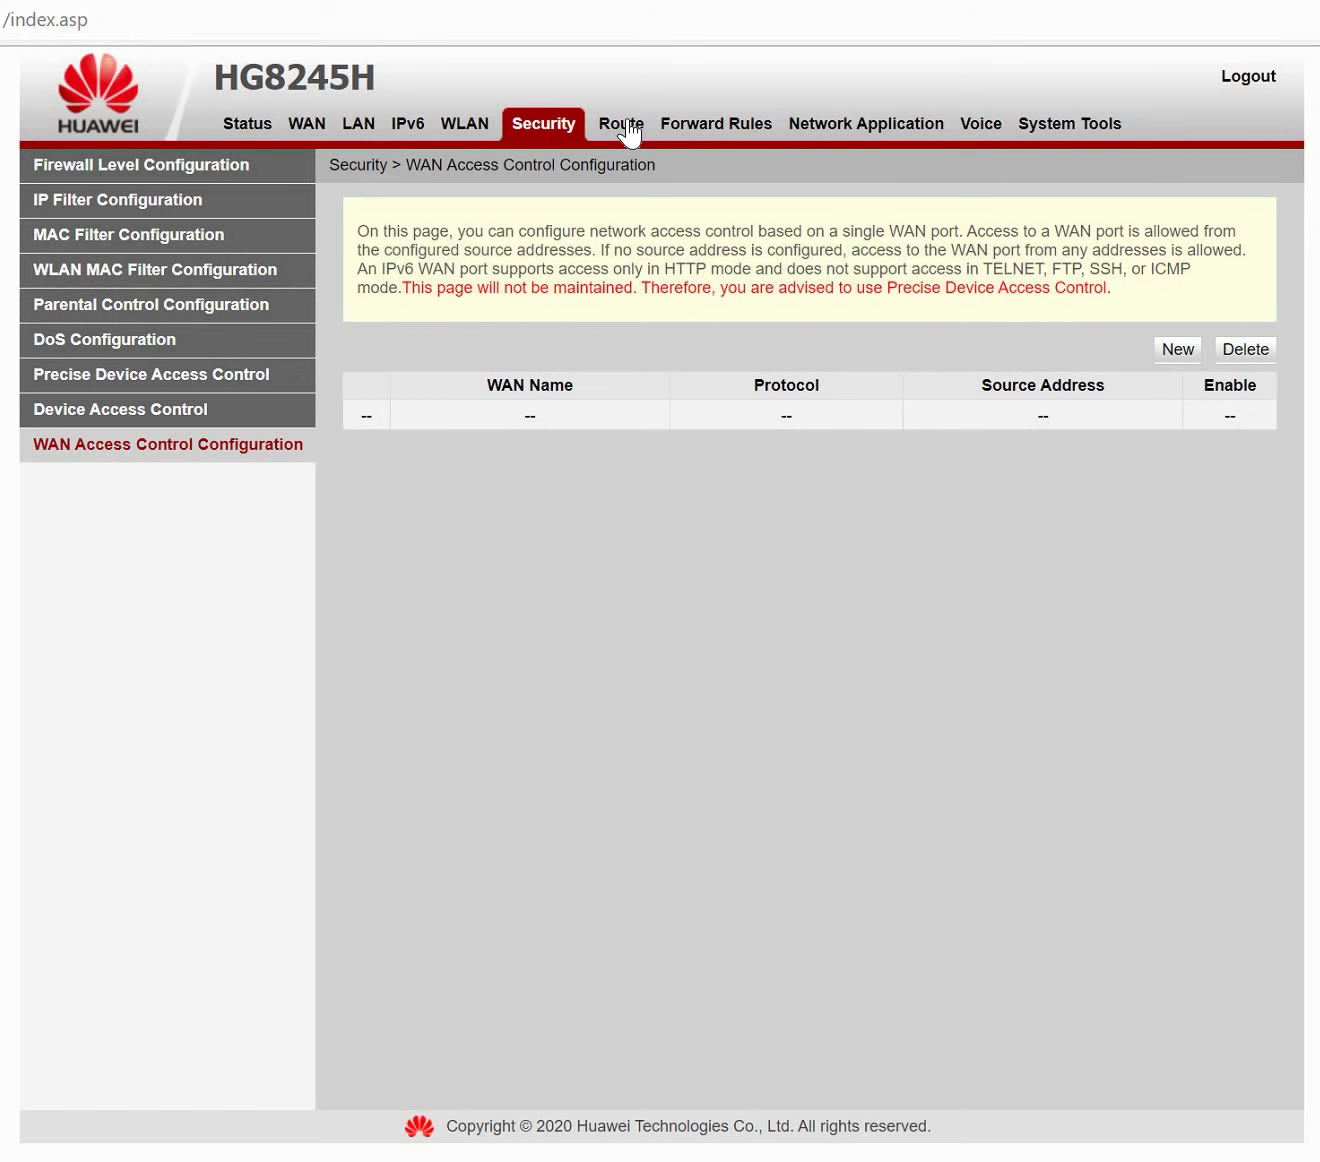
Start a new static route under Route > Static Route Configuration.
left_click(629, 126)
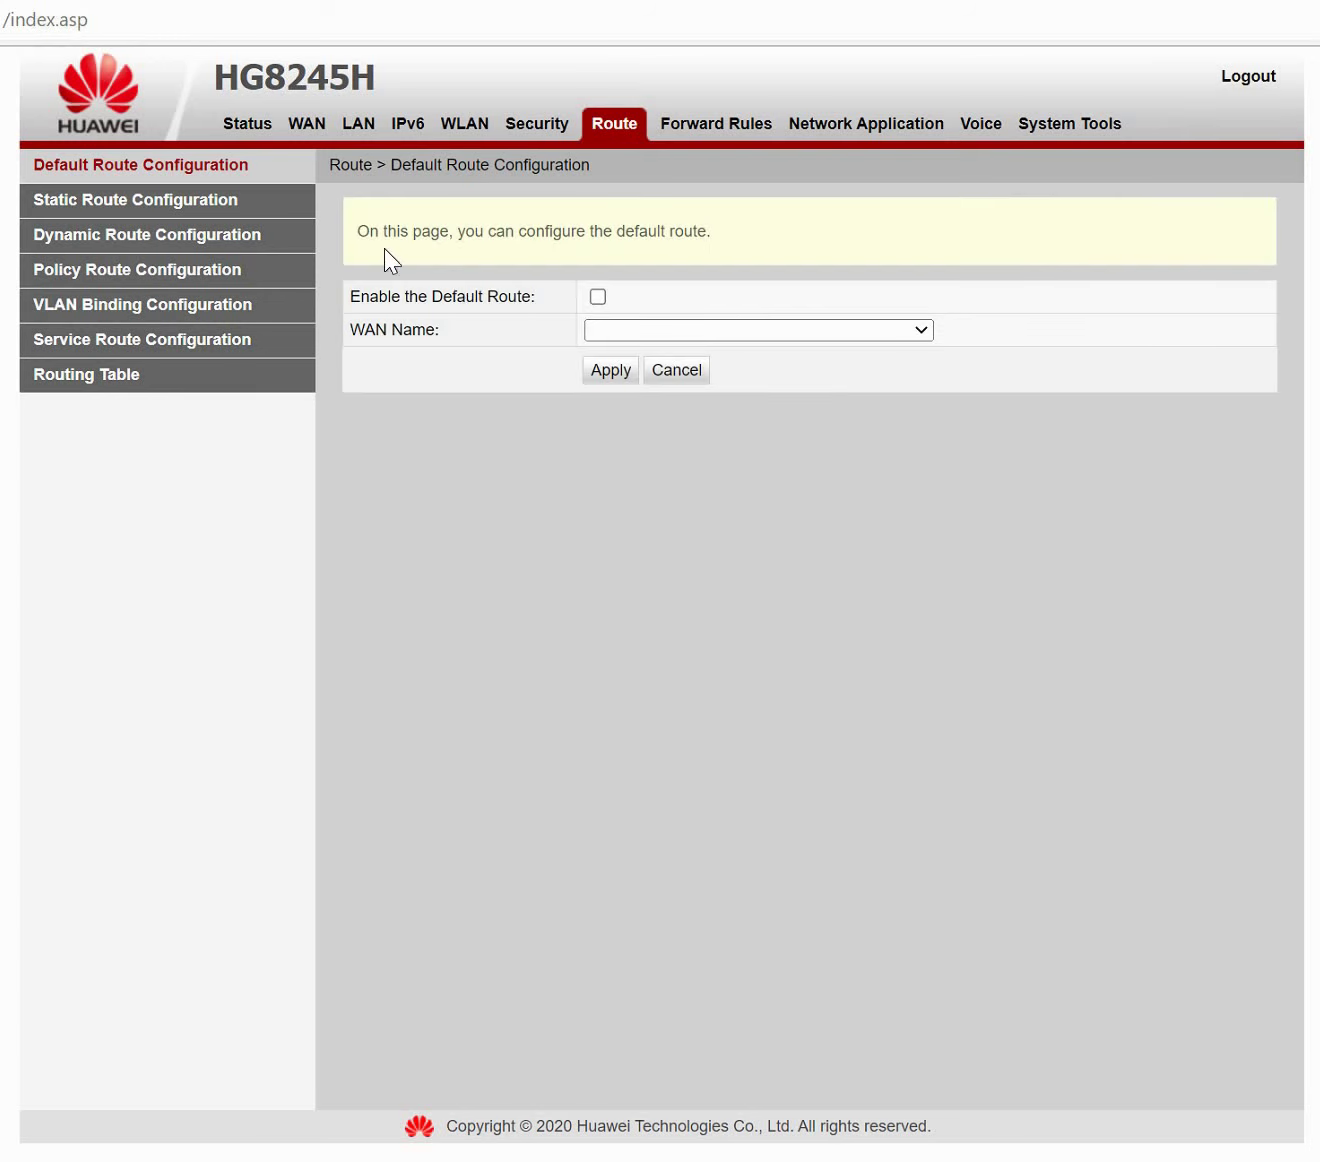
left_click(220, 210)
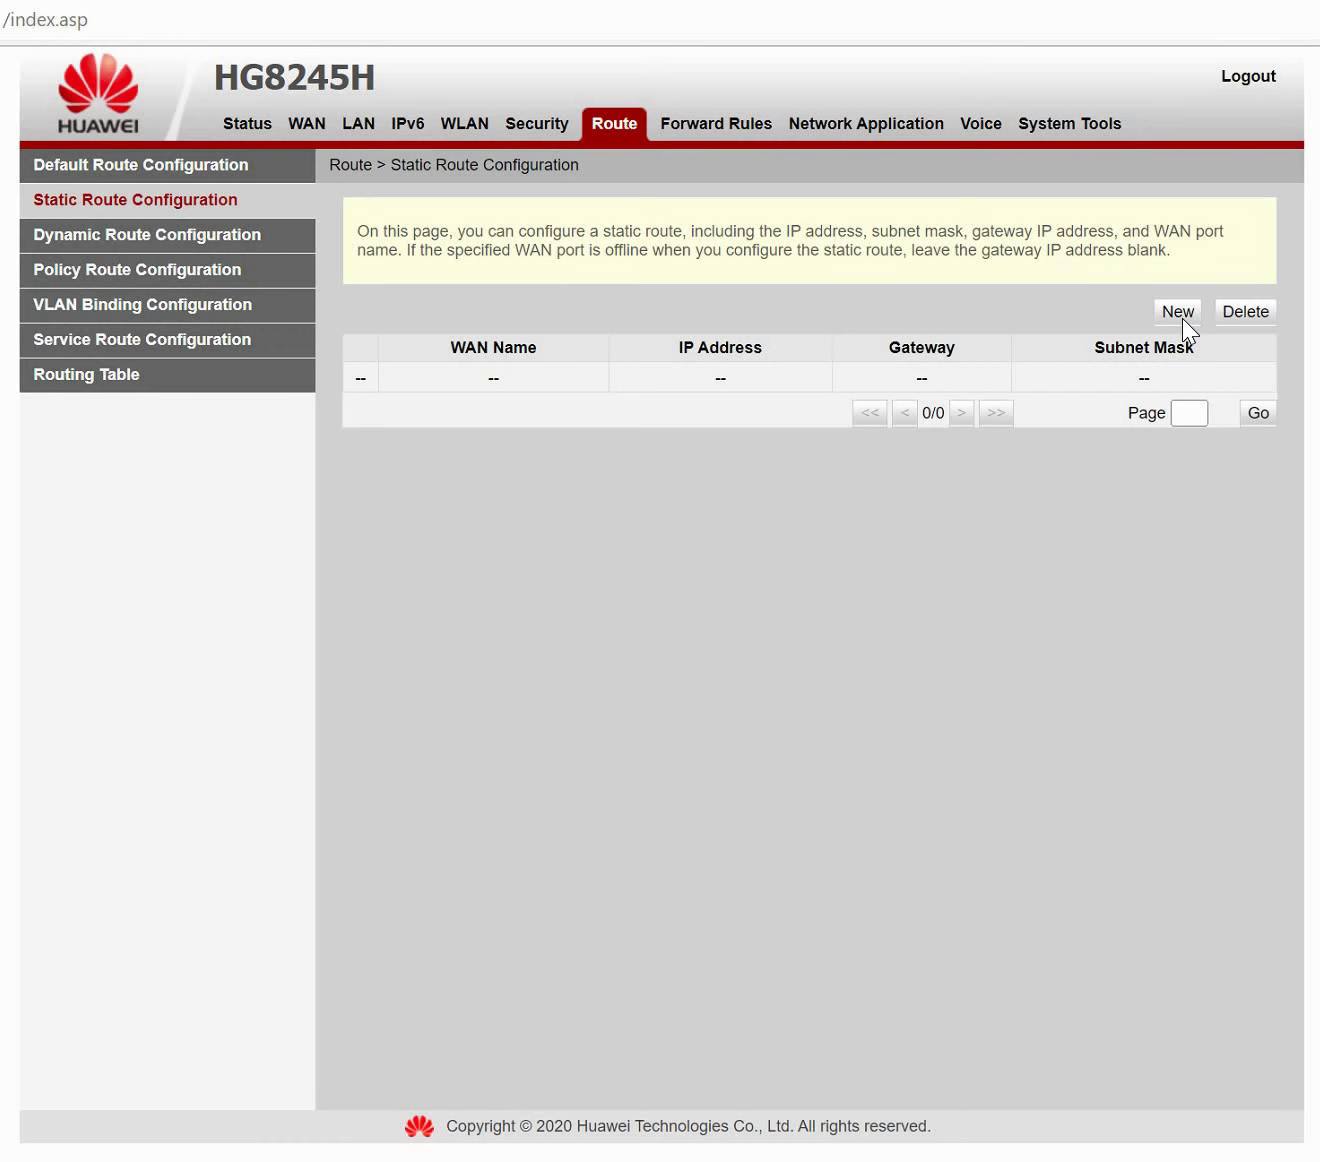
left_click(1182, 318)
left_click(726, 462)
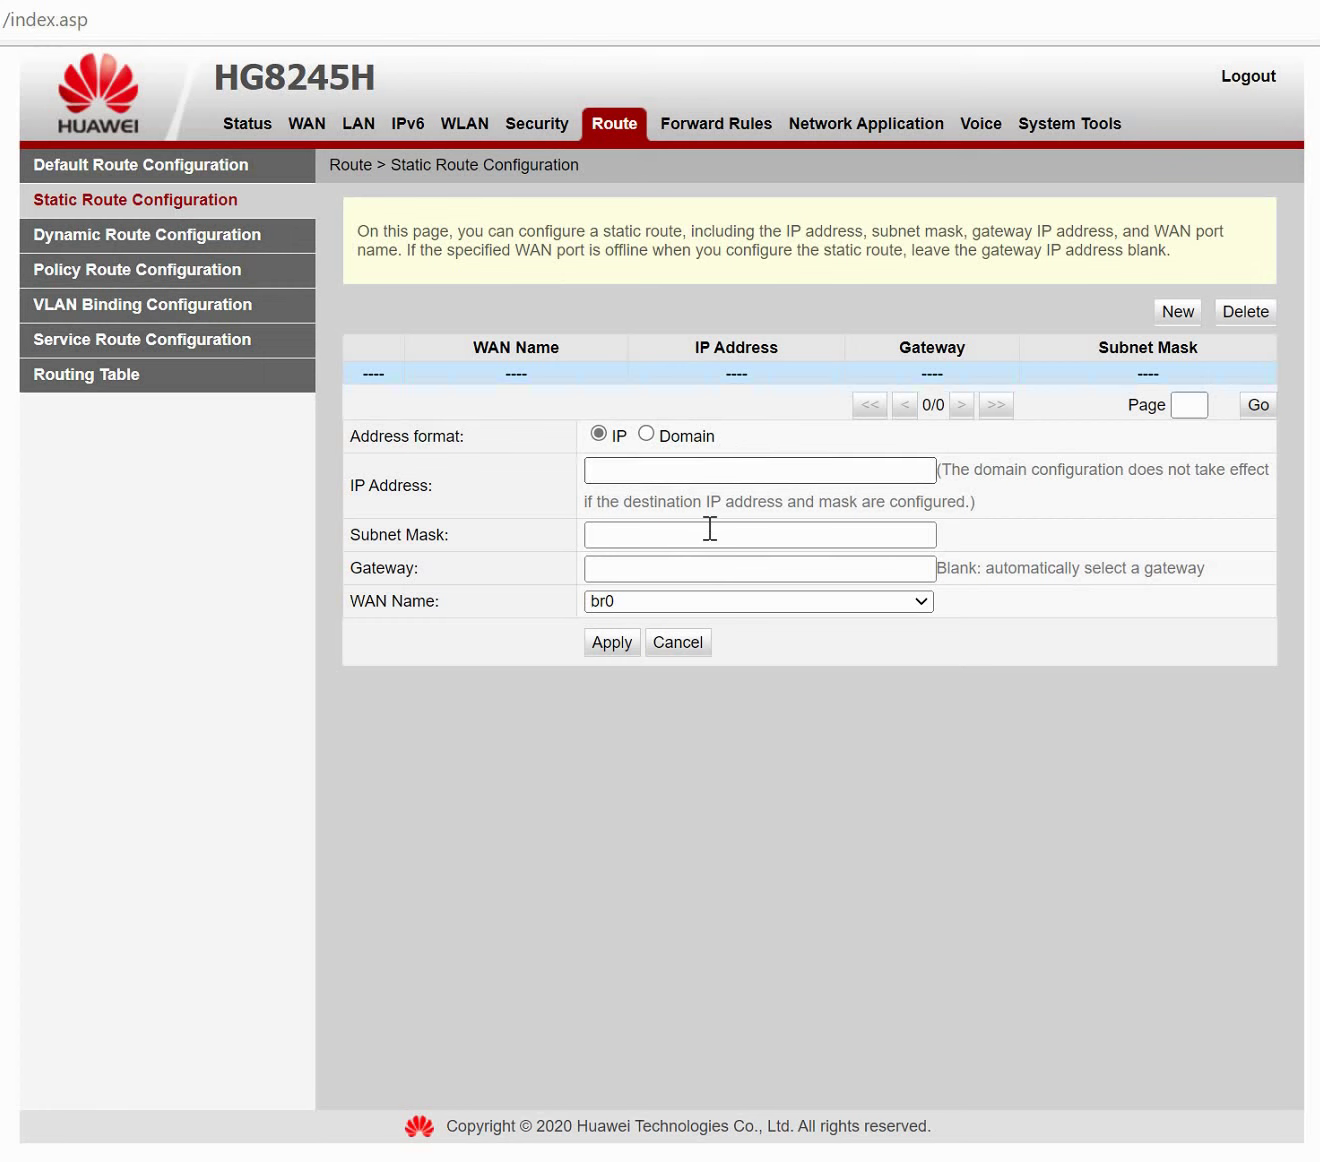
left_click(716, 567)
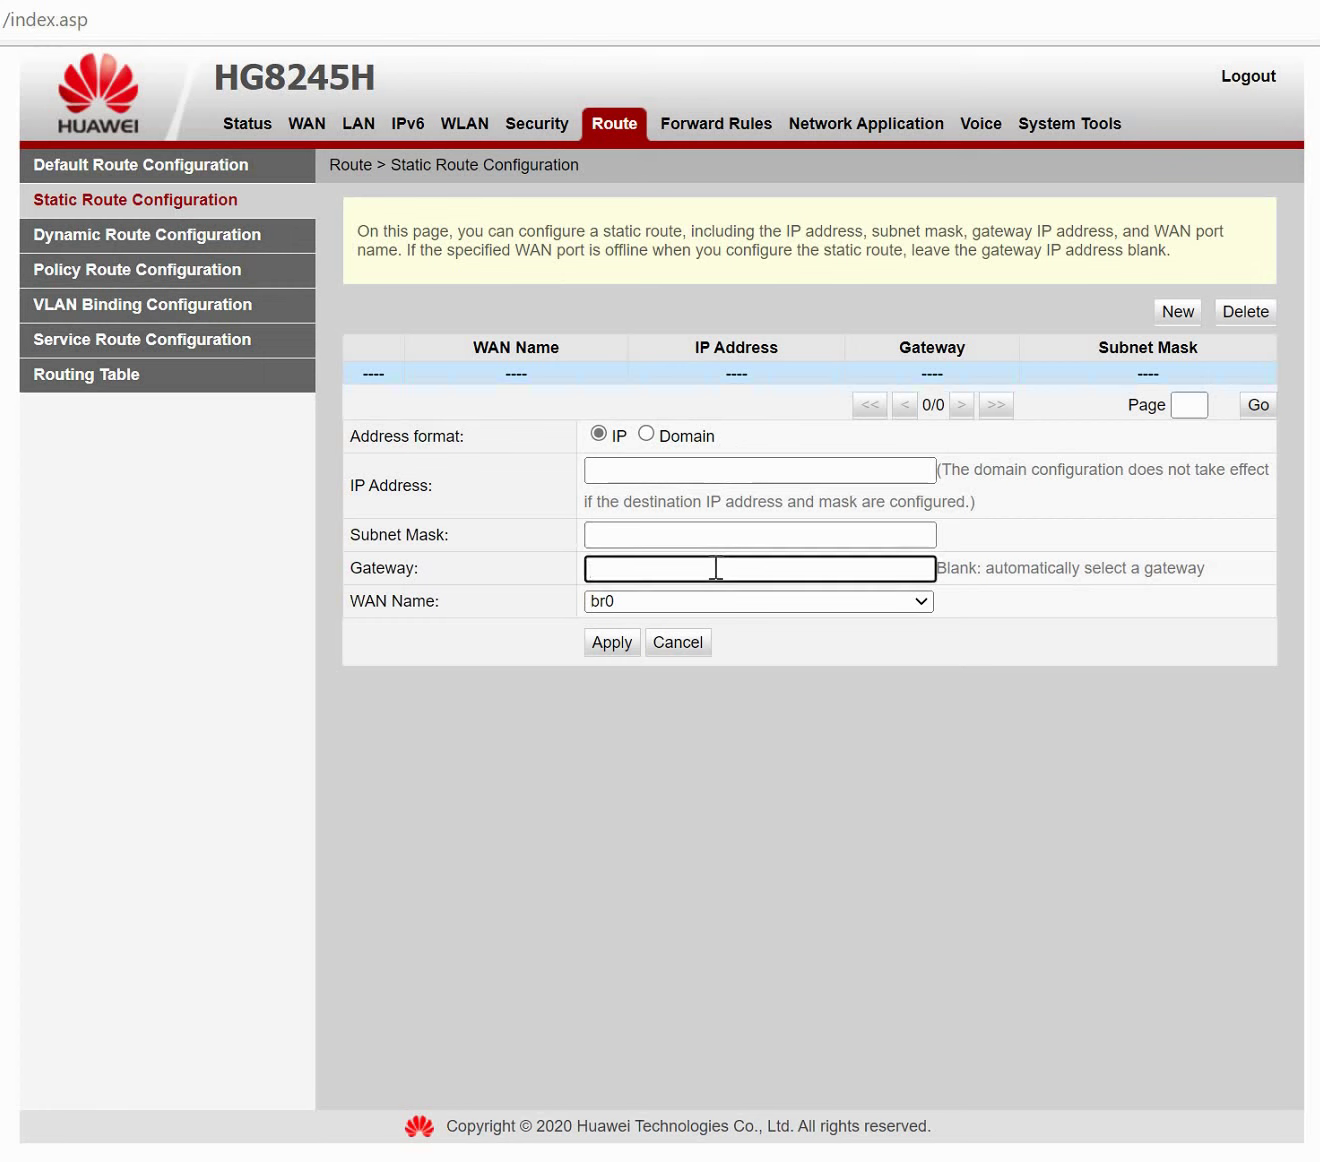
left_click(647, 471)
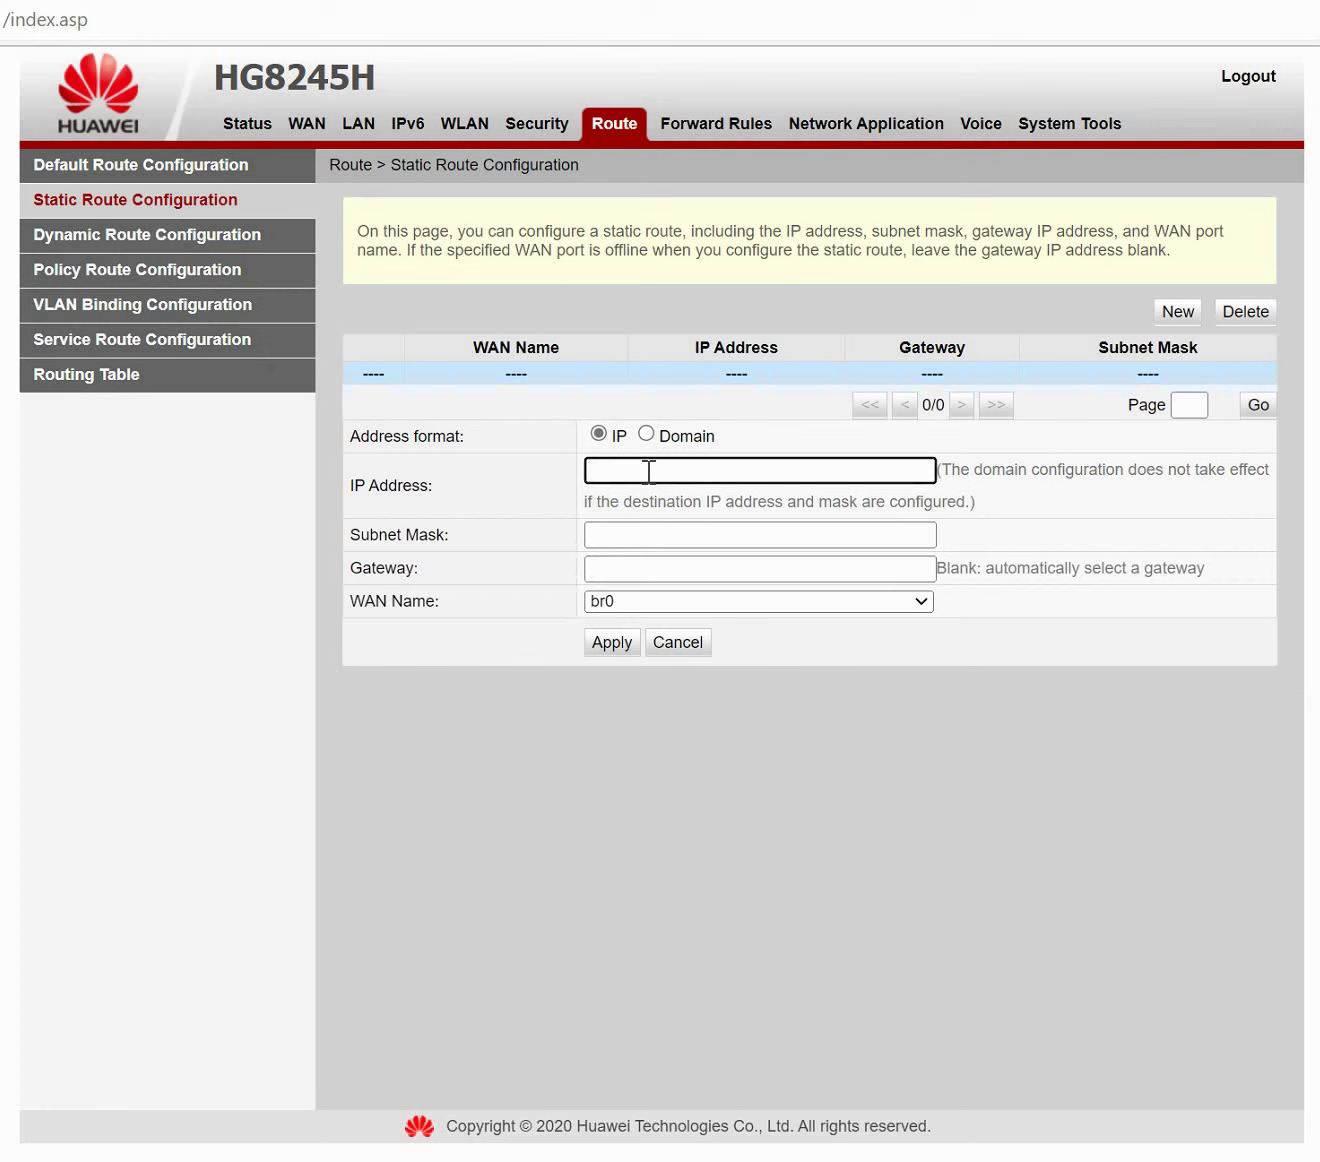
Enter IP 0.0.0.0, mask 255.255.0.0, gateway 10.10.10.1 via 1_INTERNET_R_VID_20, then go to Dynamic Route.
type("0/0/0/0")
key("BackSpace")
key("BackSpace")
key("BackSpace")
key("BackSpace")
key("BackSpace")
key("BackSpace")
type(".0.0.0.")
key("BackSpace")
key("Tab")
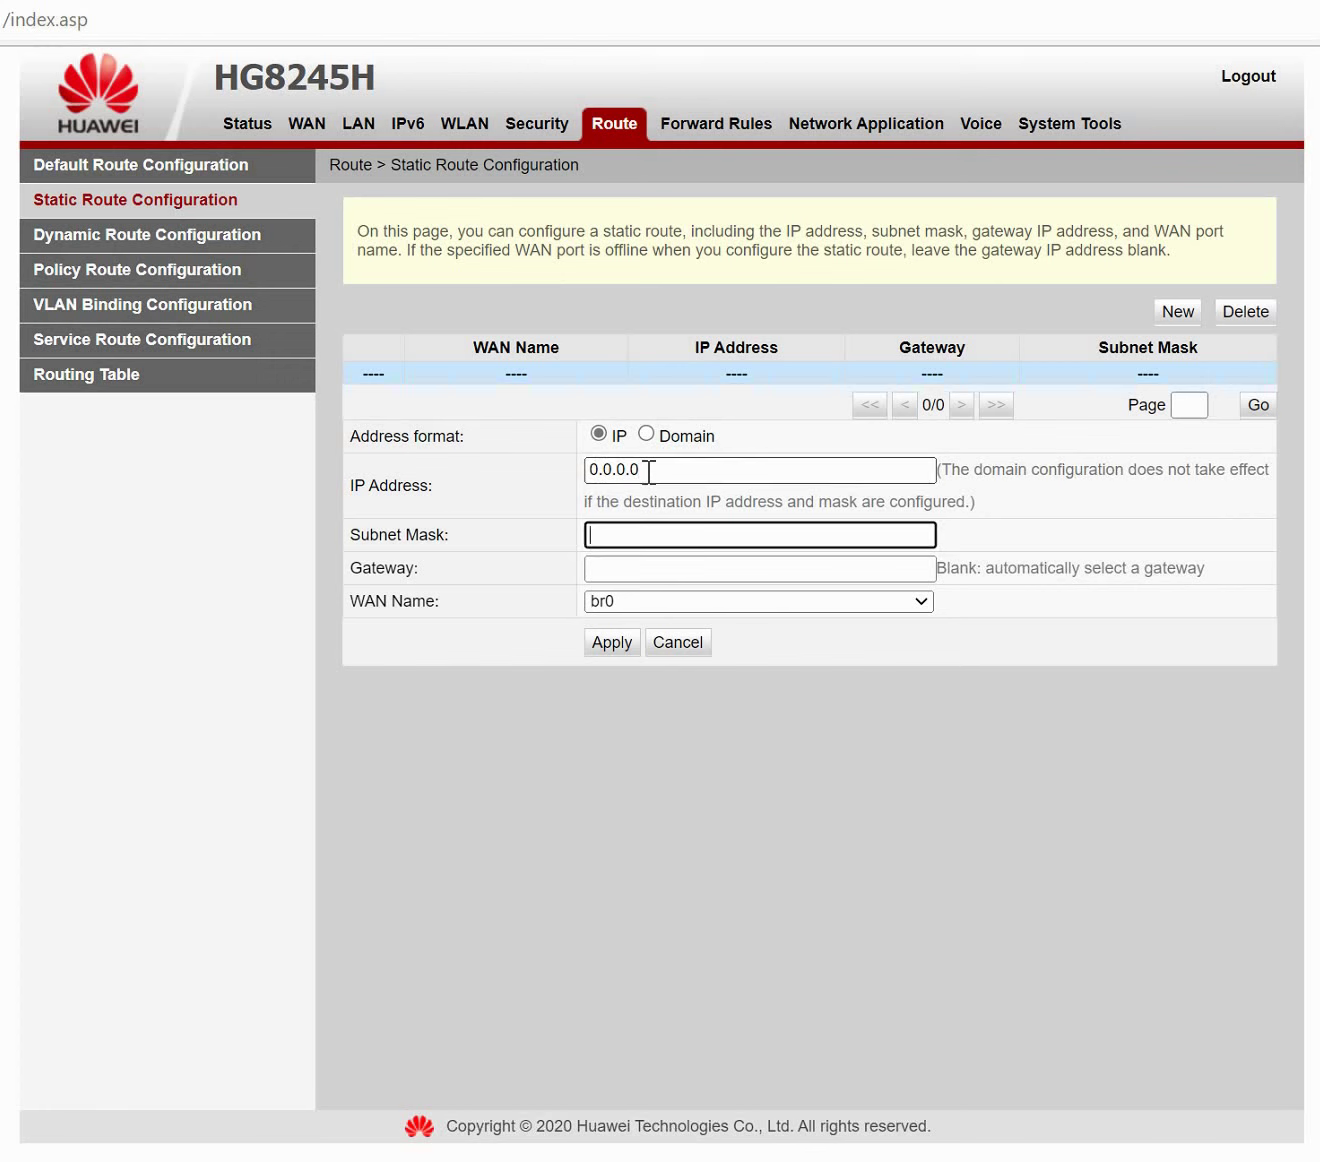
type("255.25.0")
key("BackSpace")
type("5.0.0")
key("Tab")
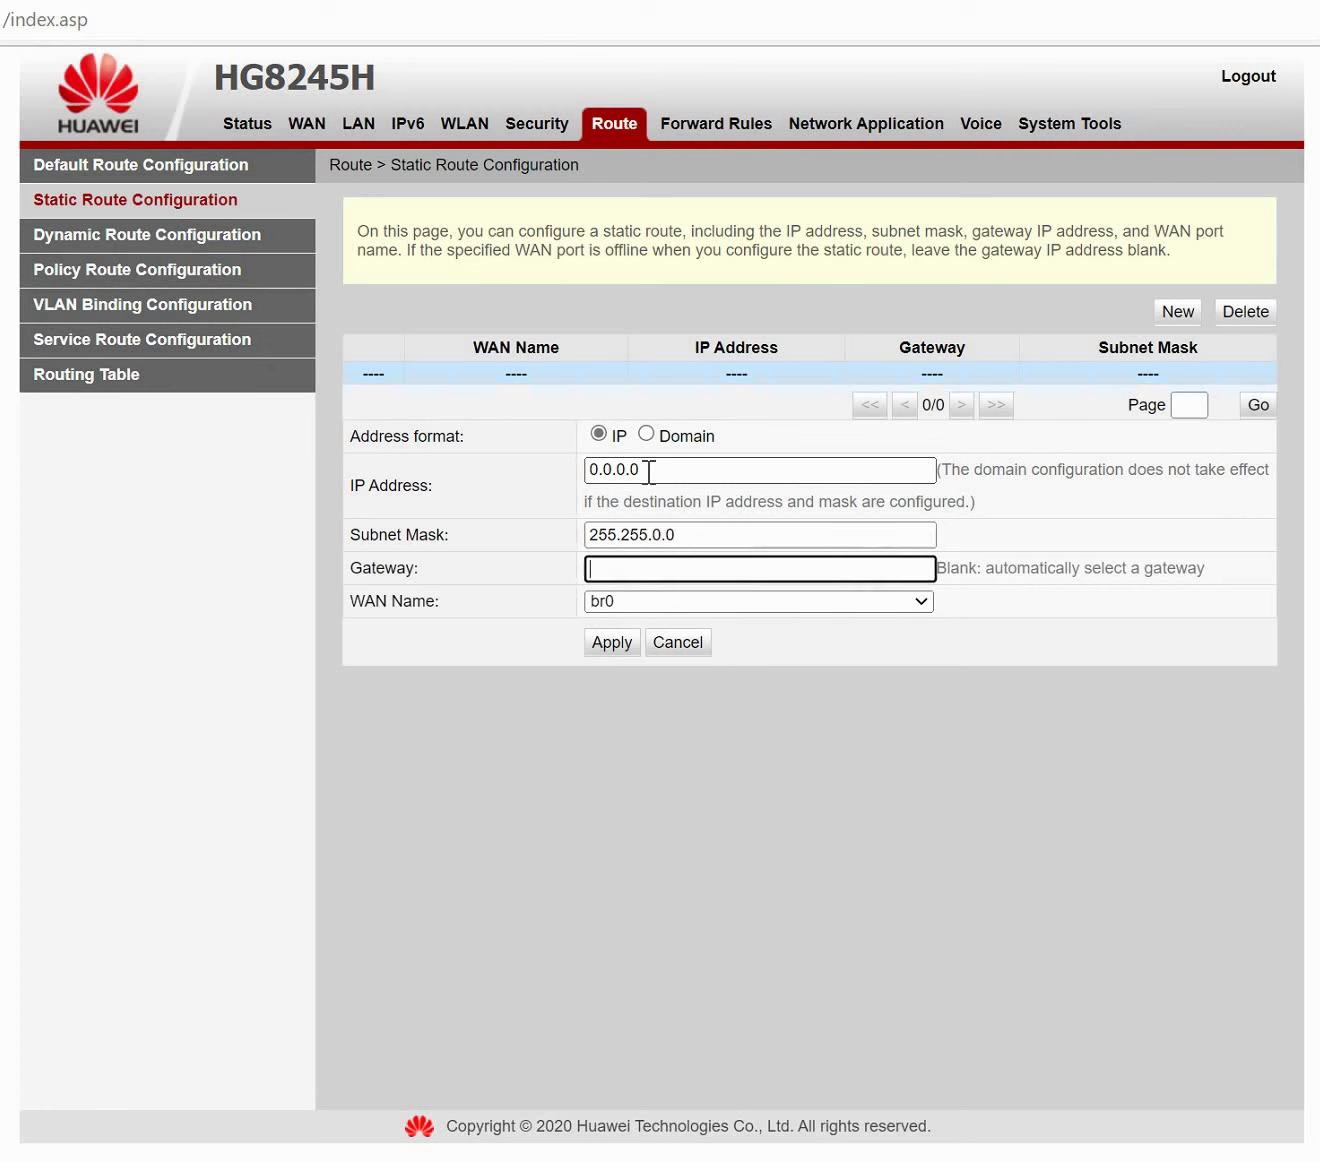
type("10.10.10.1")
left_click(661, 609)
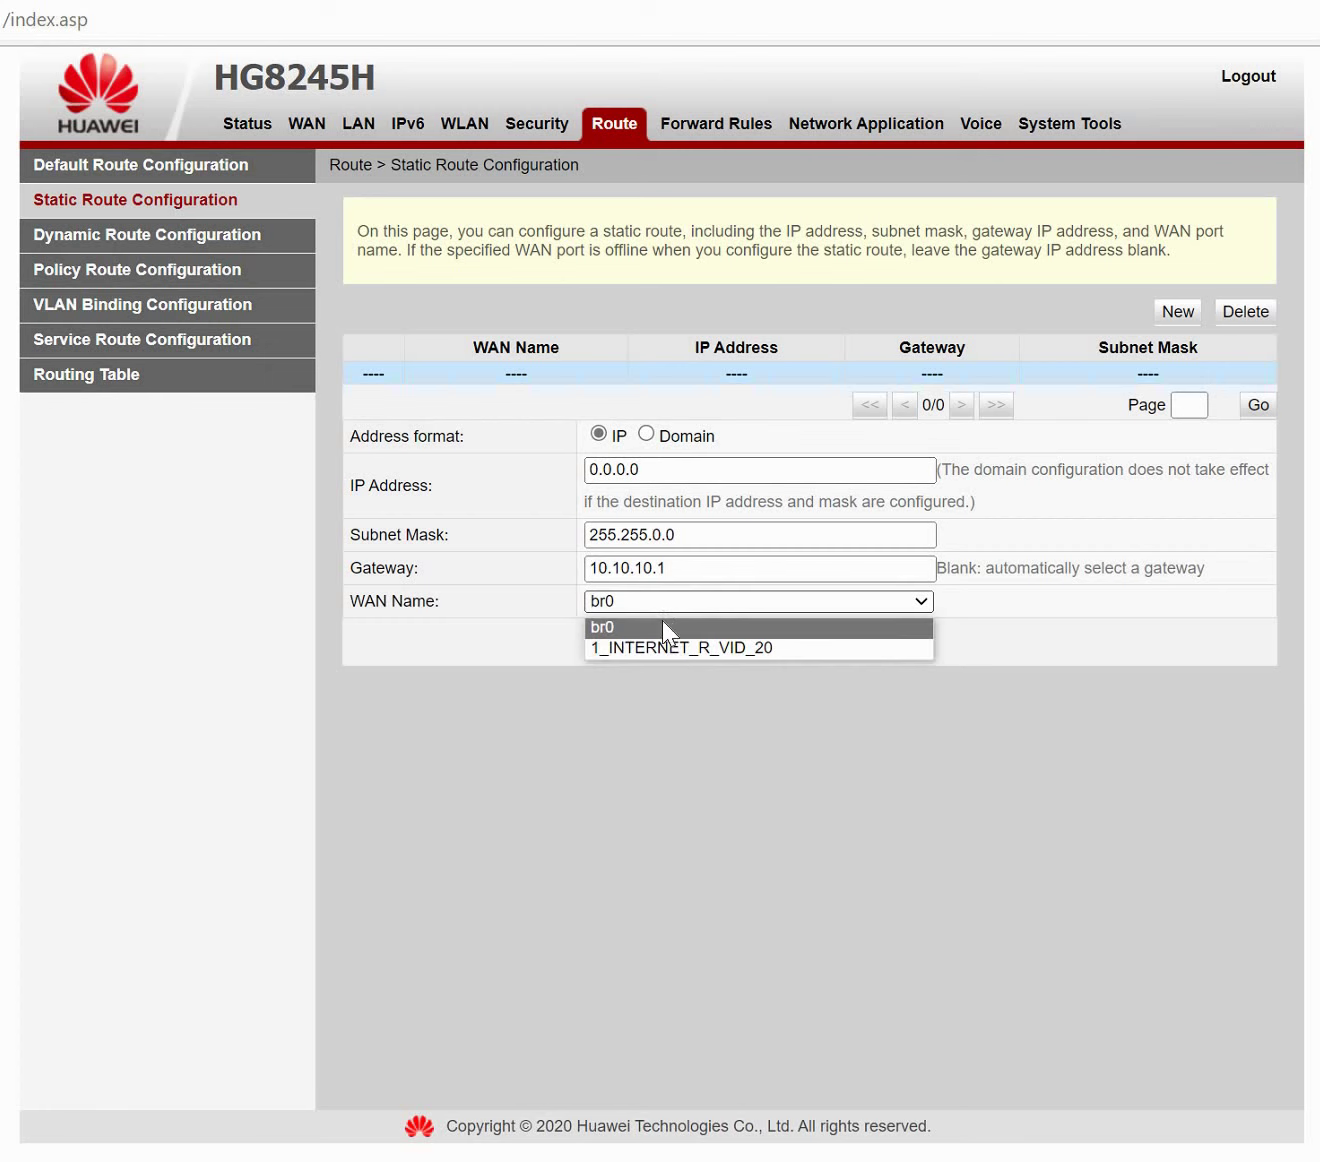
left_click(707, 647)
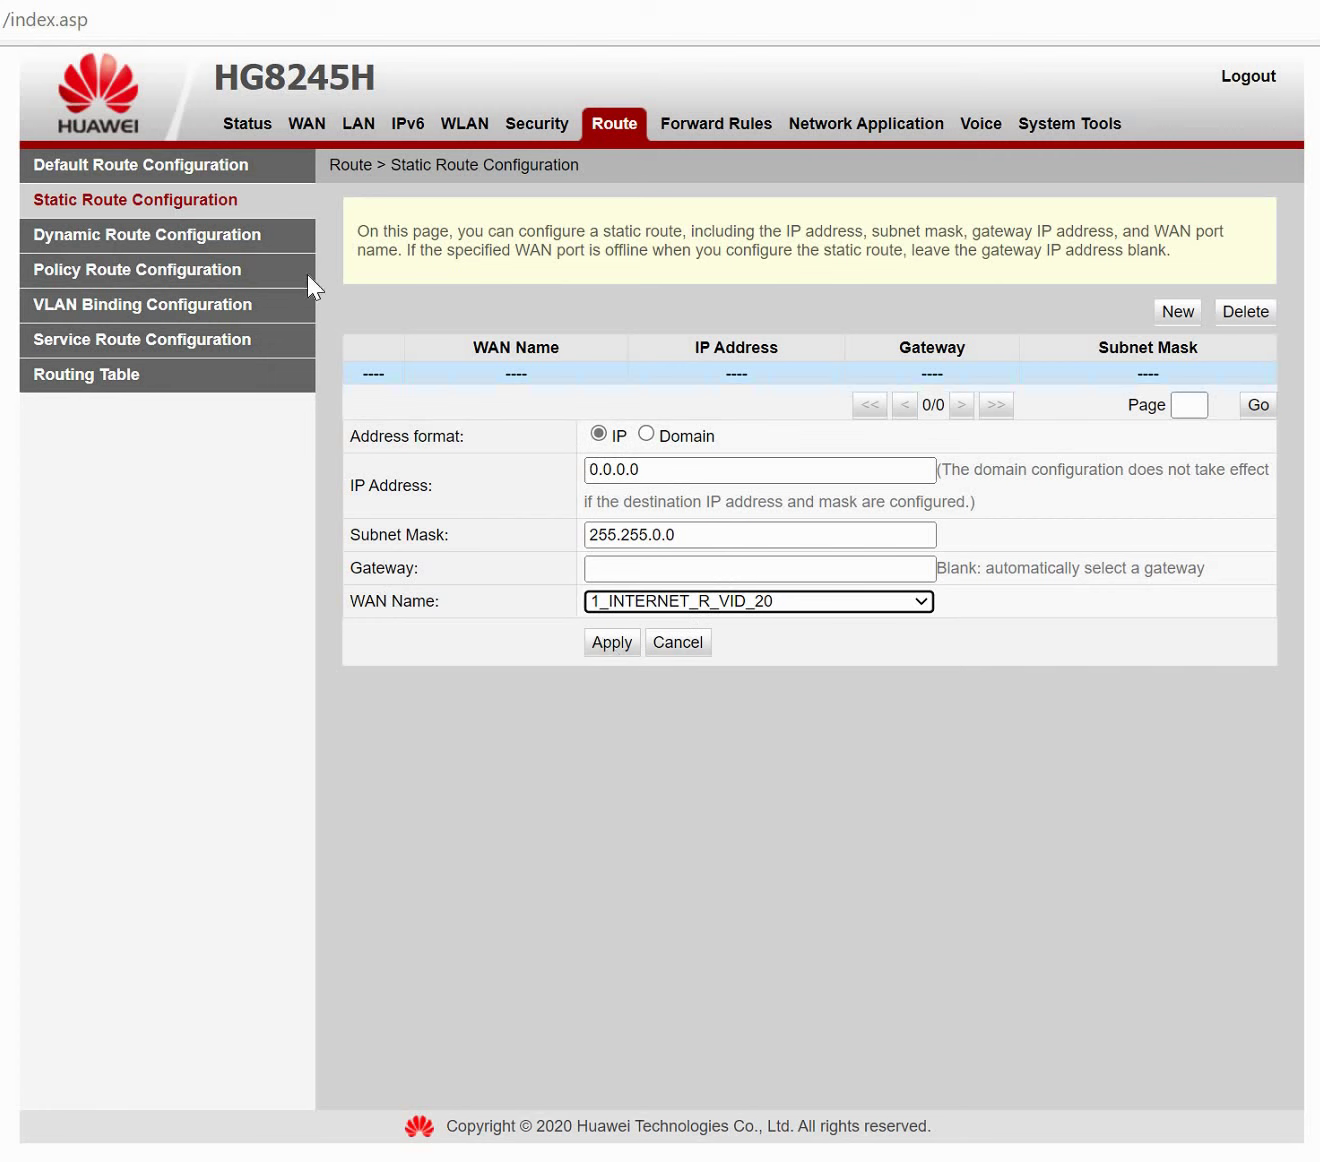
left_click(258, 245)
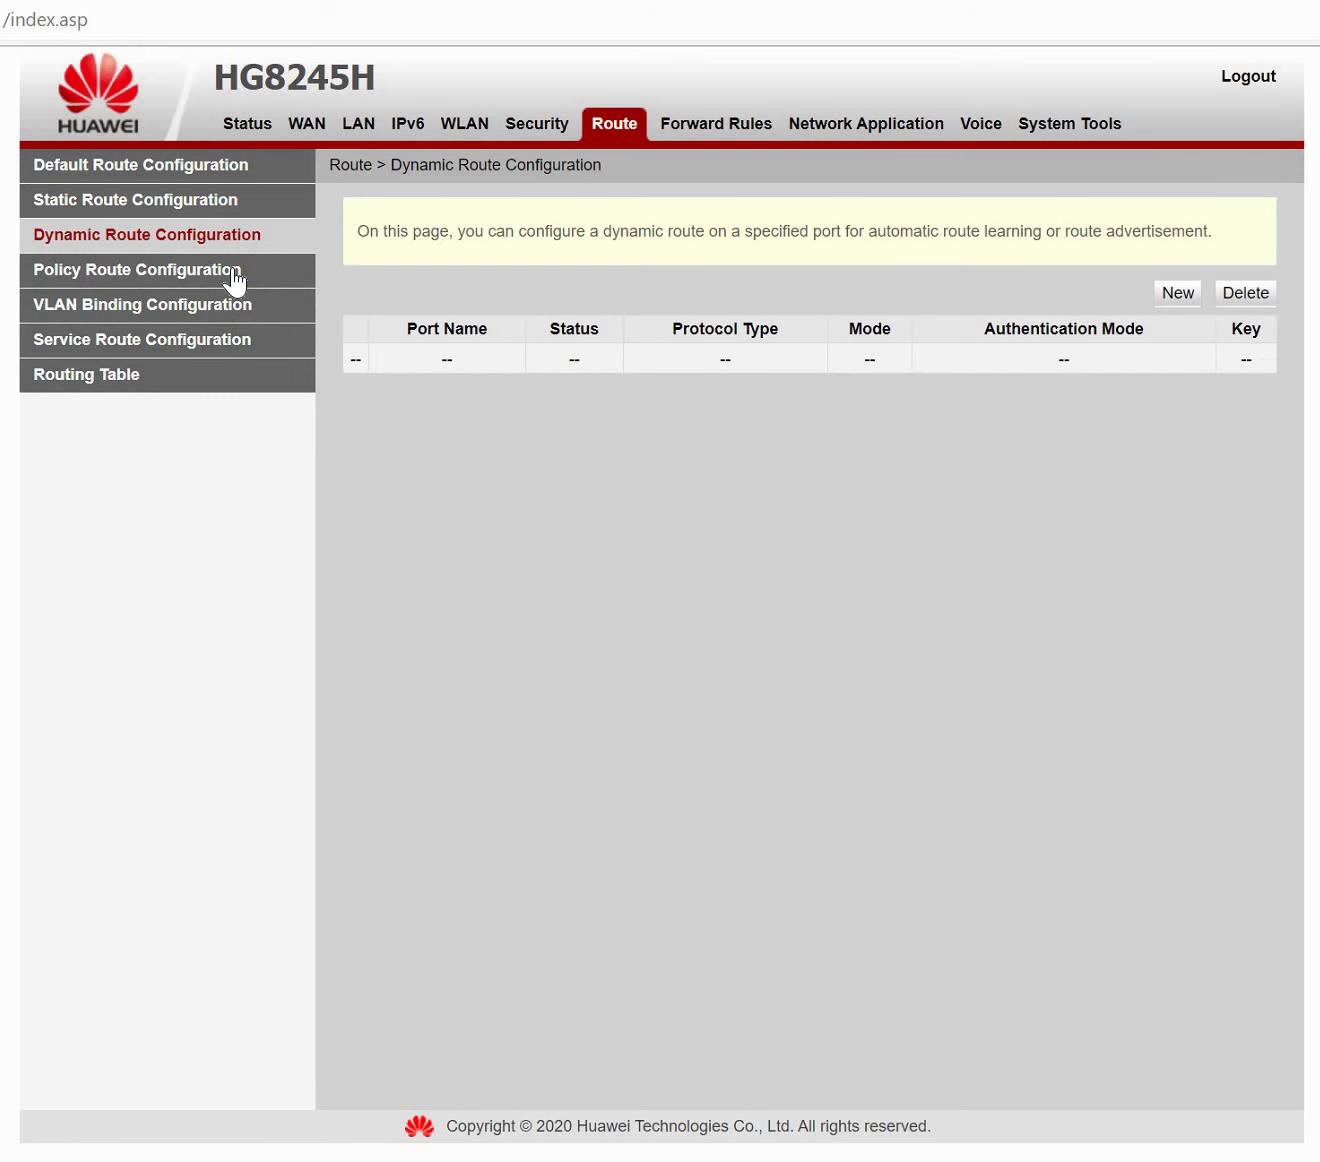
Set LAN1's port mode to VLAN binding under Route > VLAN Binding.
left_click(235, 281)
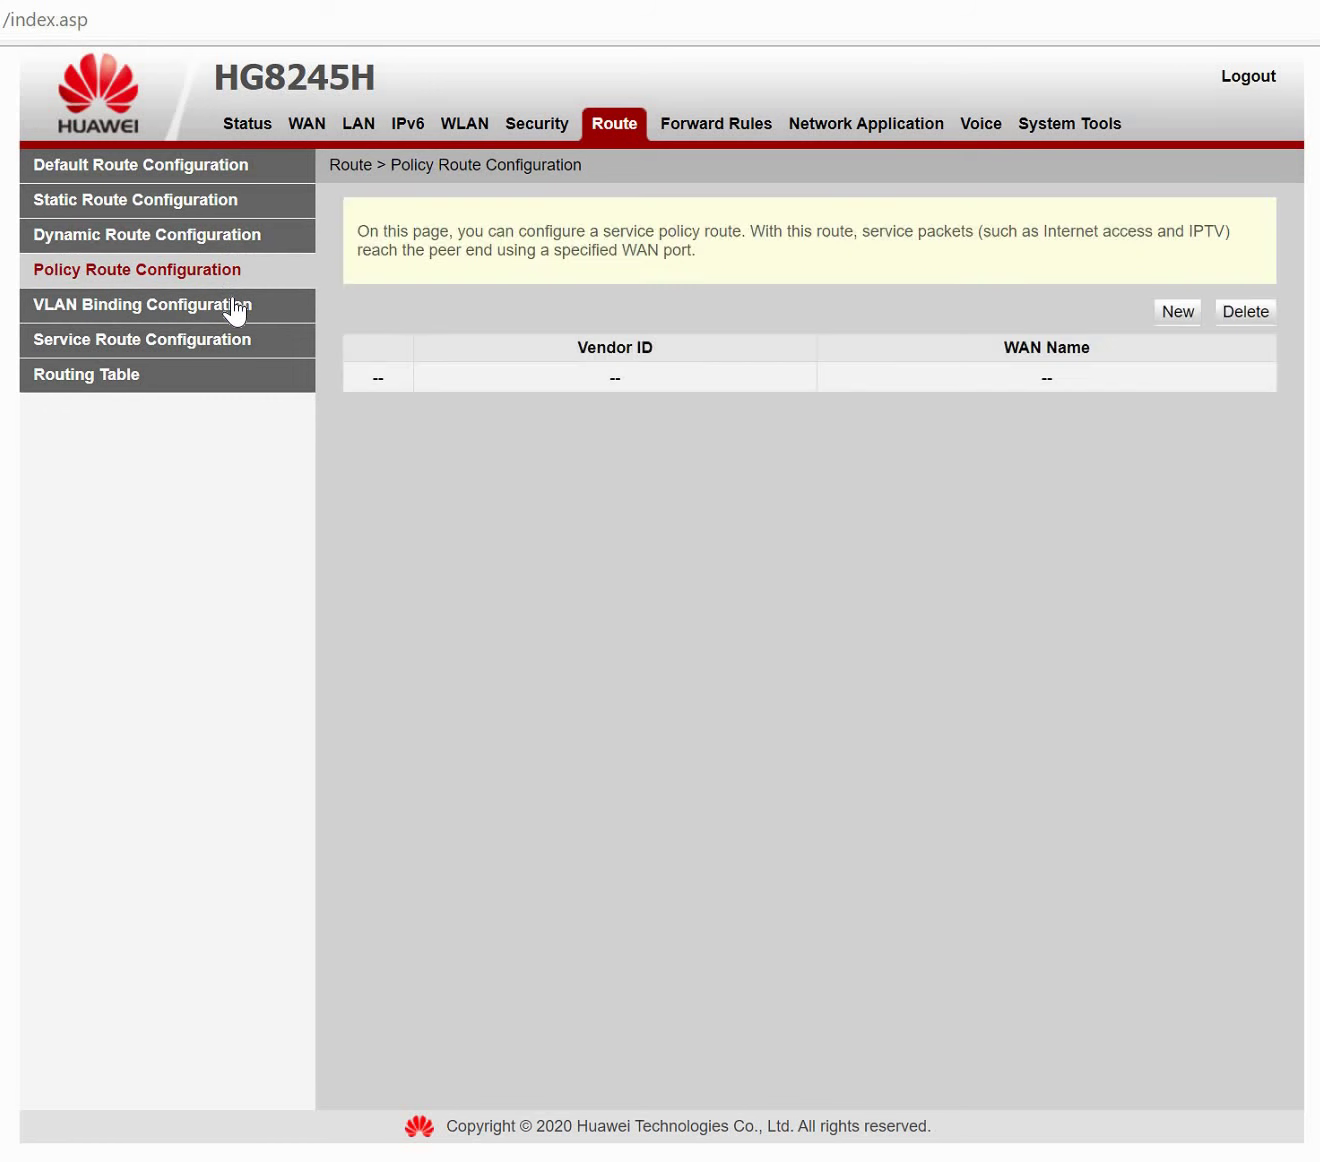
left_click(235, 313)
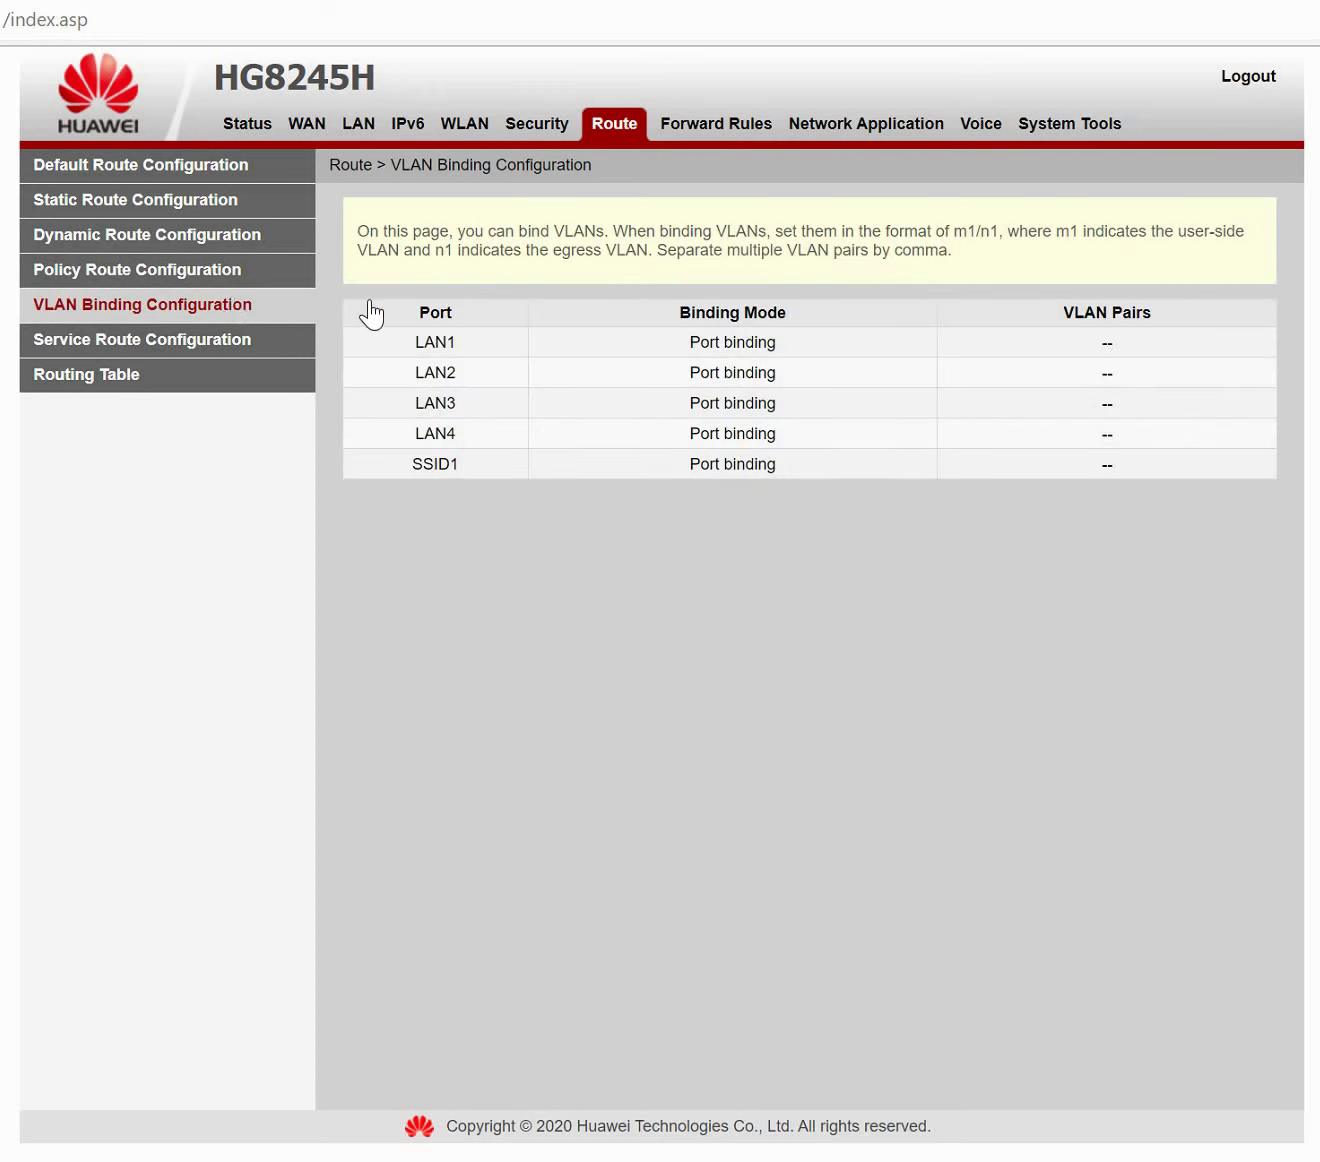
left_click(1031, 336)
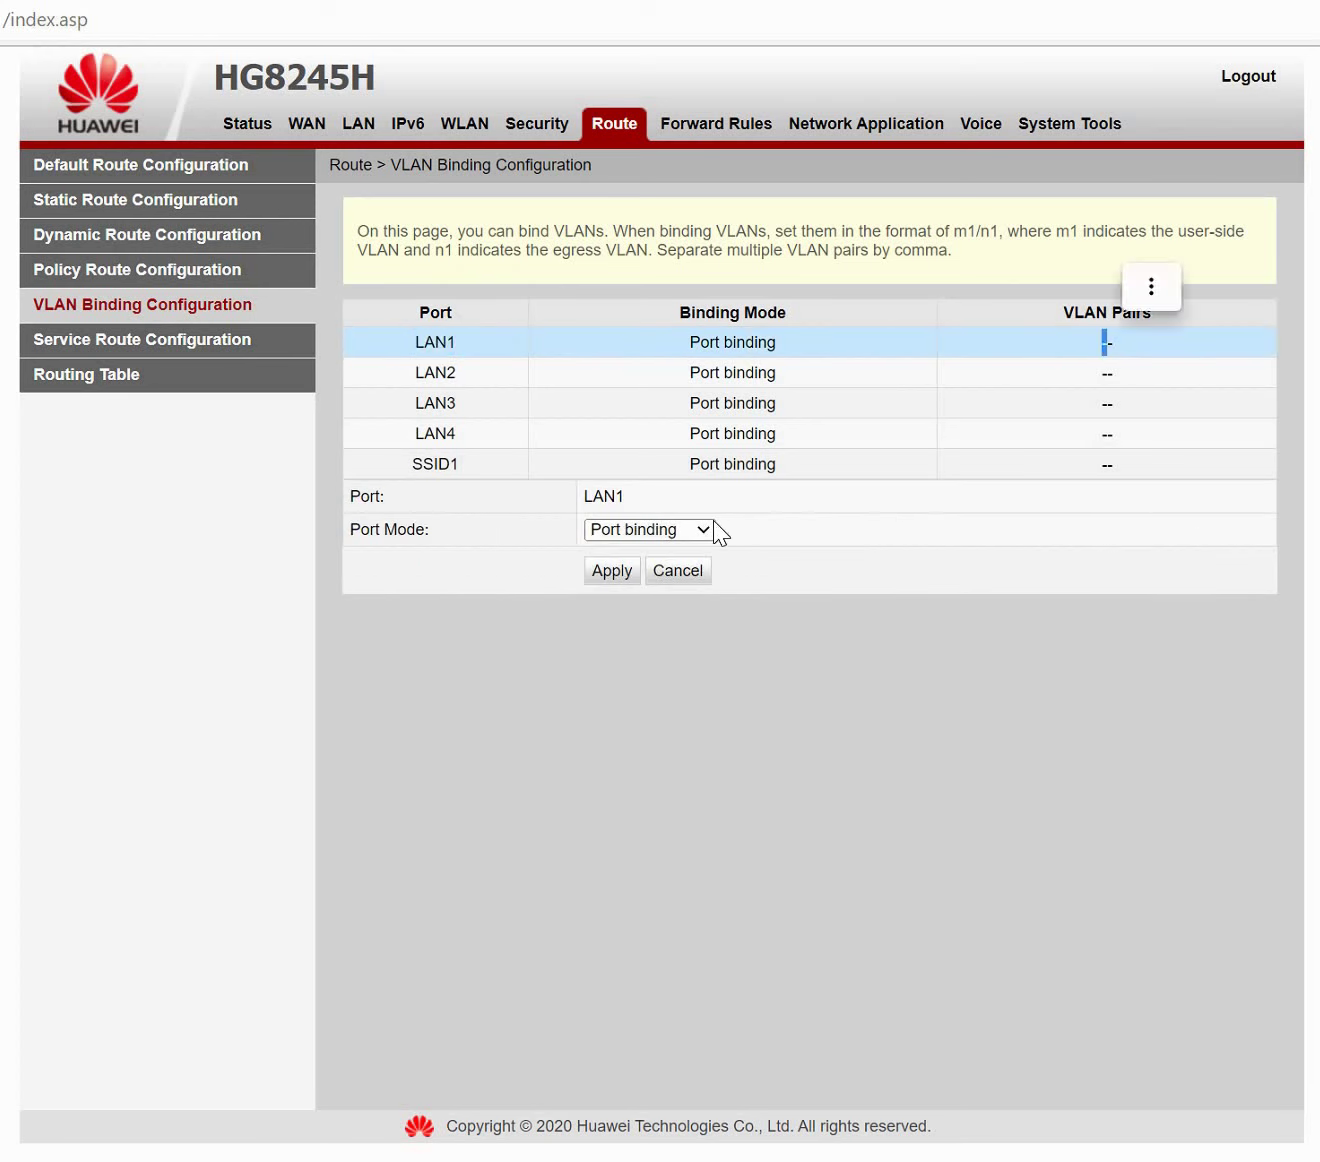
left_click(706, 528)
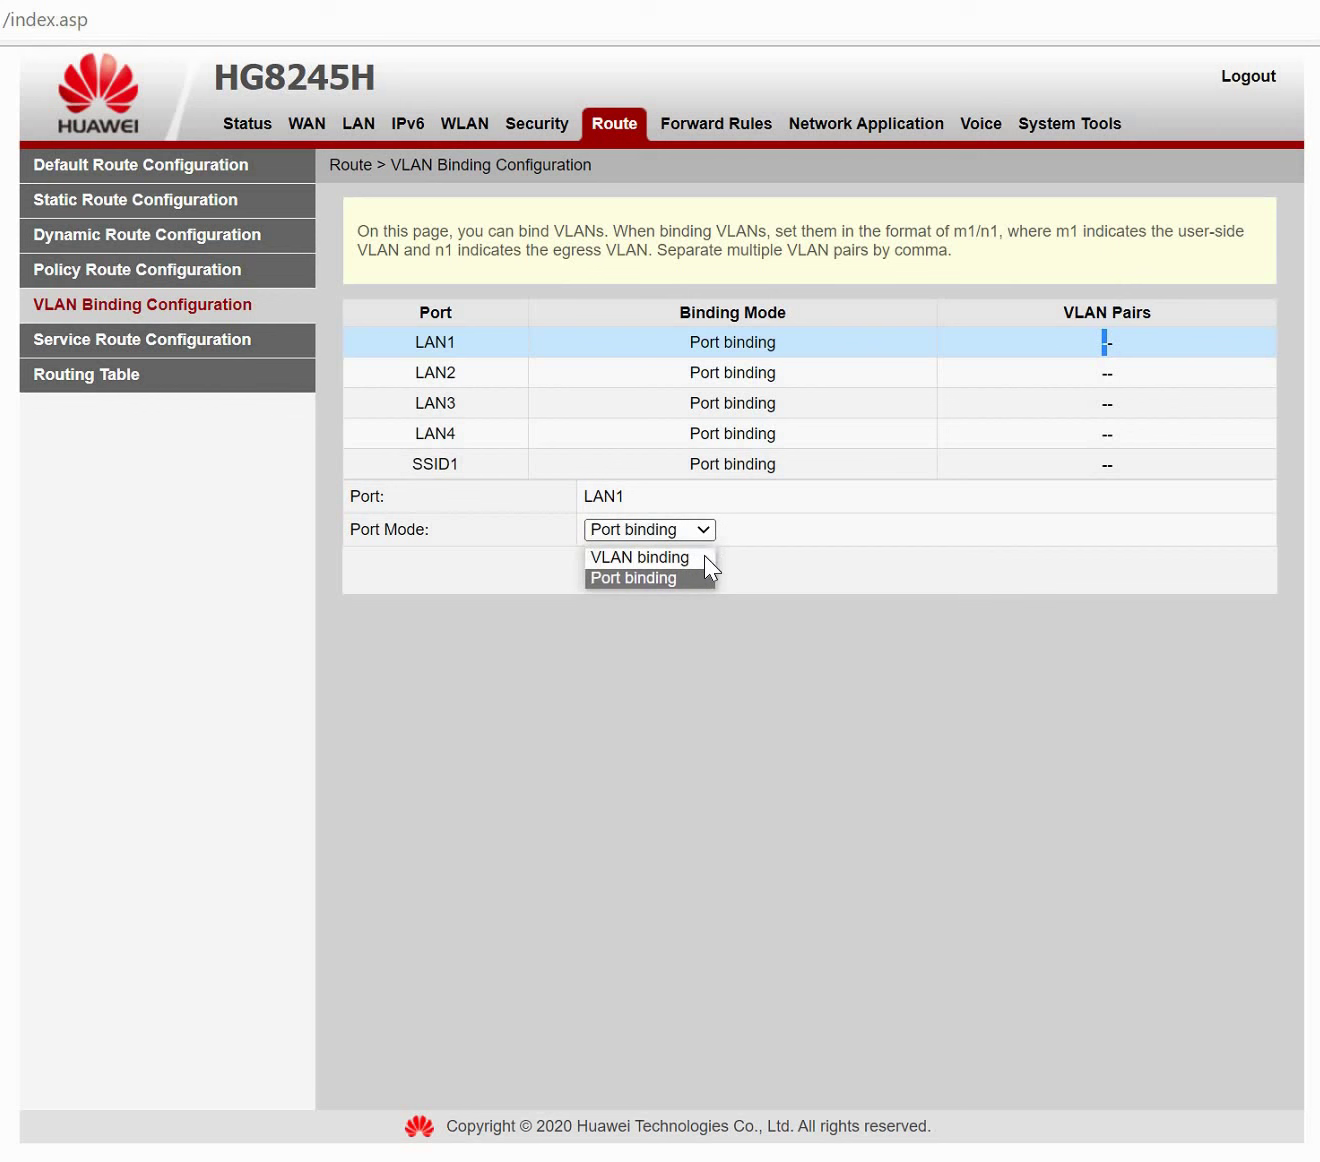
left_click(698, 557)
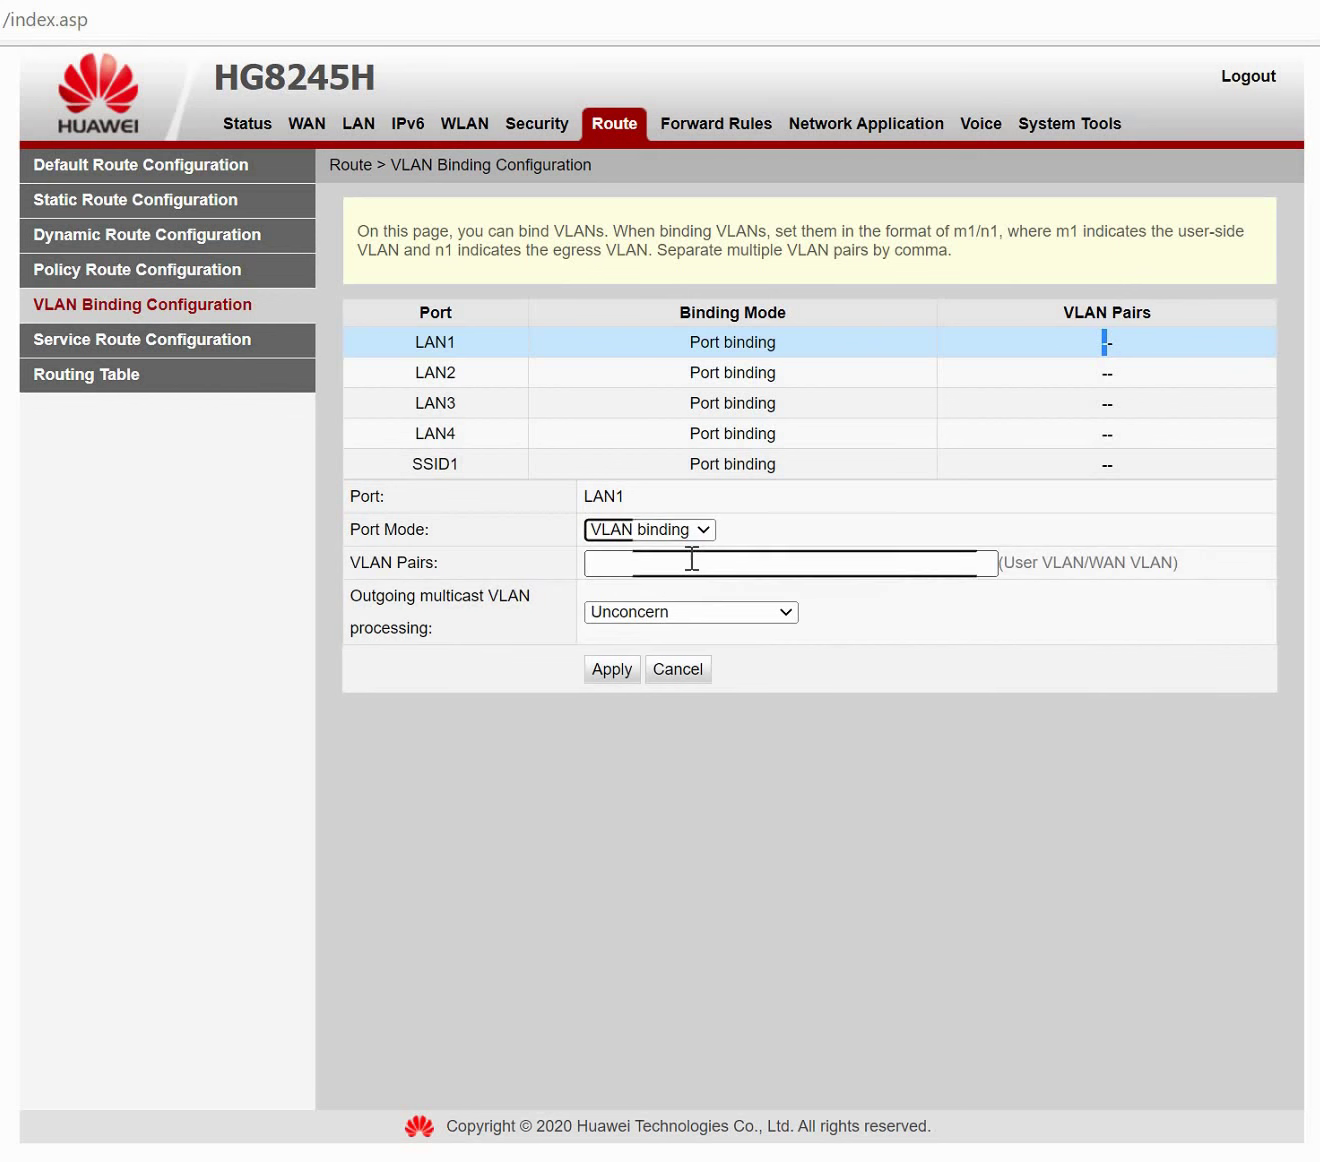
Submit VLAN 20 for LAN1, dismiss the invalid-format error, and open the Routing Table.
left_click(691, 559)
type("20")
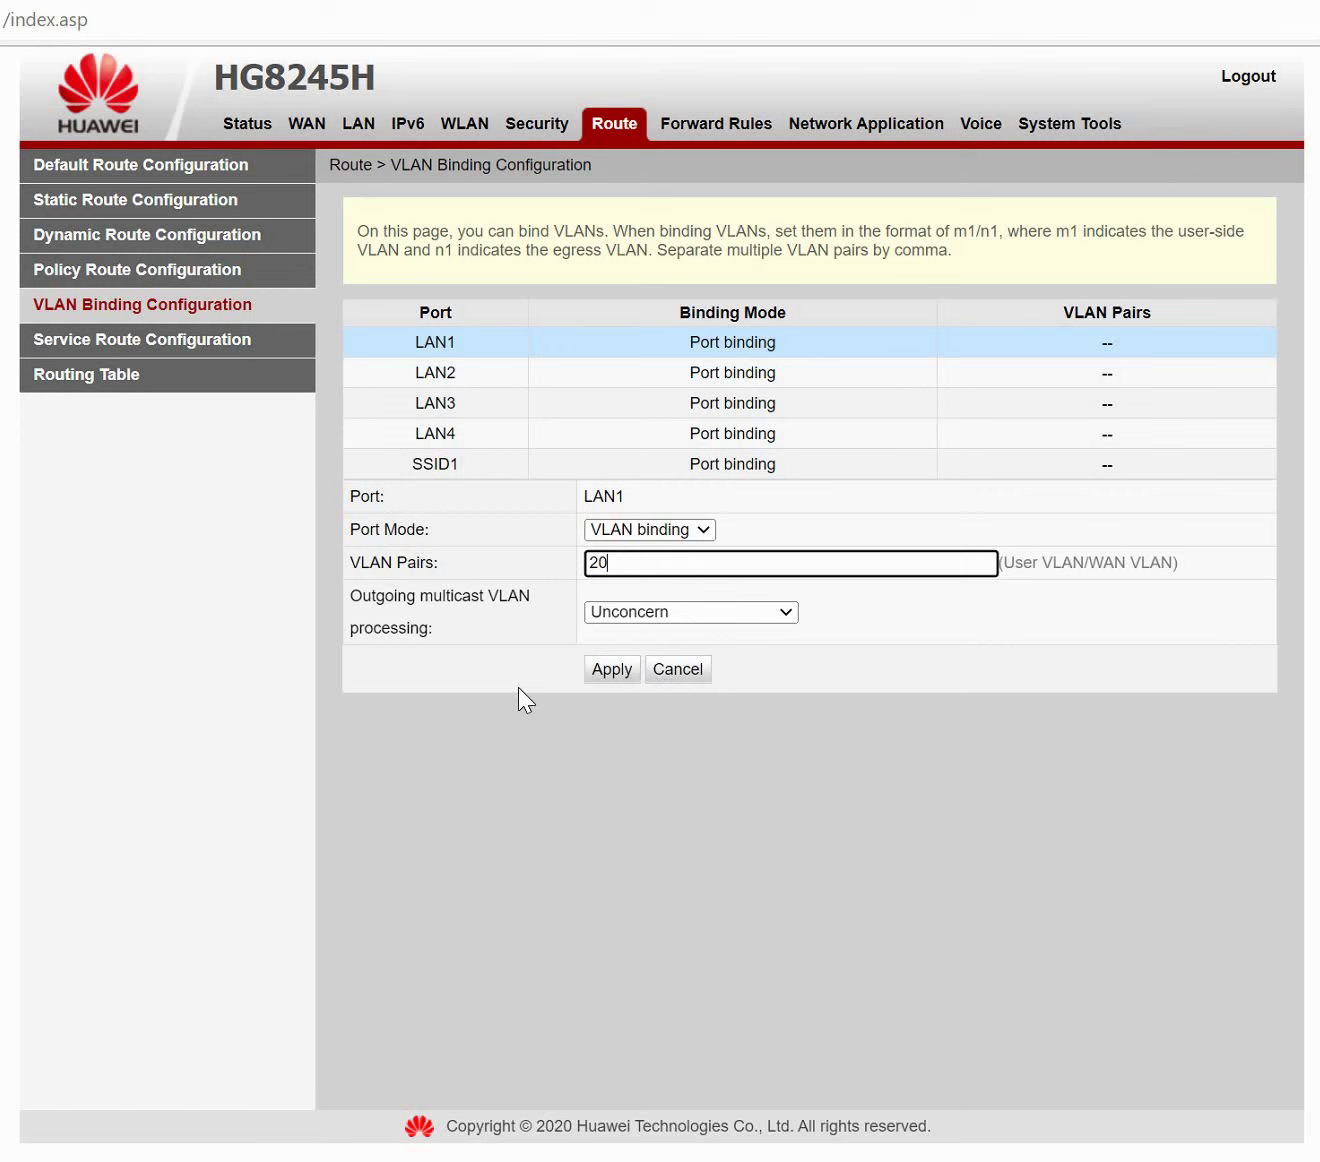
key("Return")
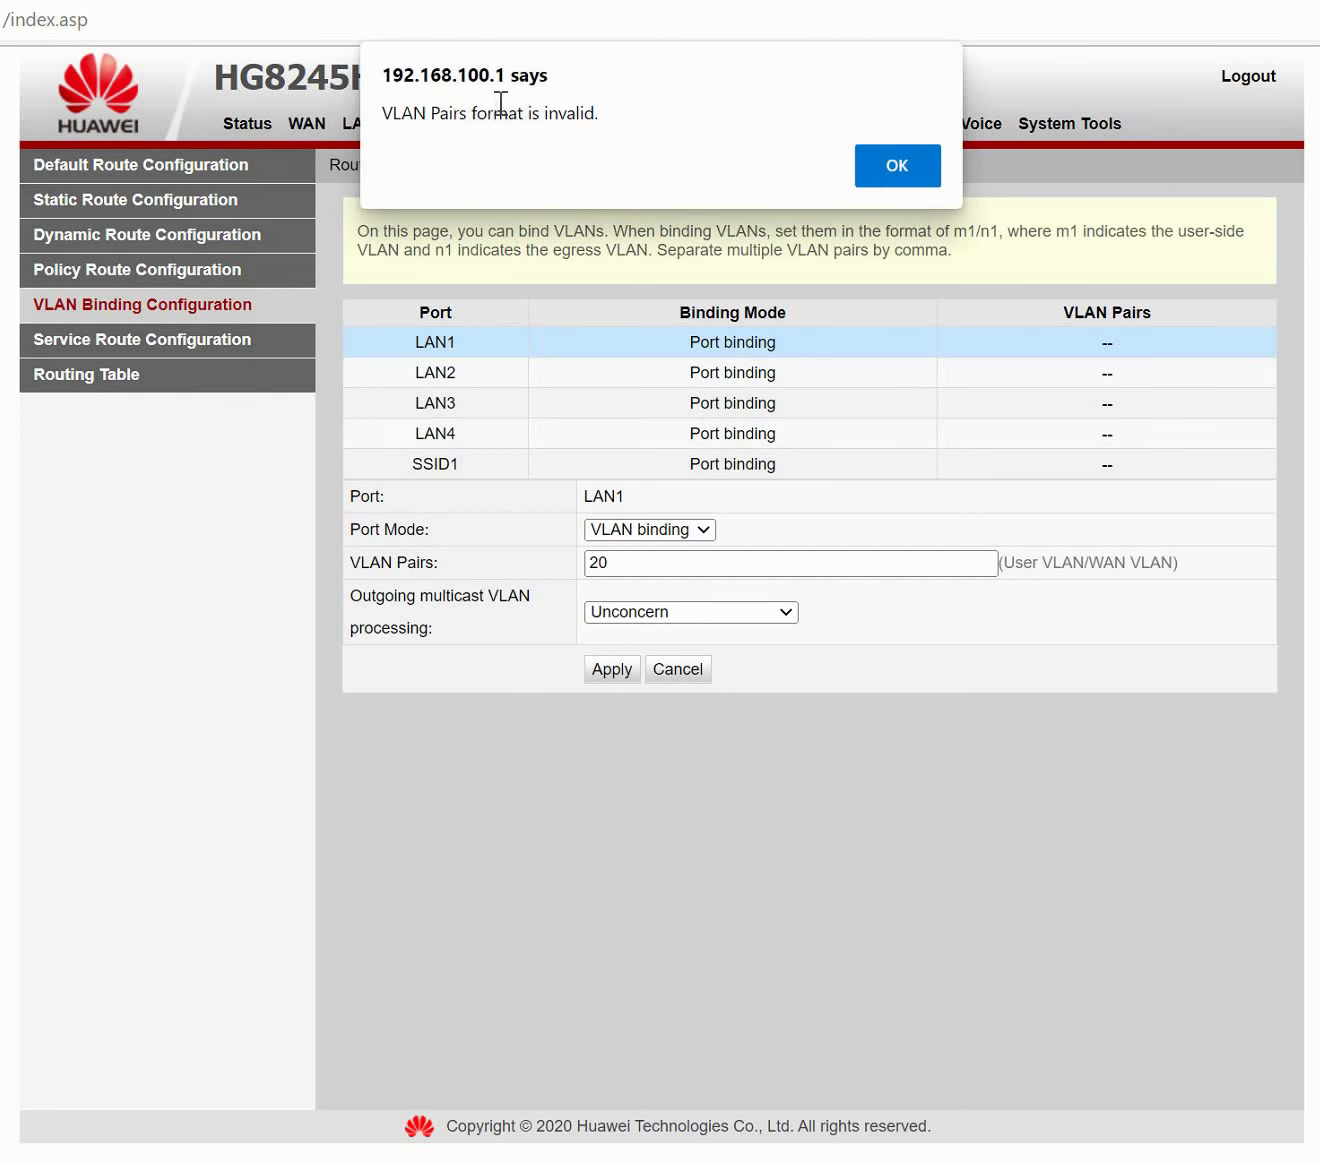
triple_click(831, 123)
left_click(878, 152)
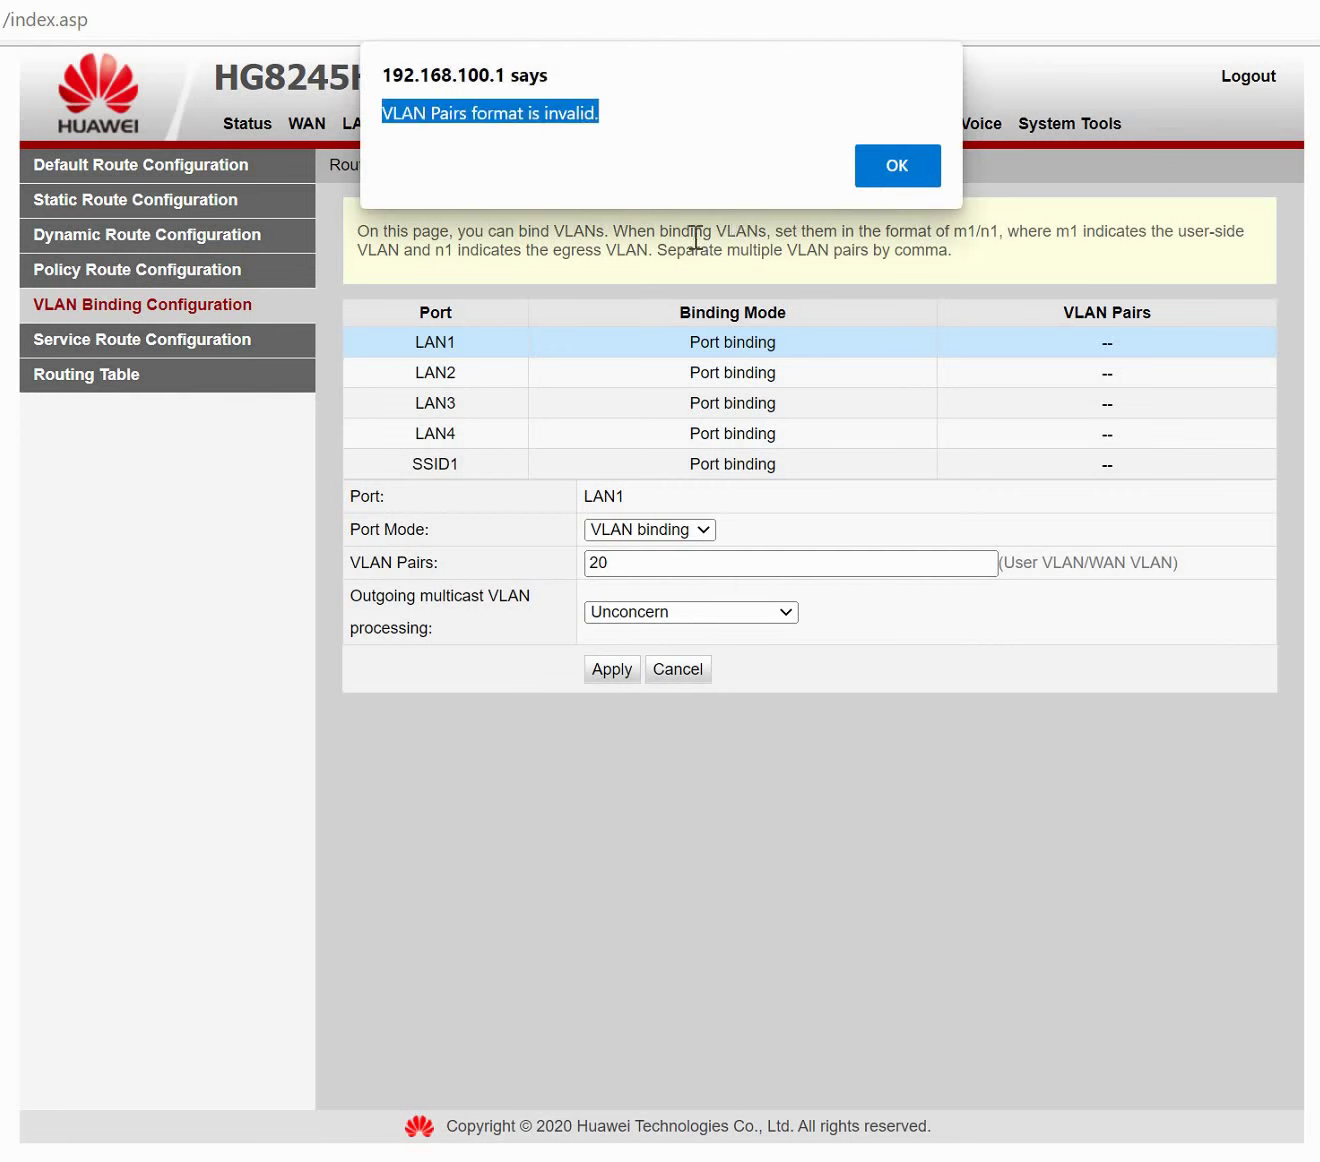
left_click(199, 346)
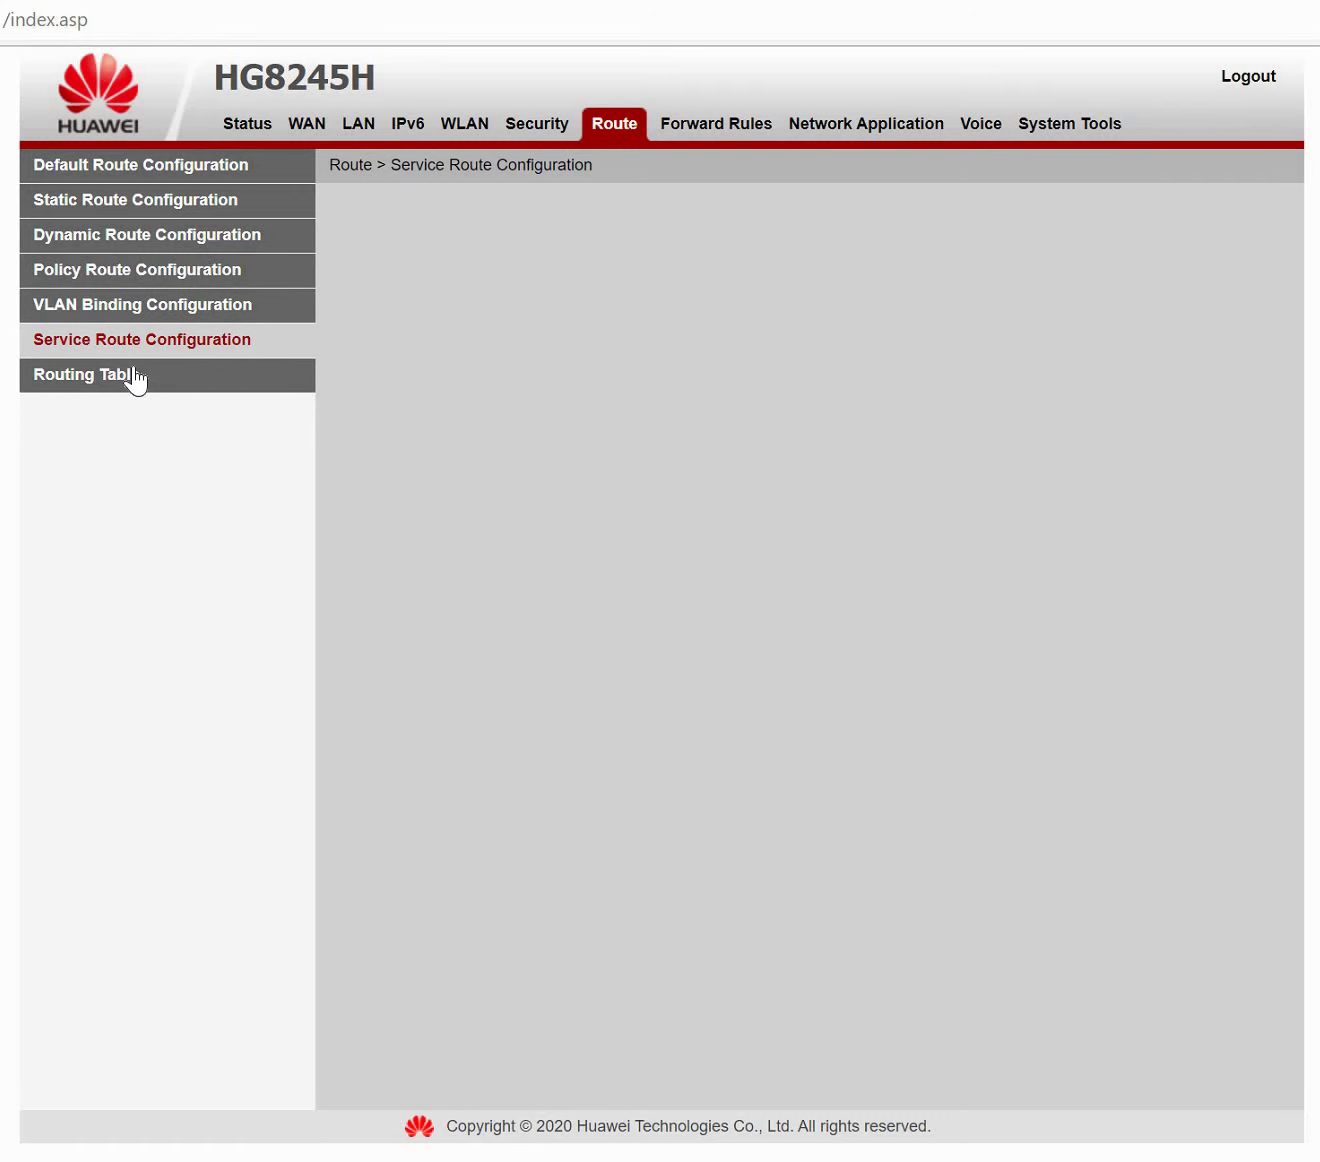
left_click(136, 378)
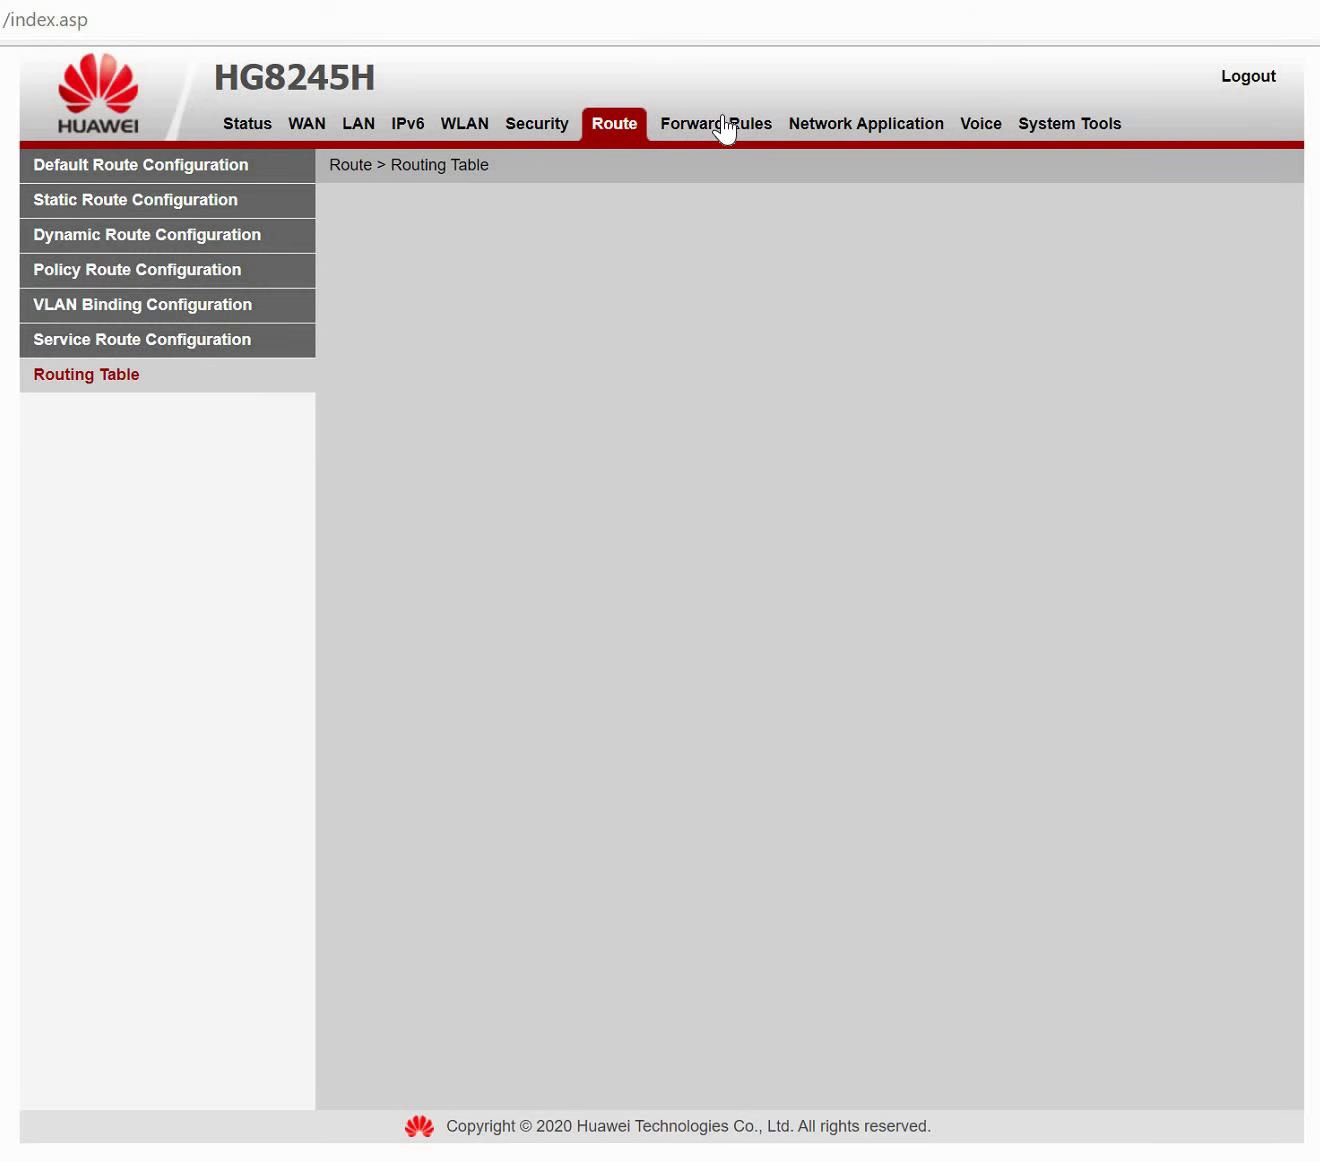
Create a new DMZ entry with Enable DMZ ticked.
left_click(726, 128)
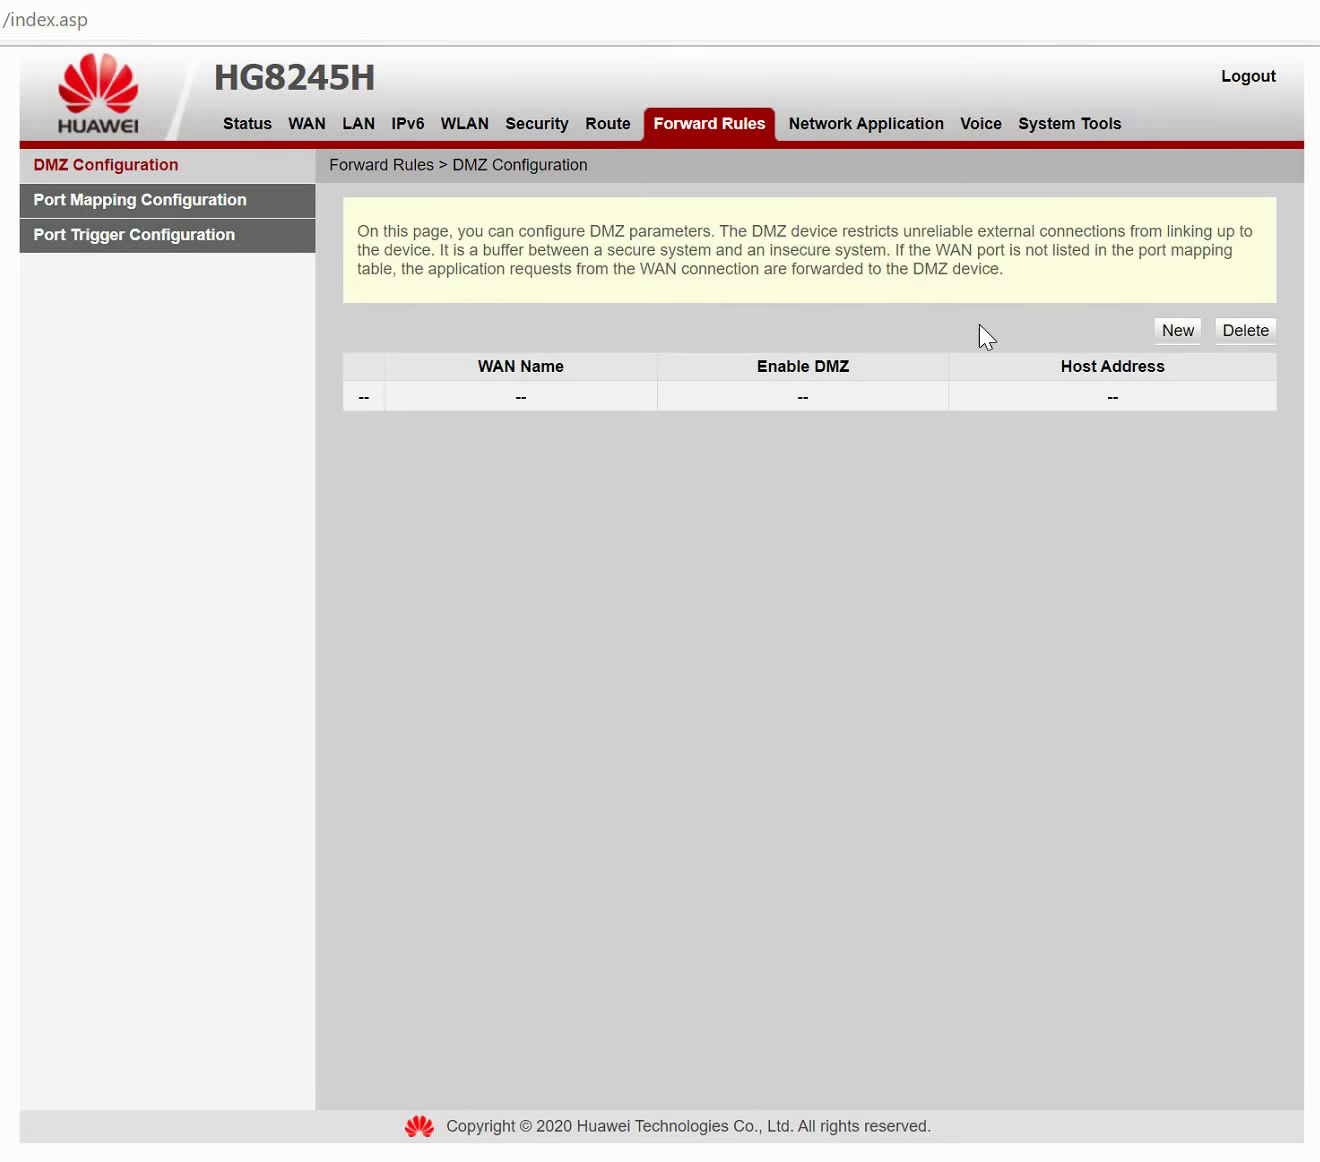
left_click(1167, 331)
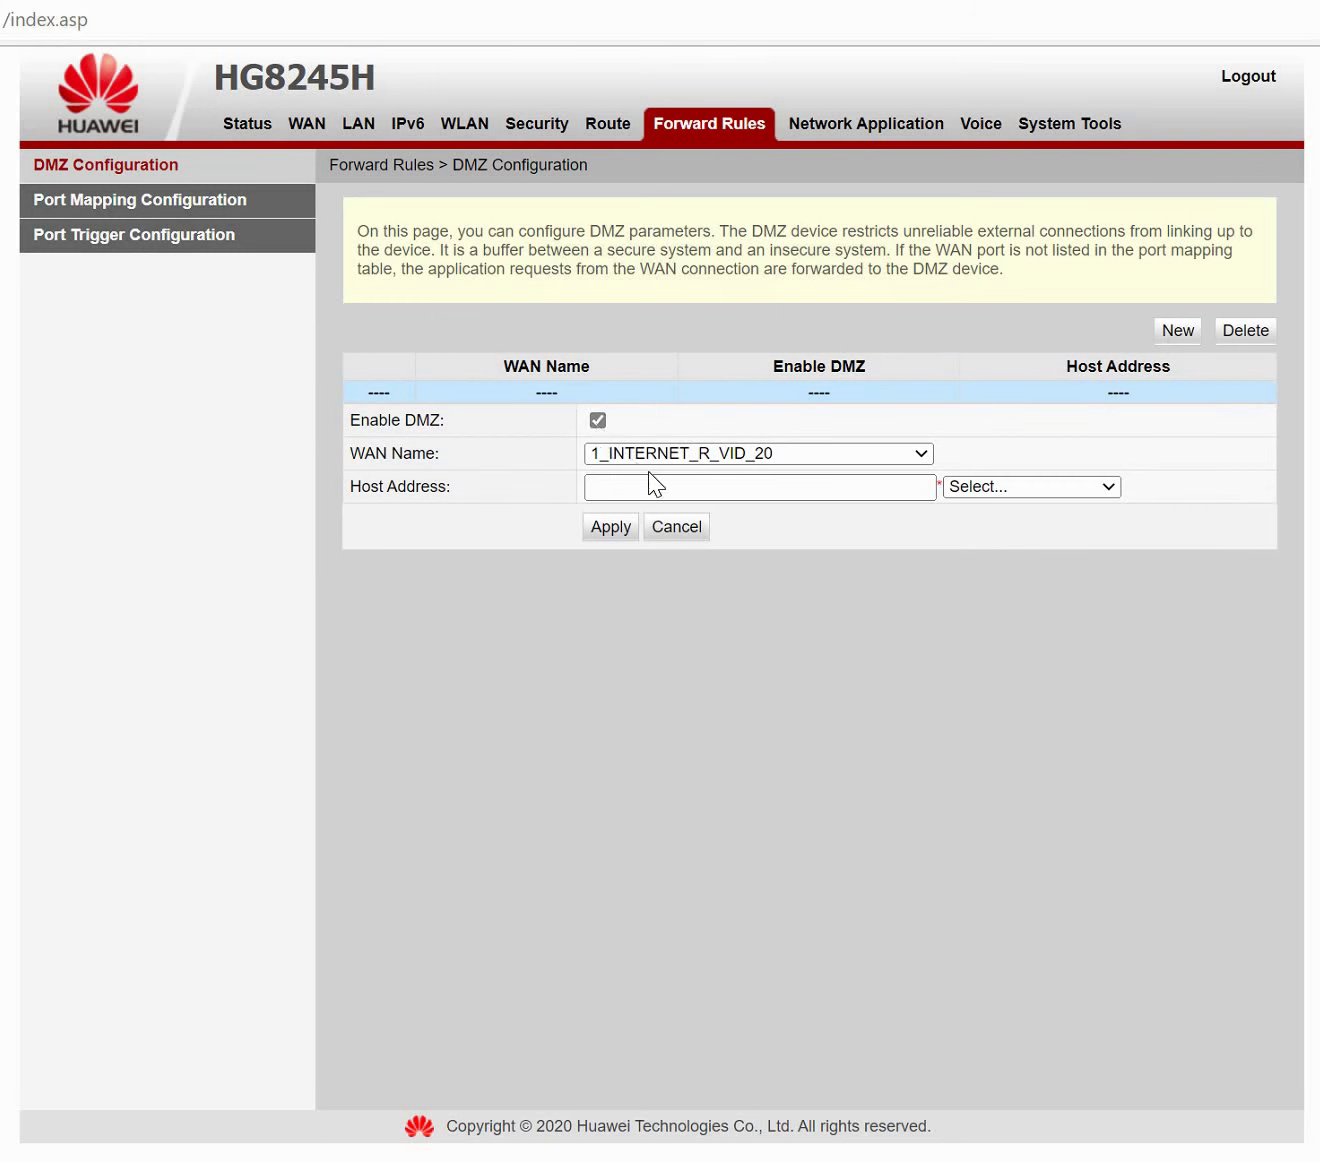
left_click(597, 420)
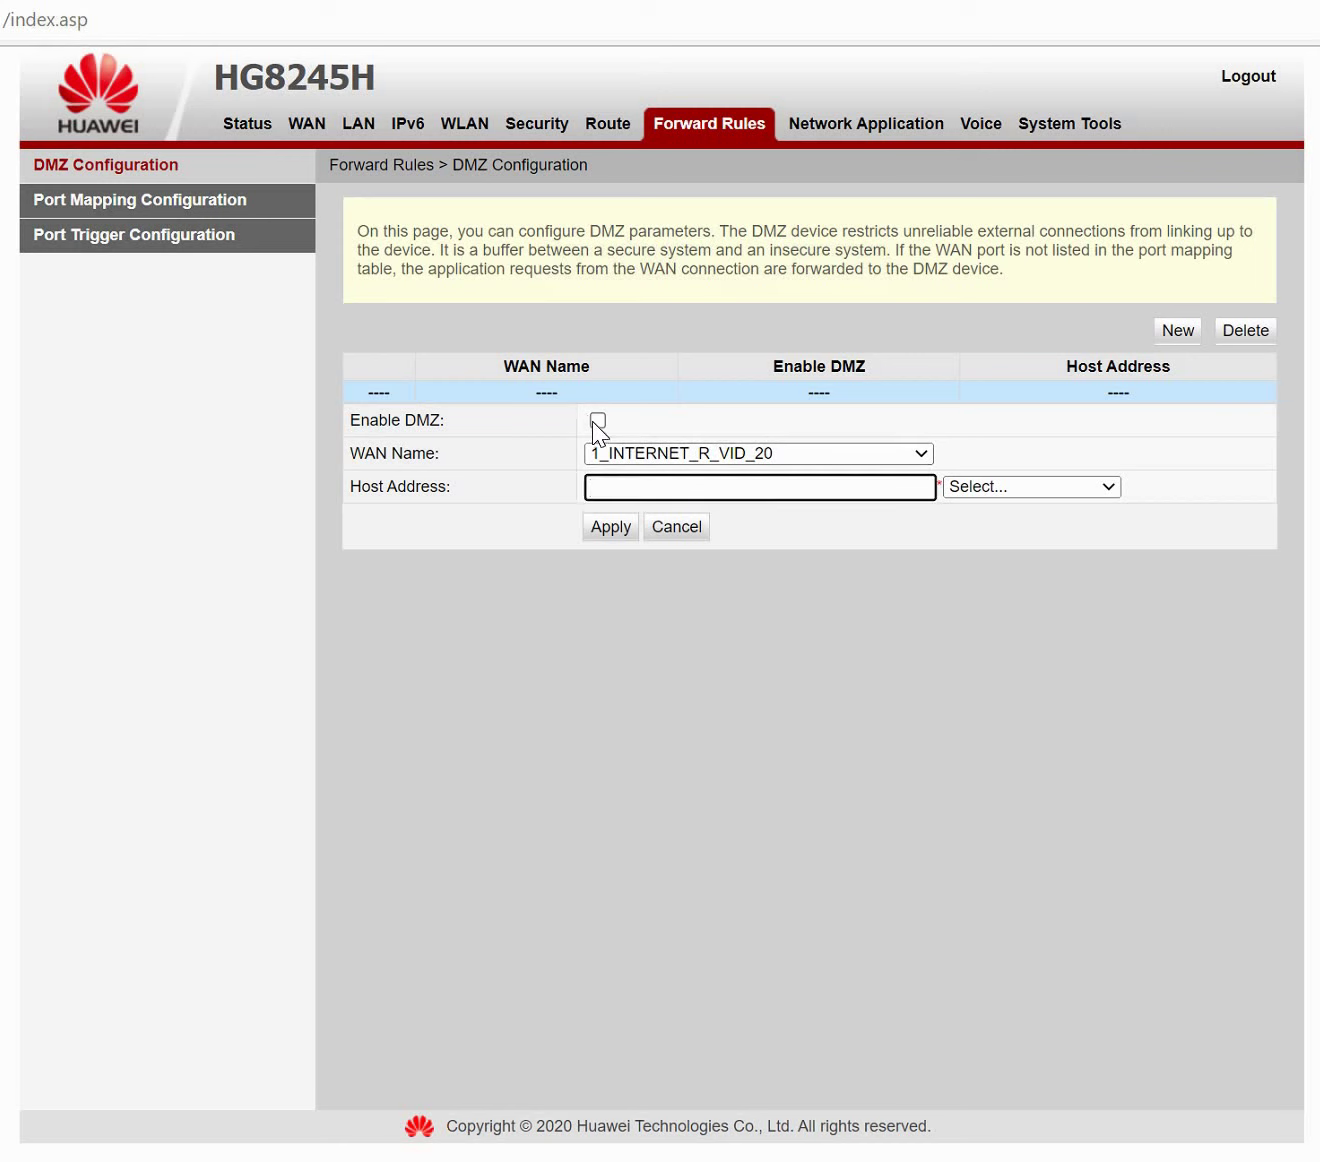
left_click(598, 421)
Set DMZ host 192.168.100.12 by choosing the listed LAN device, then move to Port Mapping.
left_click(649, 482)
left_click(649, 483)
type("192.168.100.4")
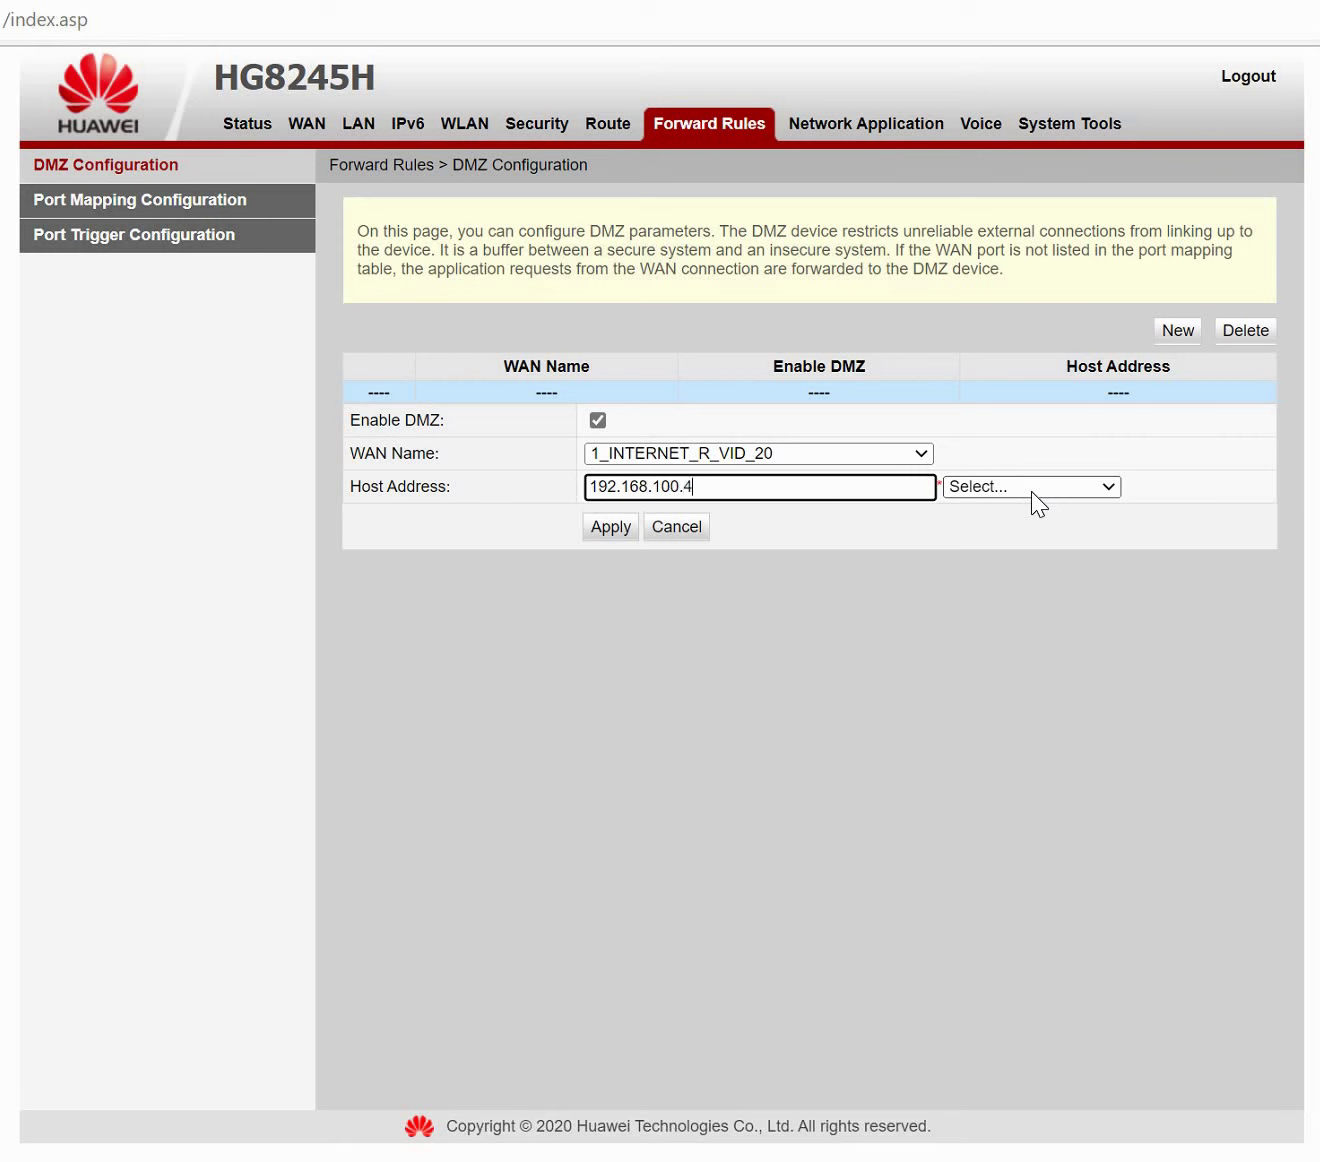
left_click(1031, 486)
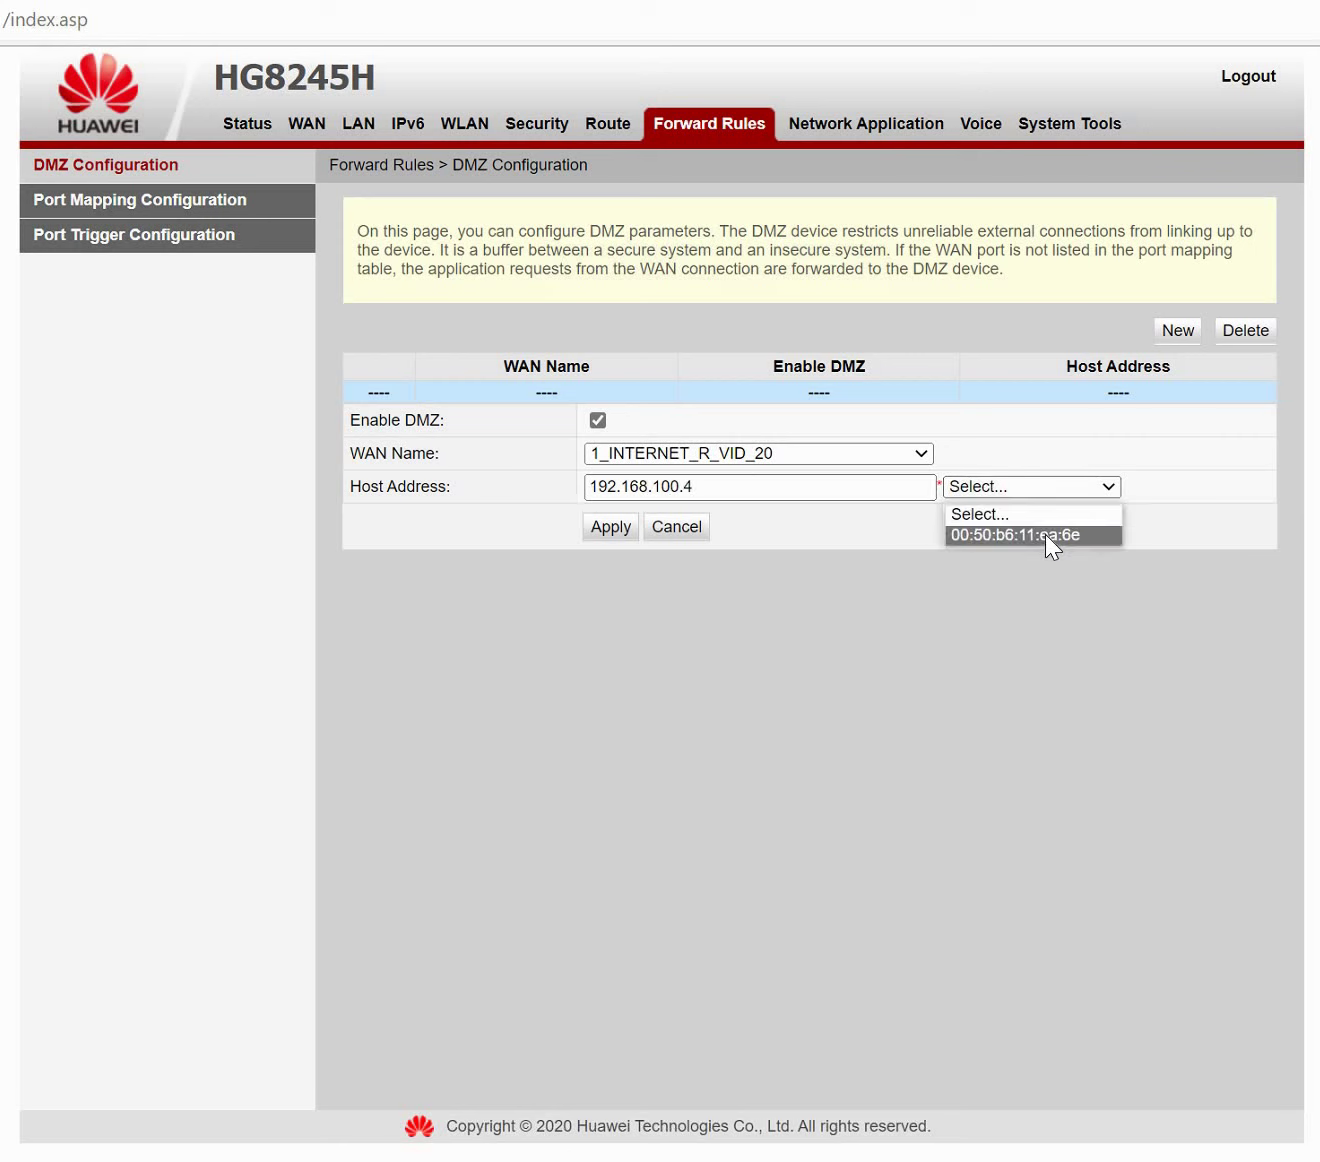
left_click(1045, 535)
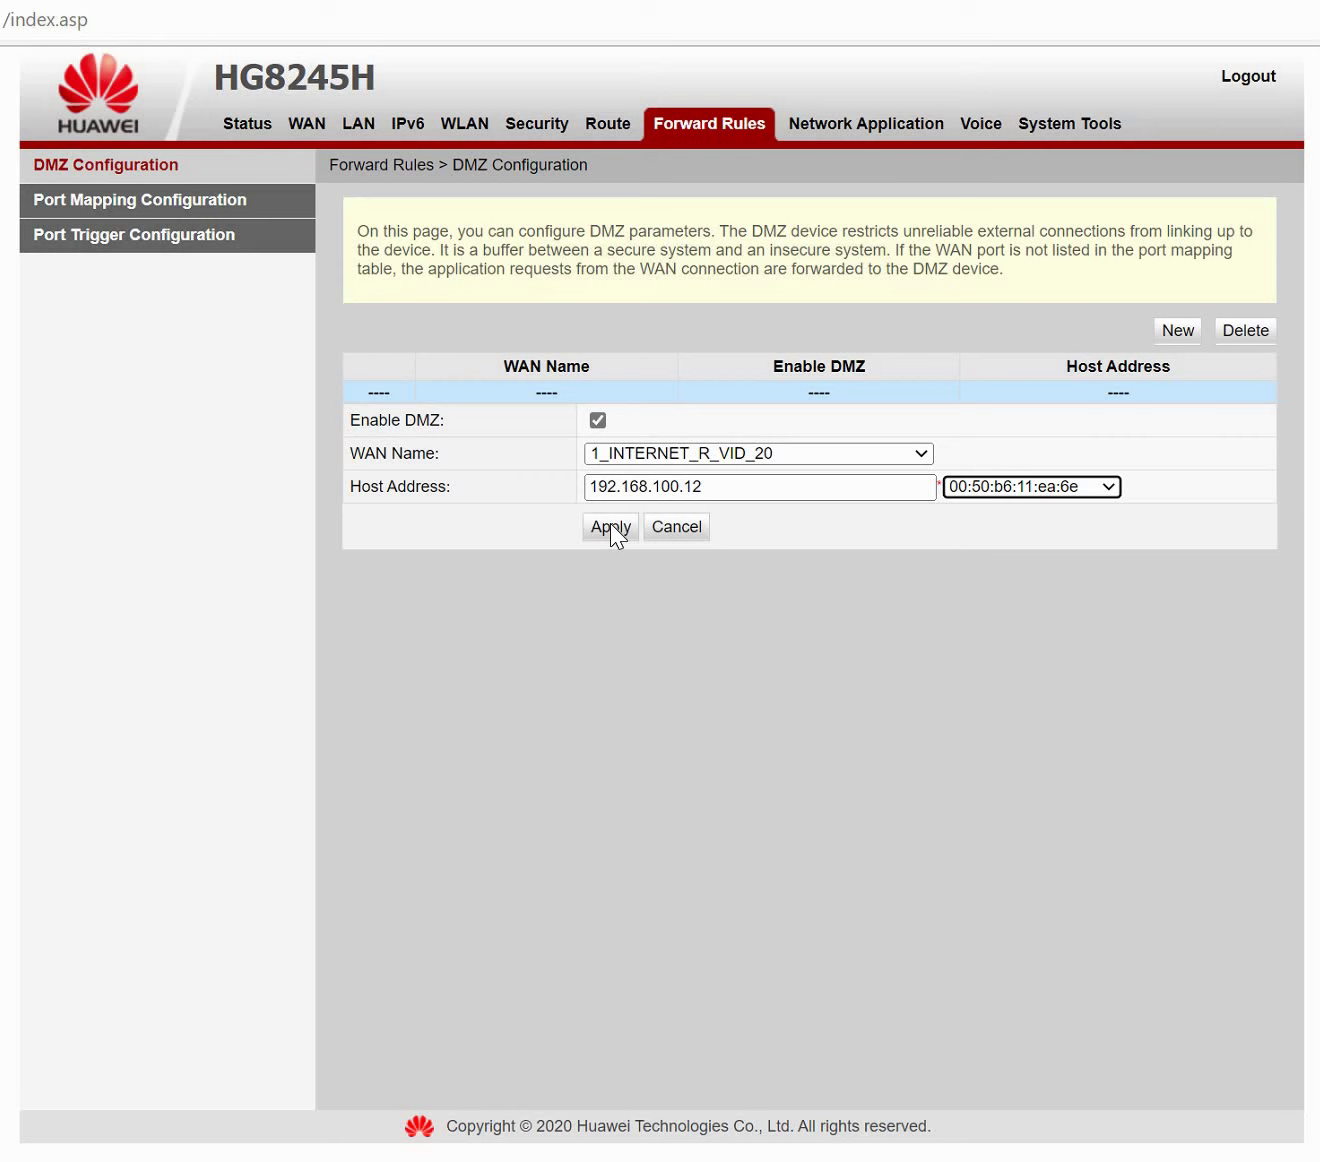
left_click(213, 205)
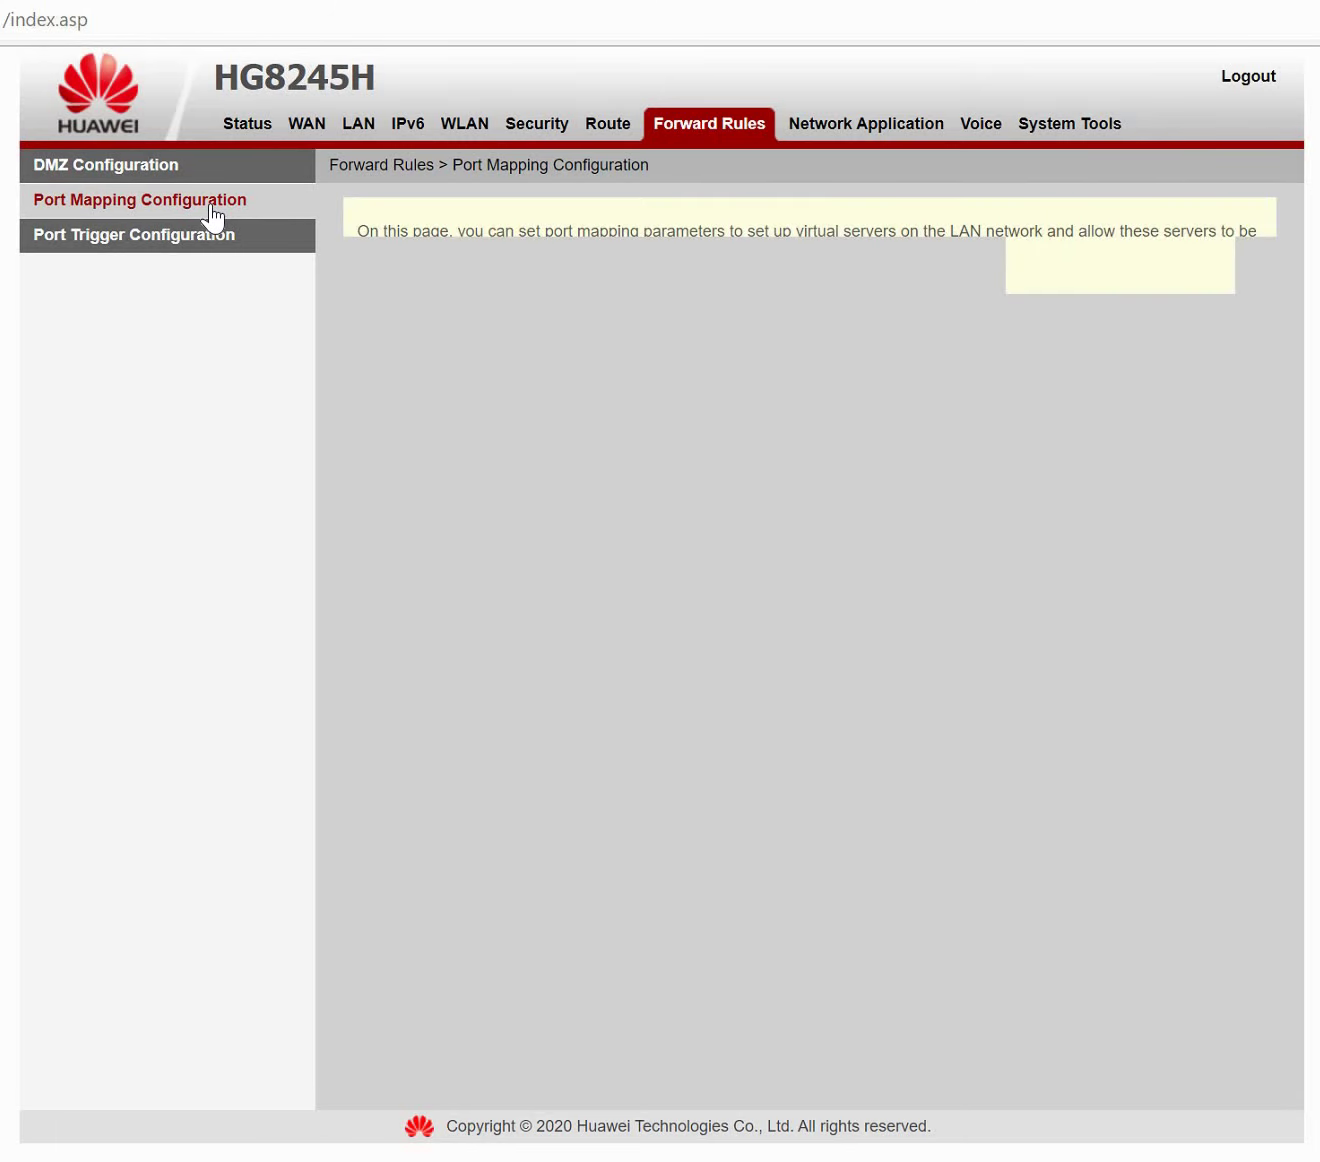
View the Network Application static ARP page, then go to System Tools.
left_click(845, 127)
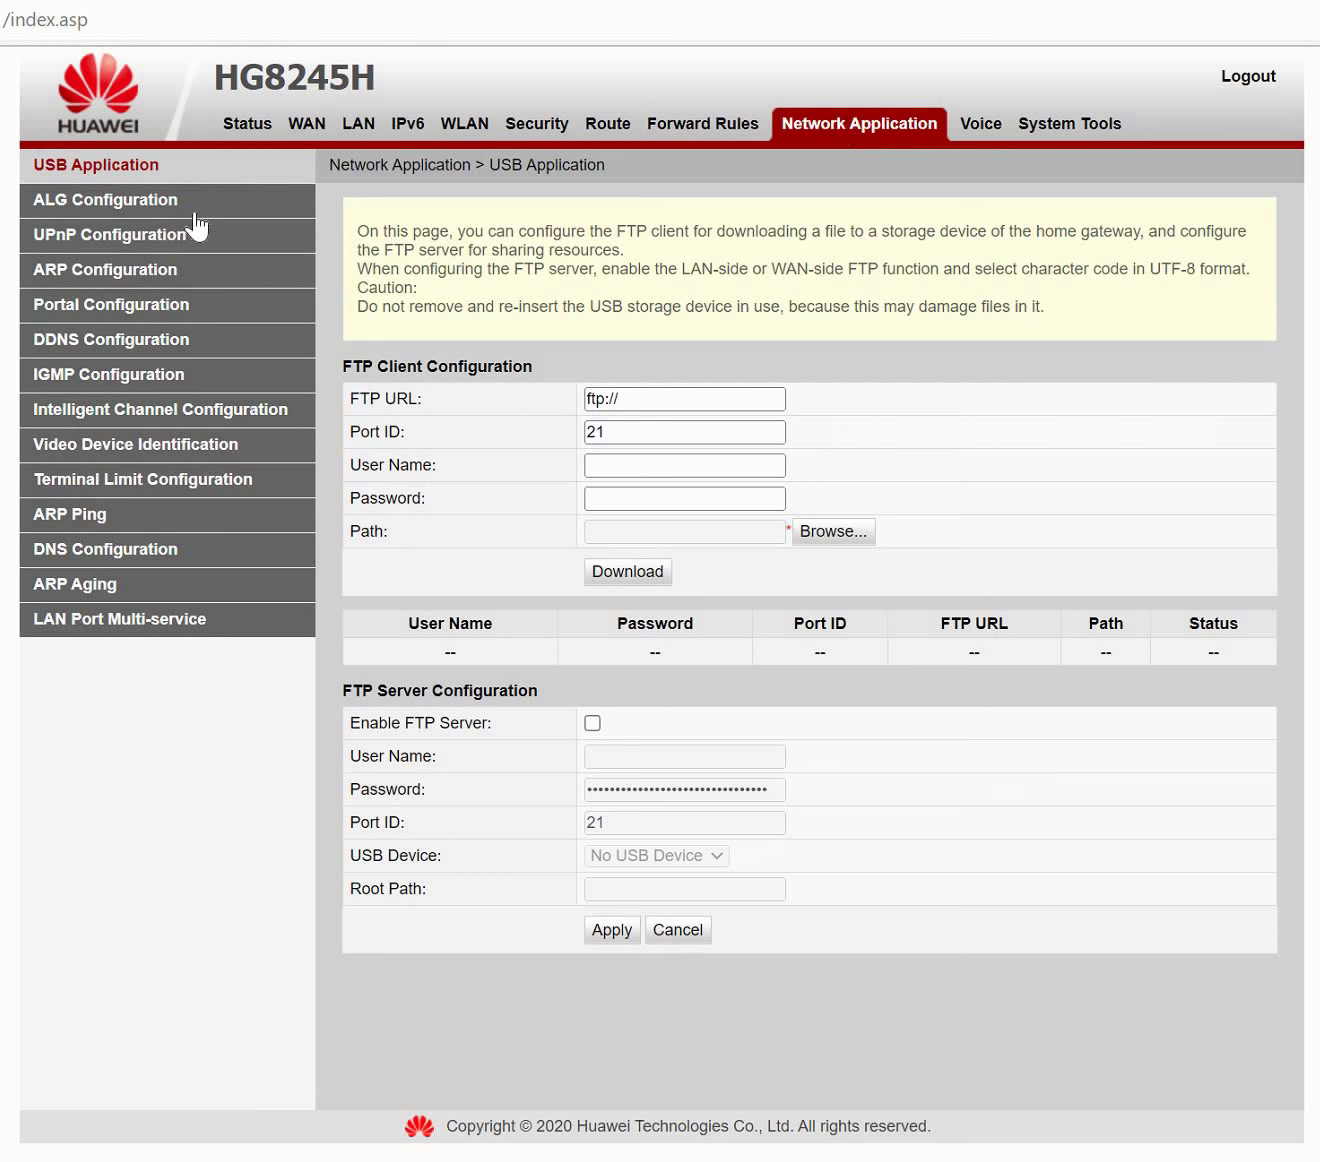
left_click(149, 272)
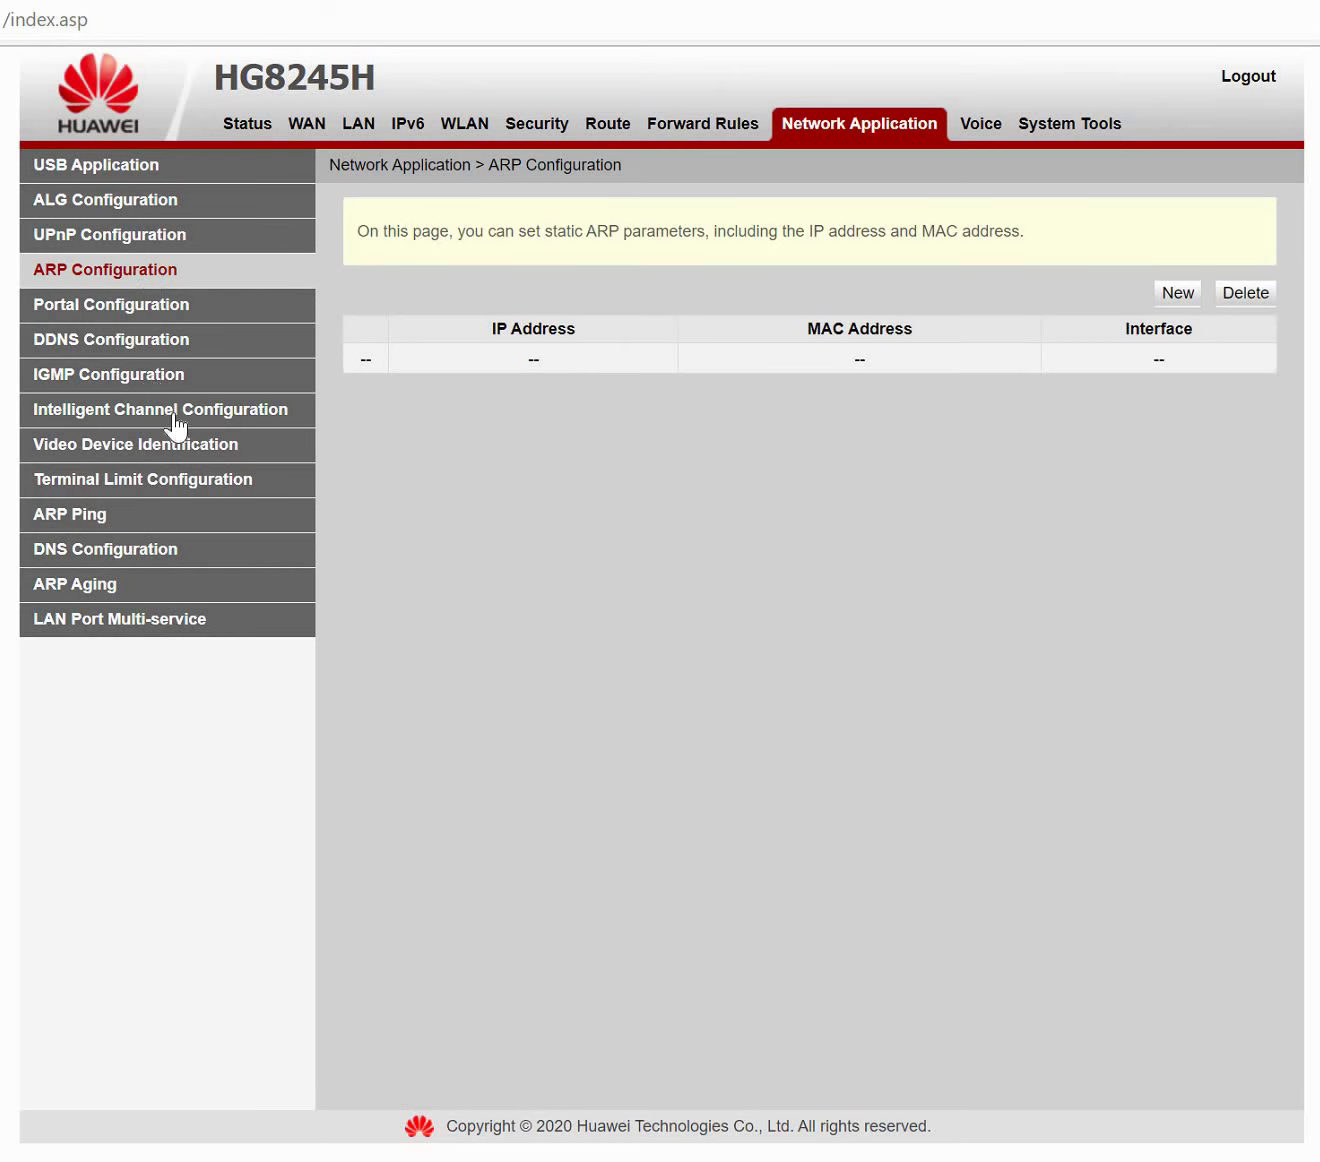
left_click(1052, 127)
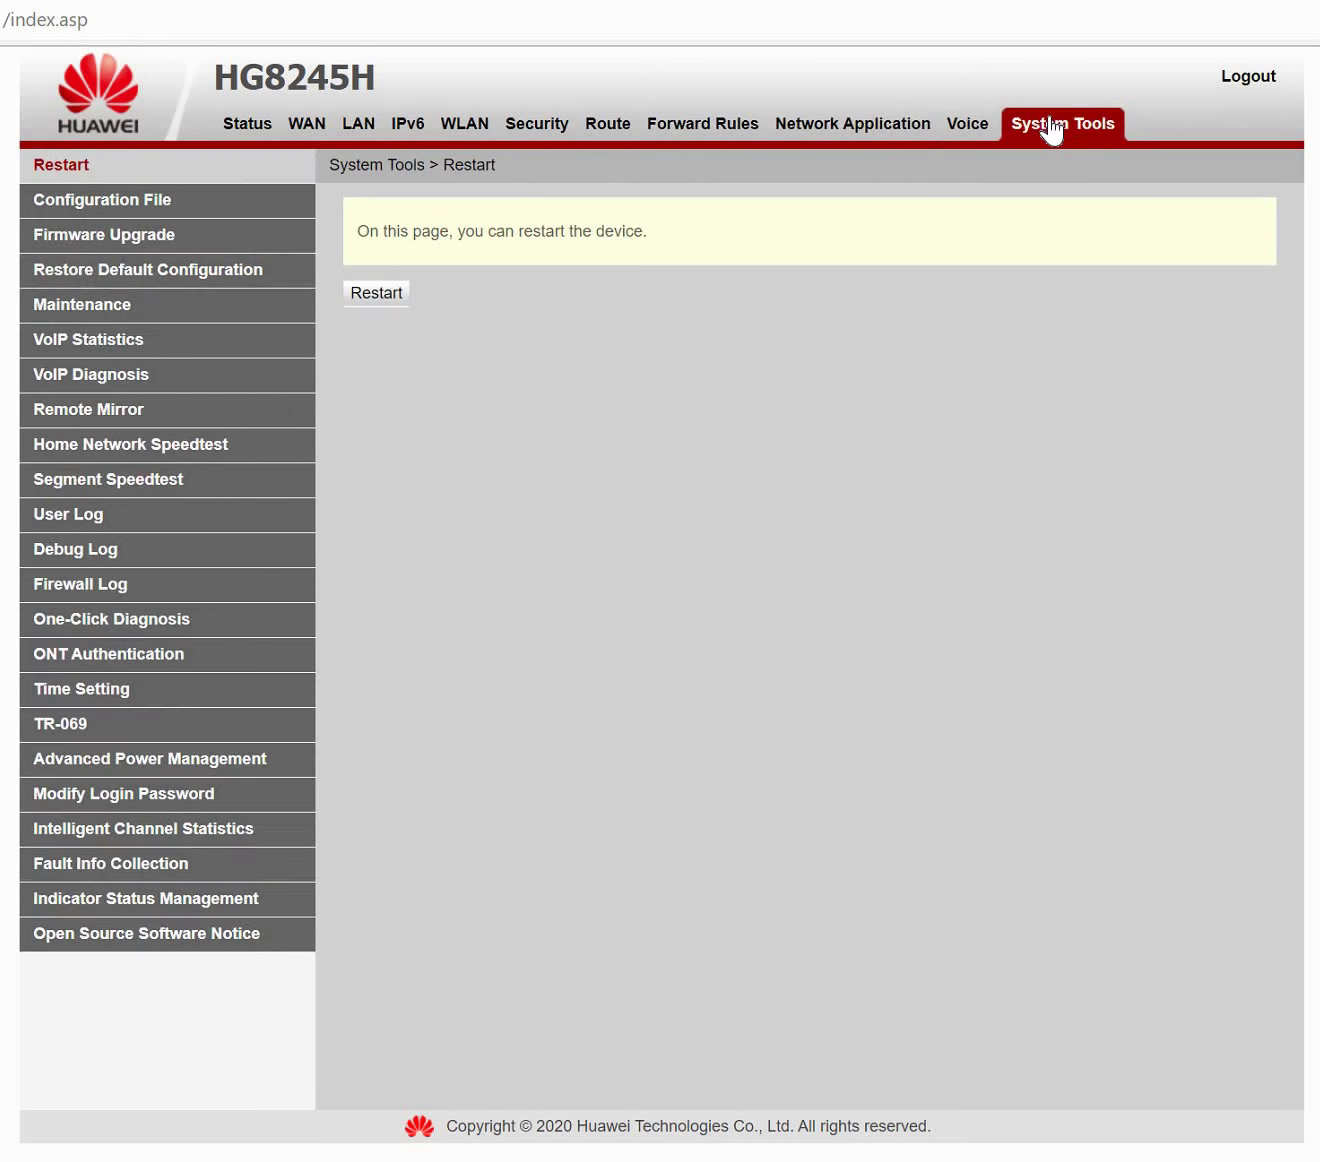
Browse Firmware Upgrade, Configuration File, Restore Default and Maintenance pages, ending on VoIP Statistics.
left_click(124, 244)
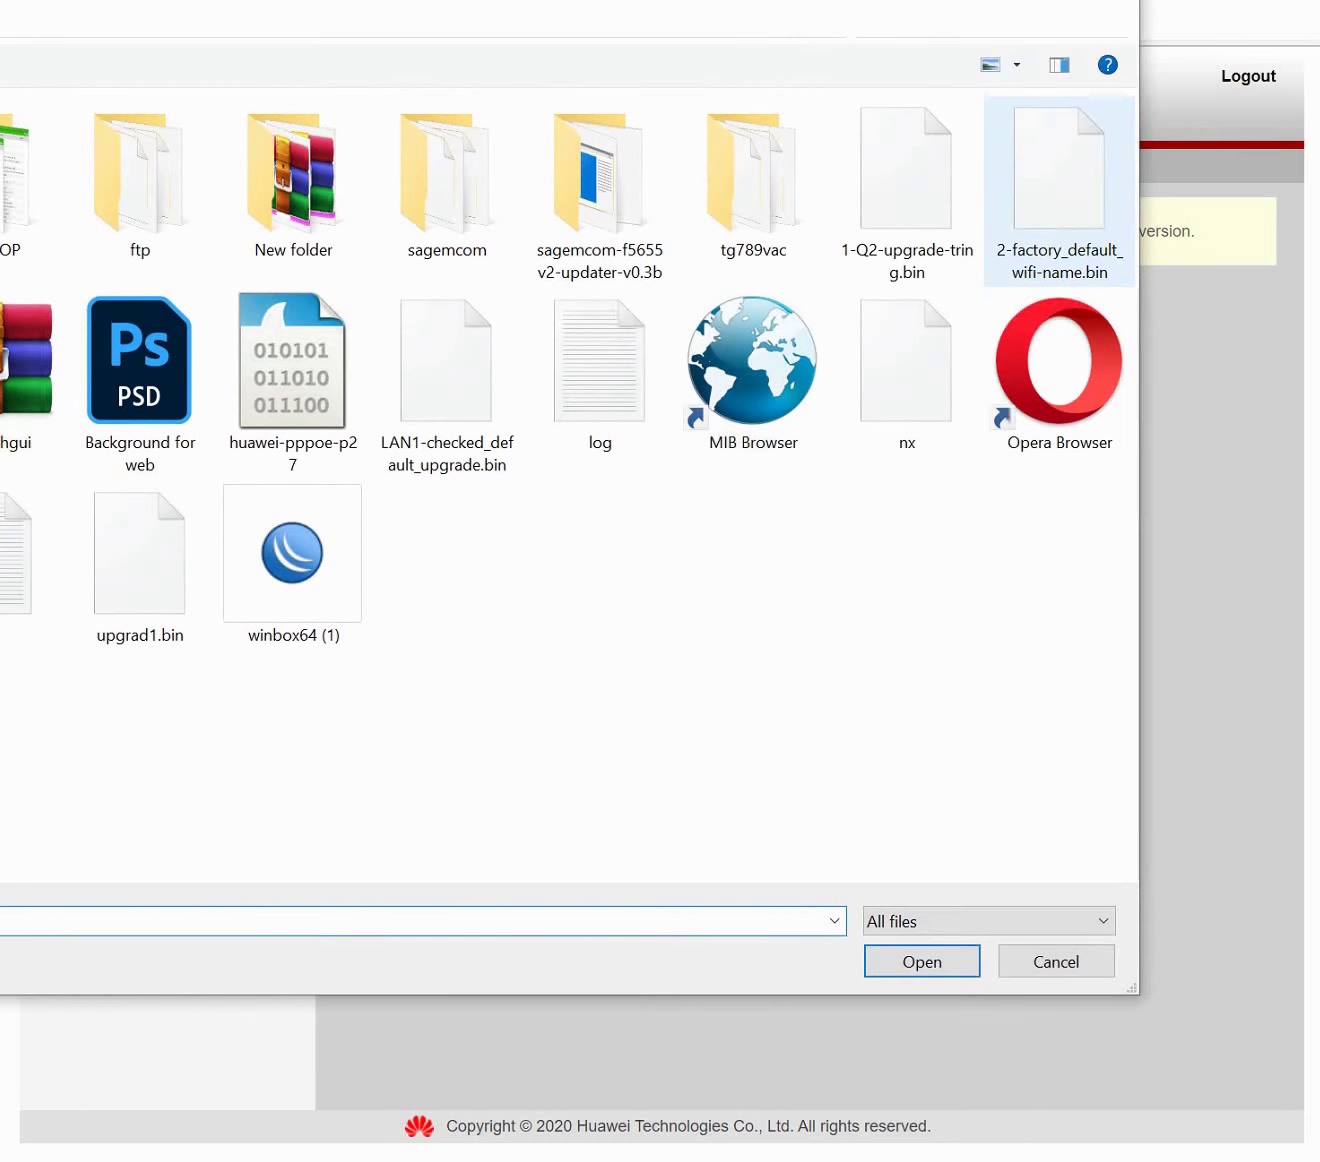
left_click(1113, 1)
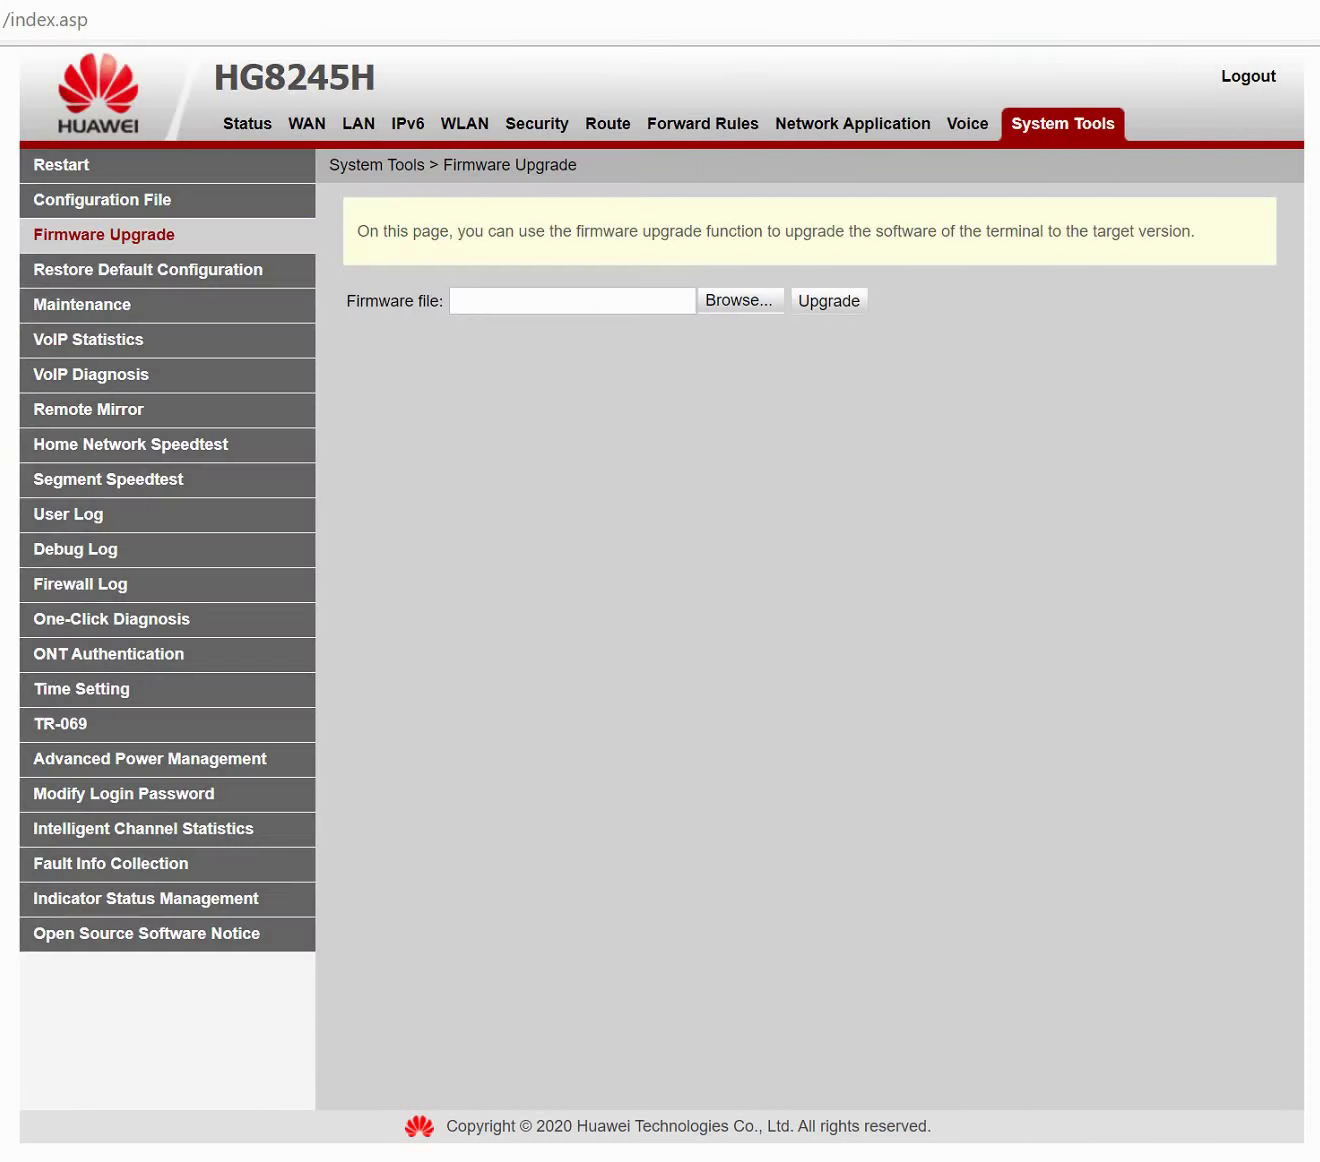
left_click(153, 205)
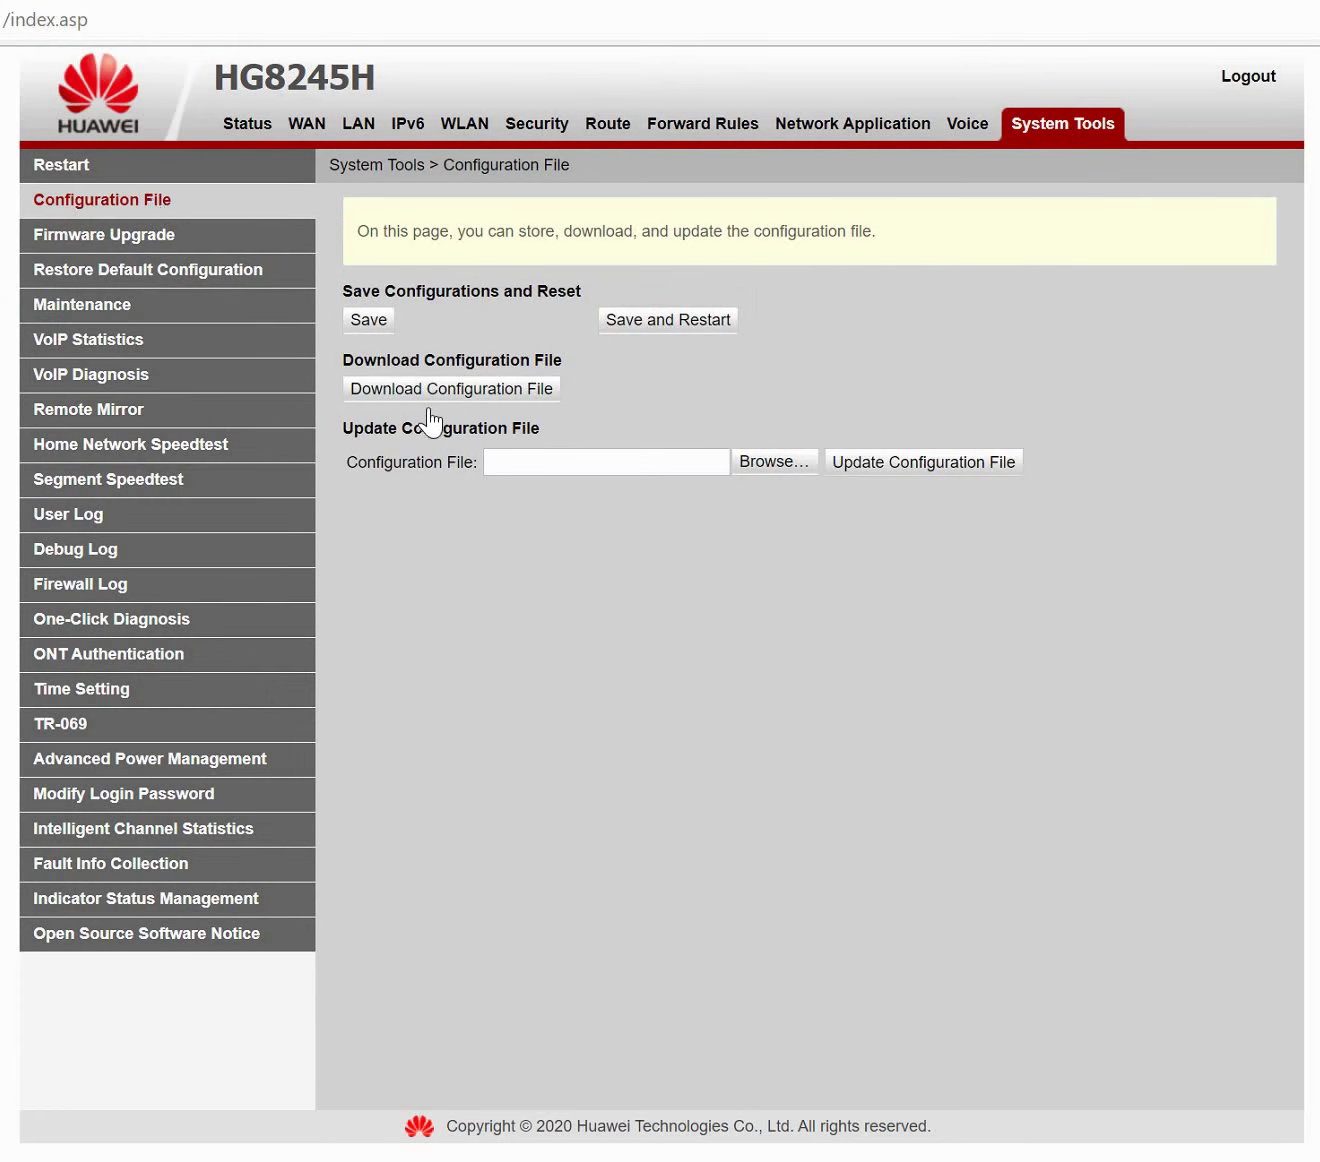
double_click(459, 465)
triple_click(352, 358)
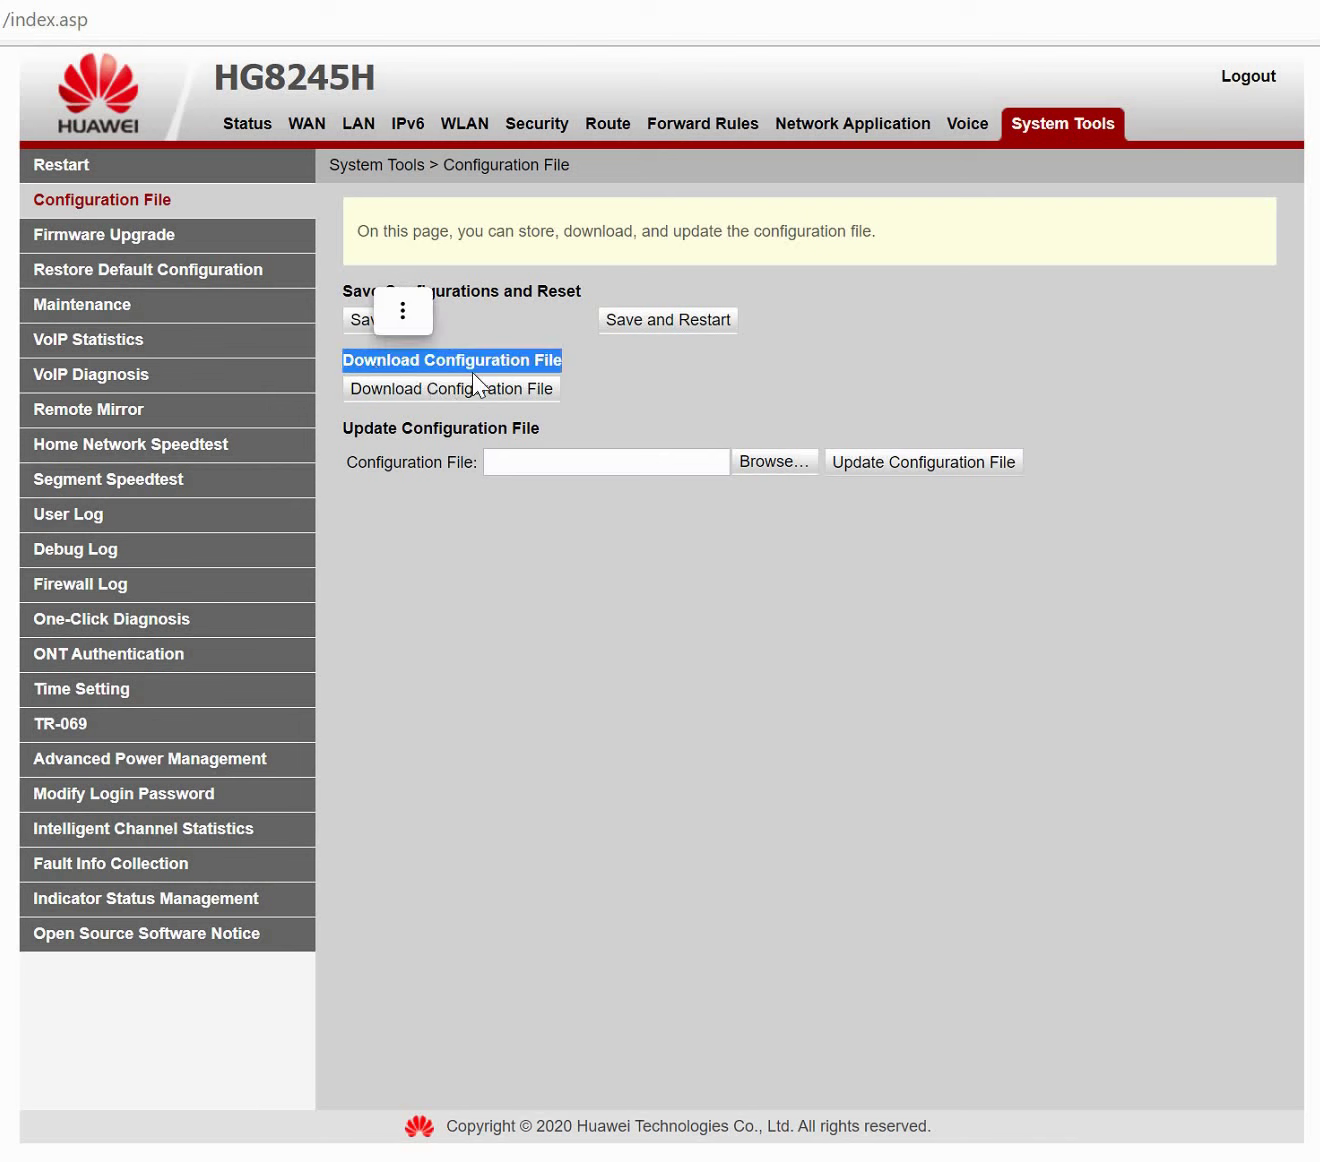
left_click(794, 389)
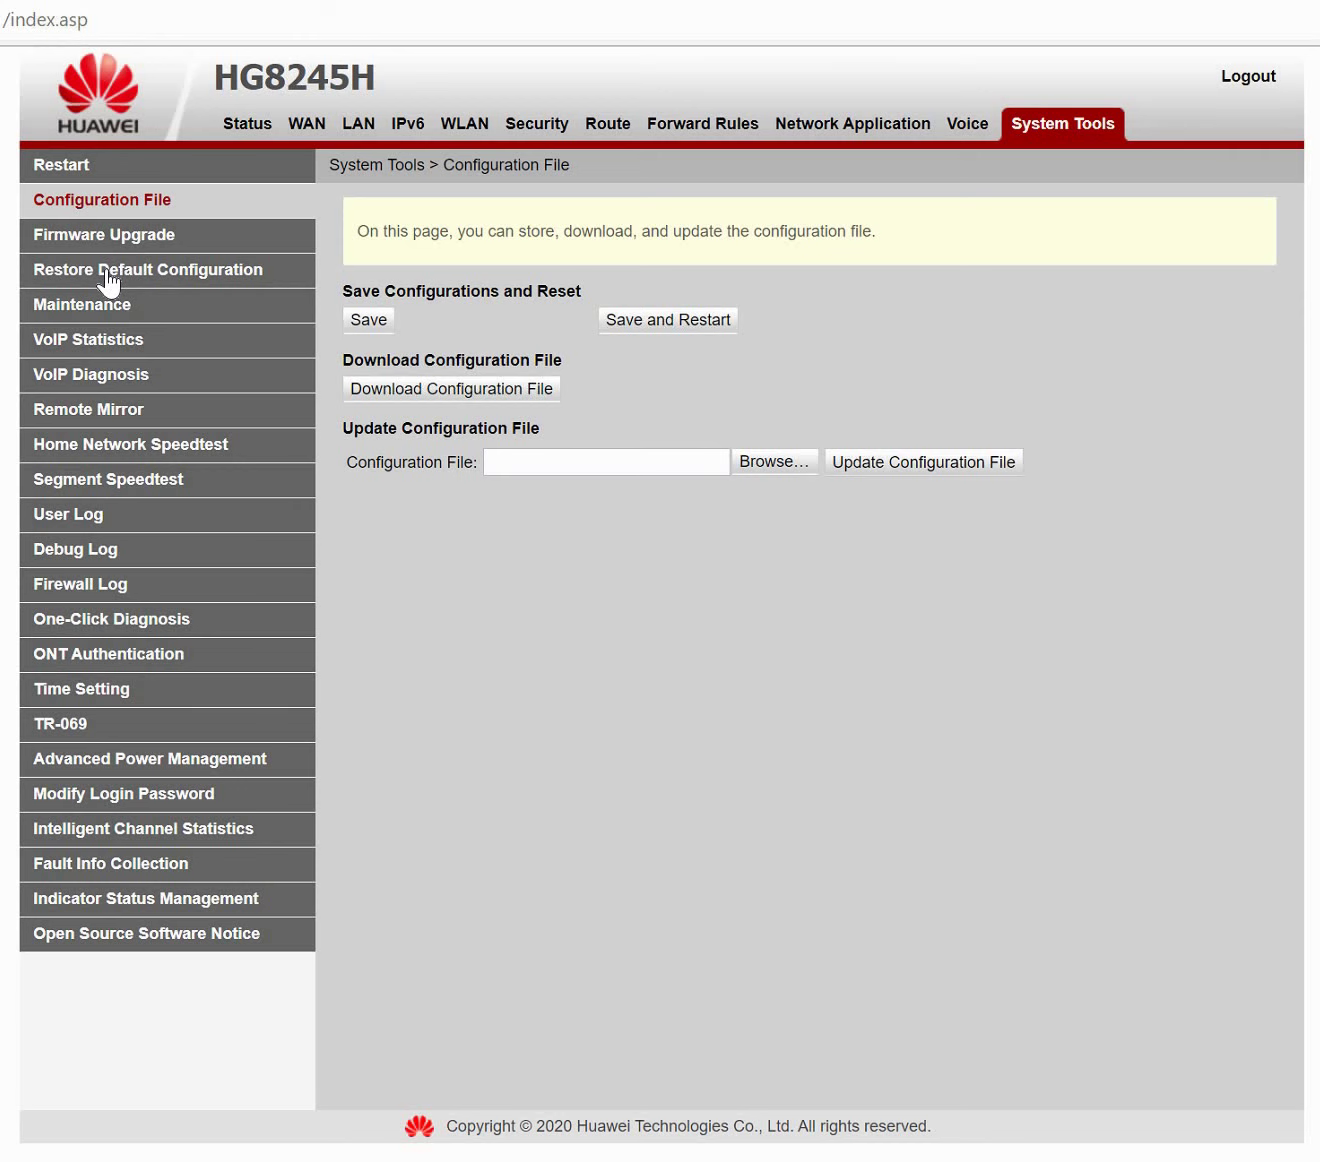
left_click(106, 271)
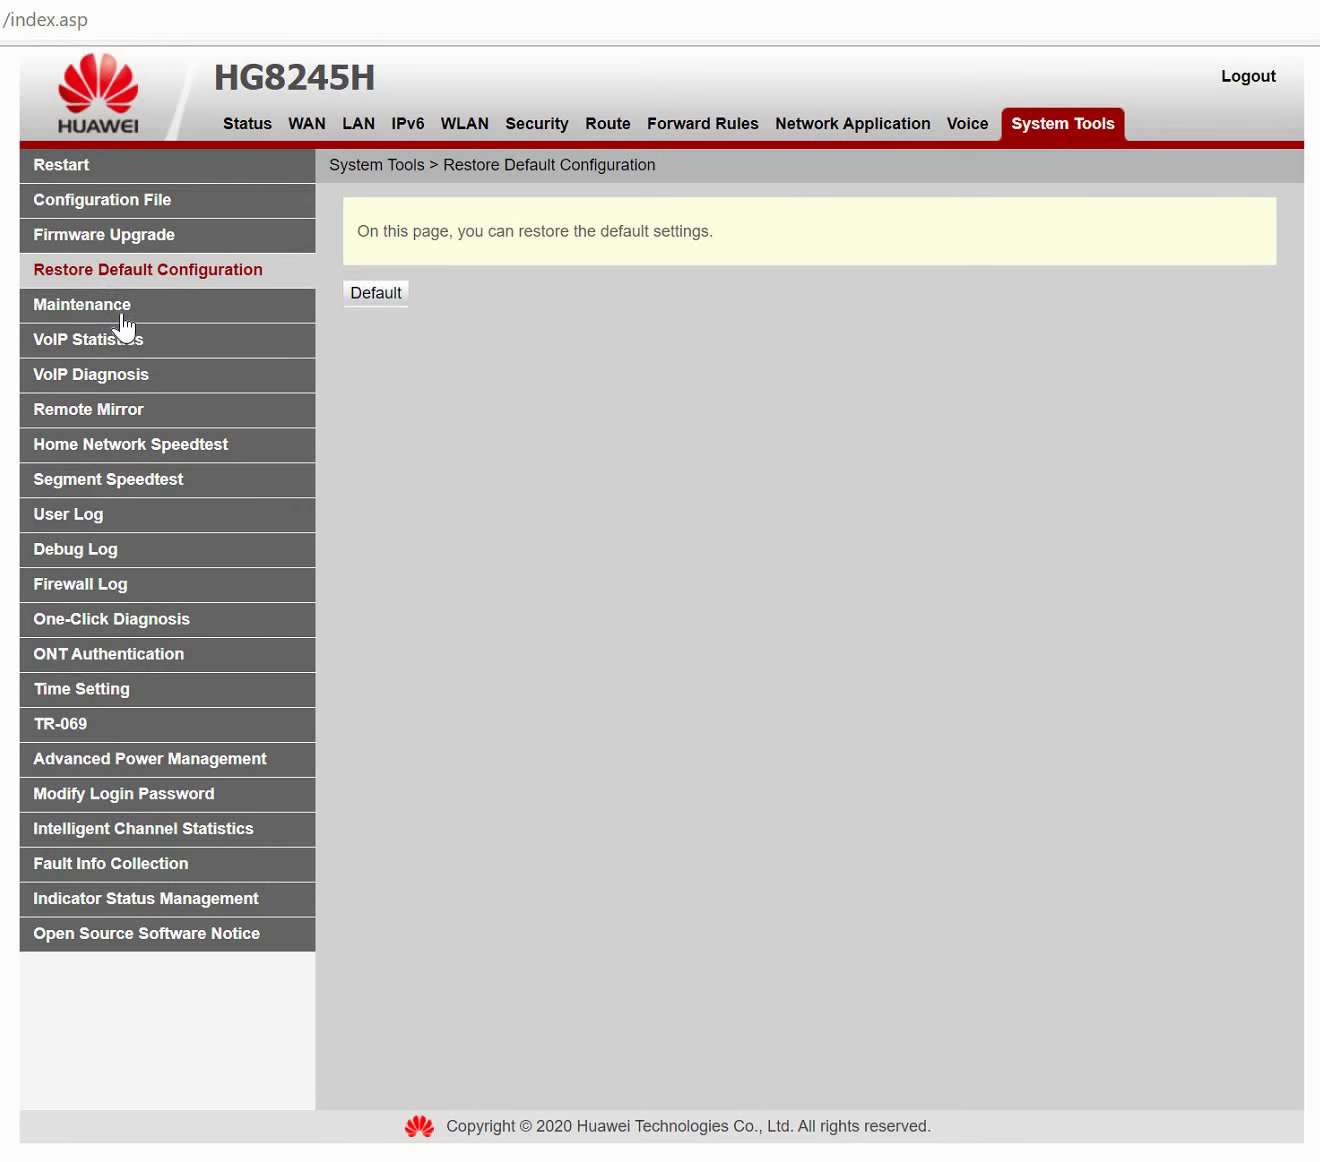
left_click(111, 307)
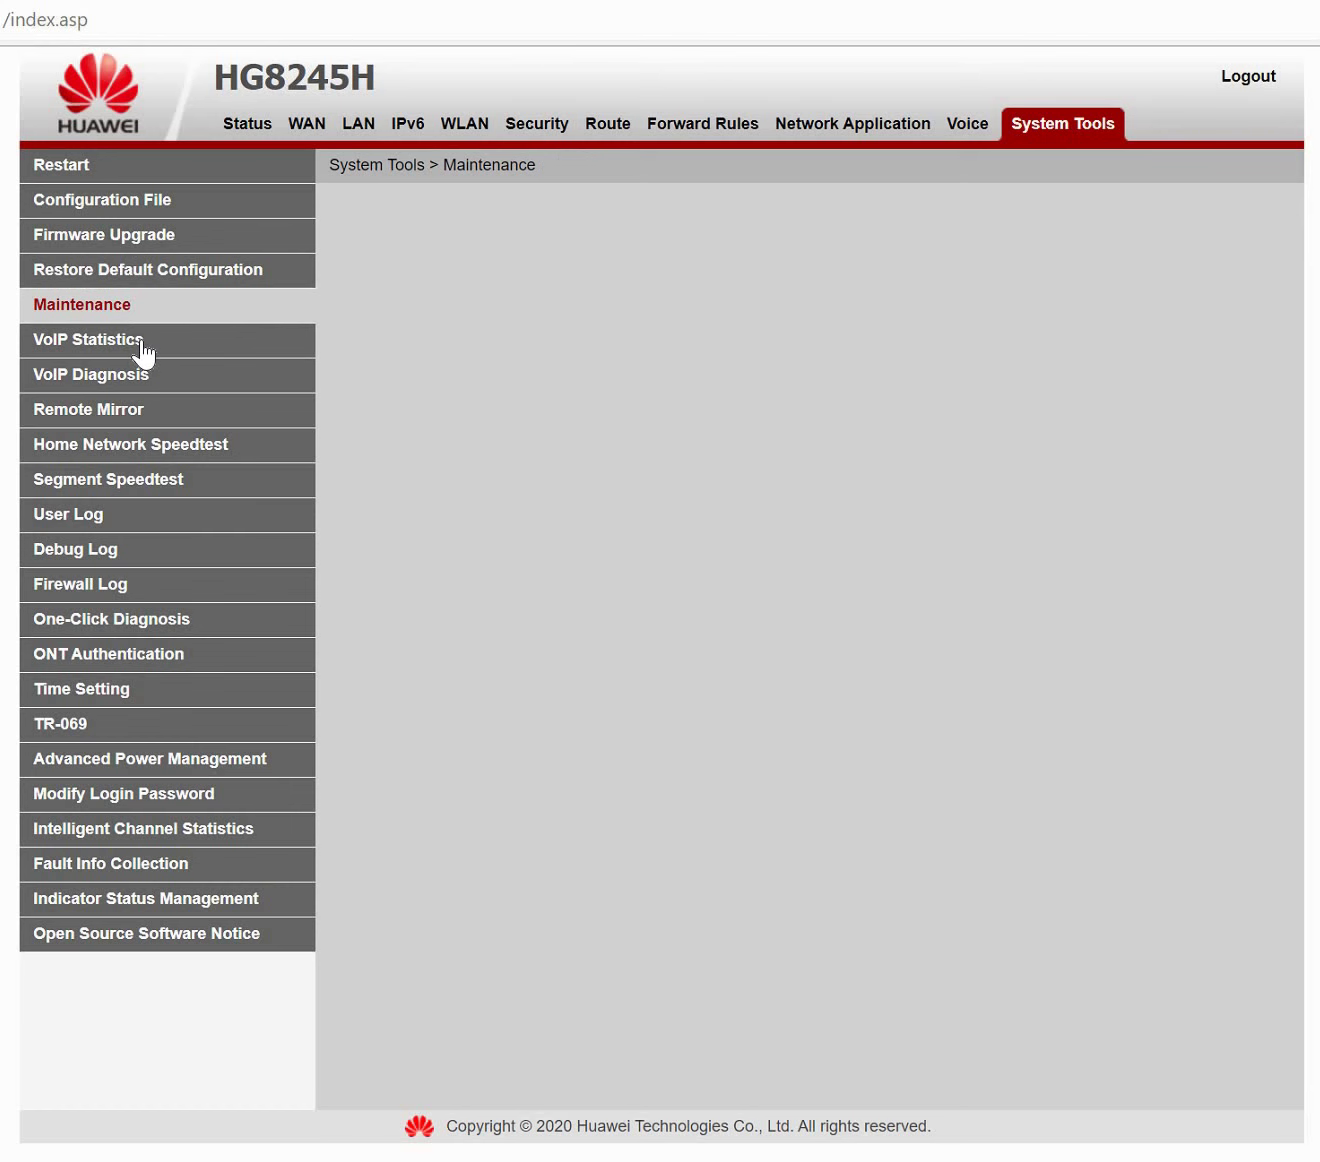
left_click(144, 353)
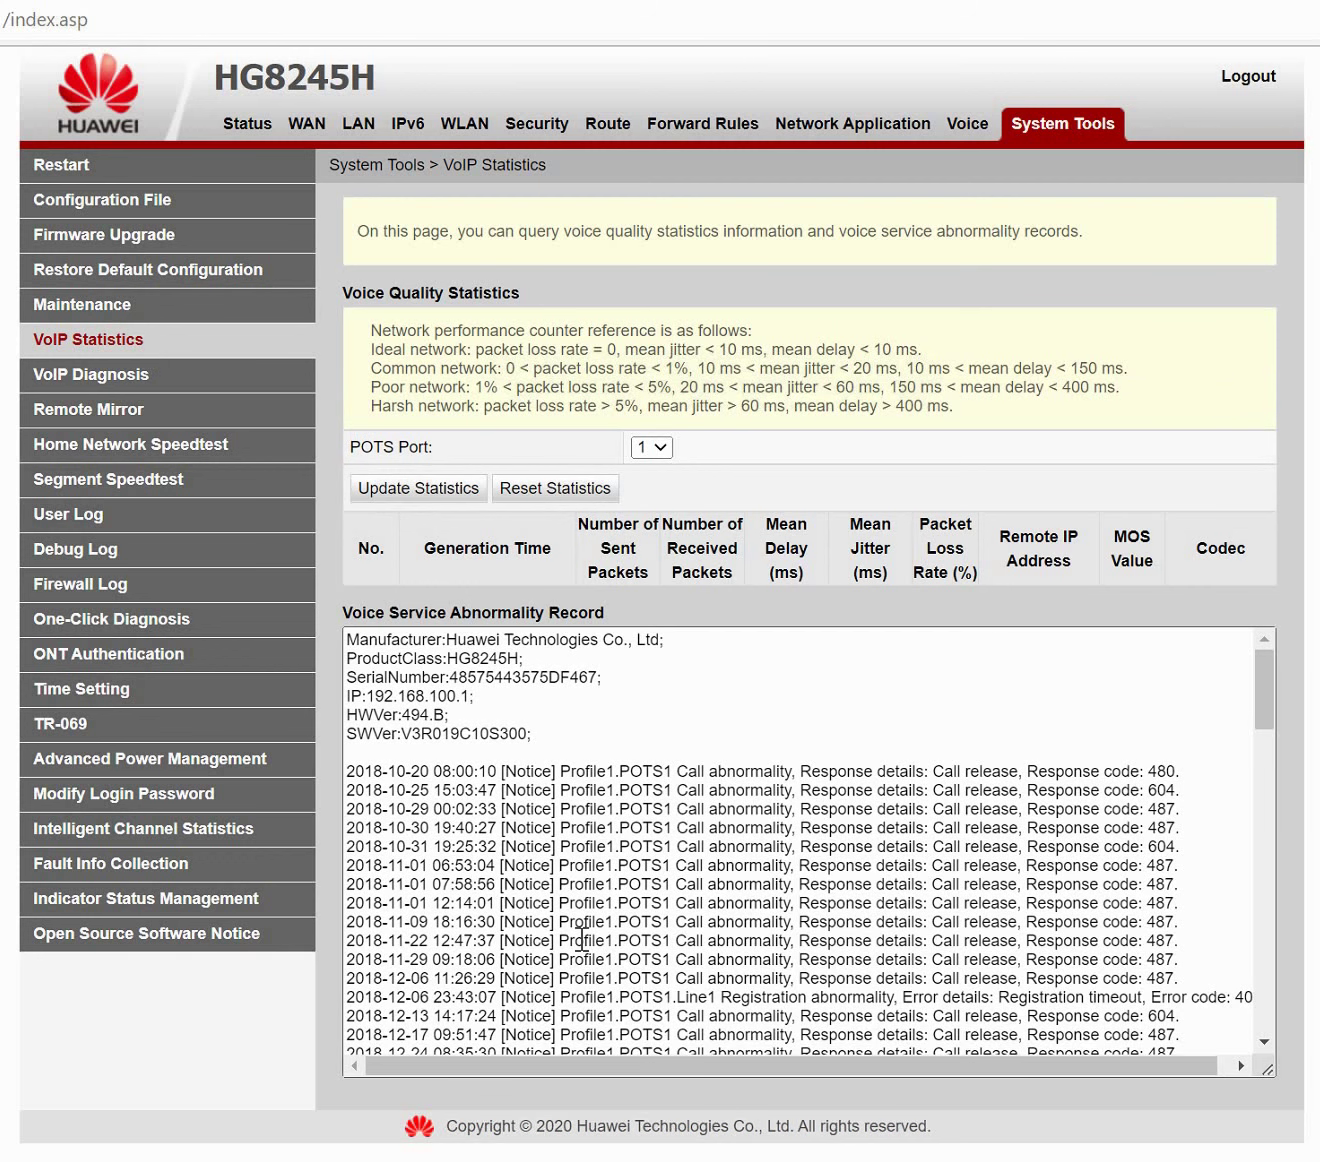
Visit the Firewall Log, ONT Authentication and Time Setting pages in System Tools.
scroll(581, 941, "down", 15)
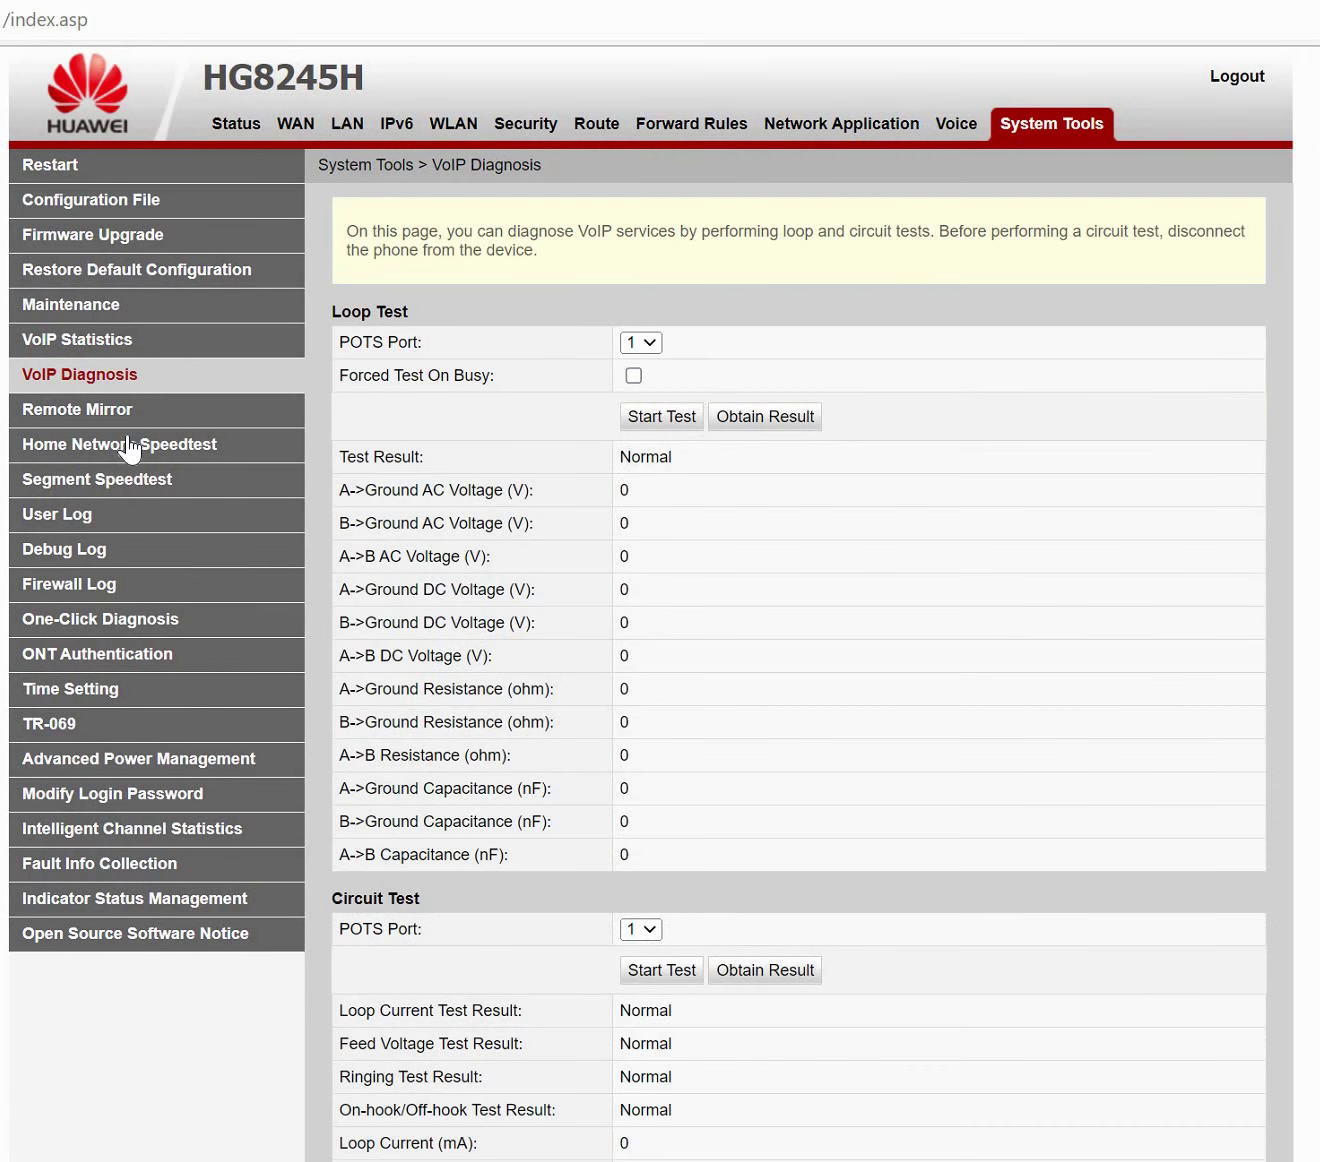
left_click(80, 590)
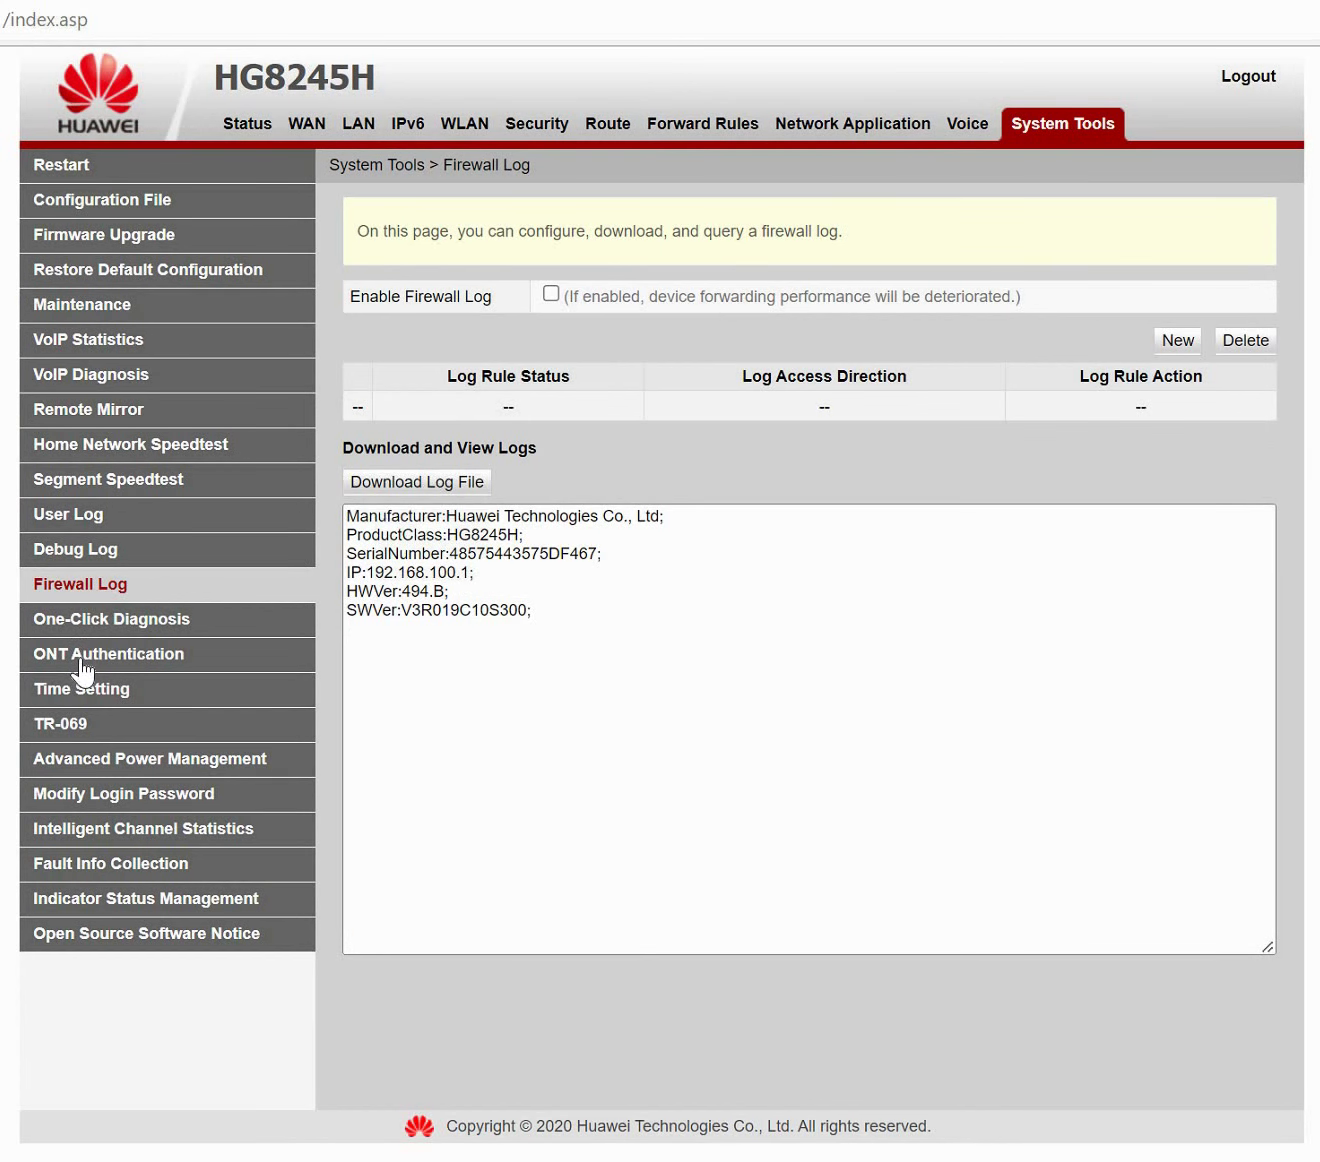
left_click(84, 660)
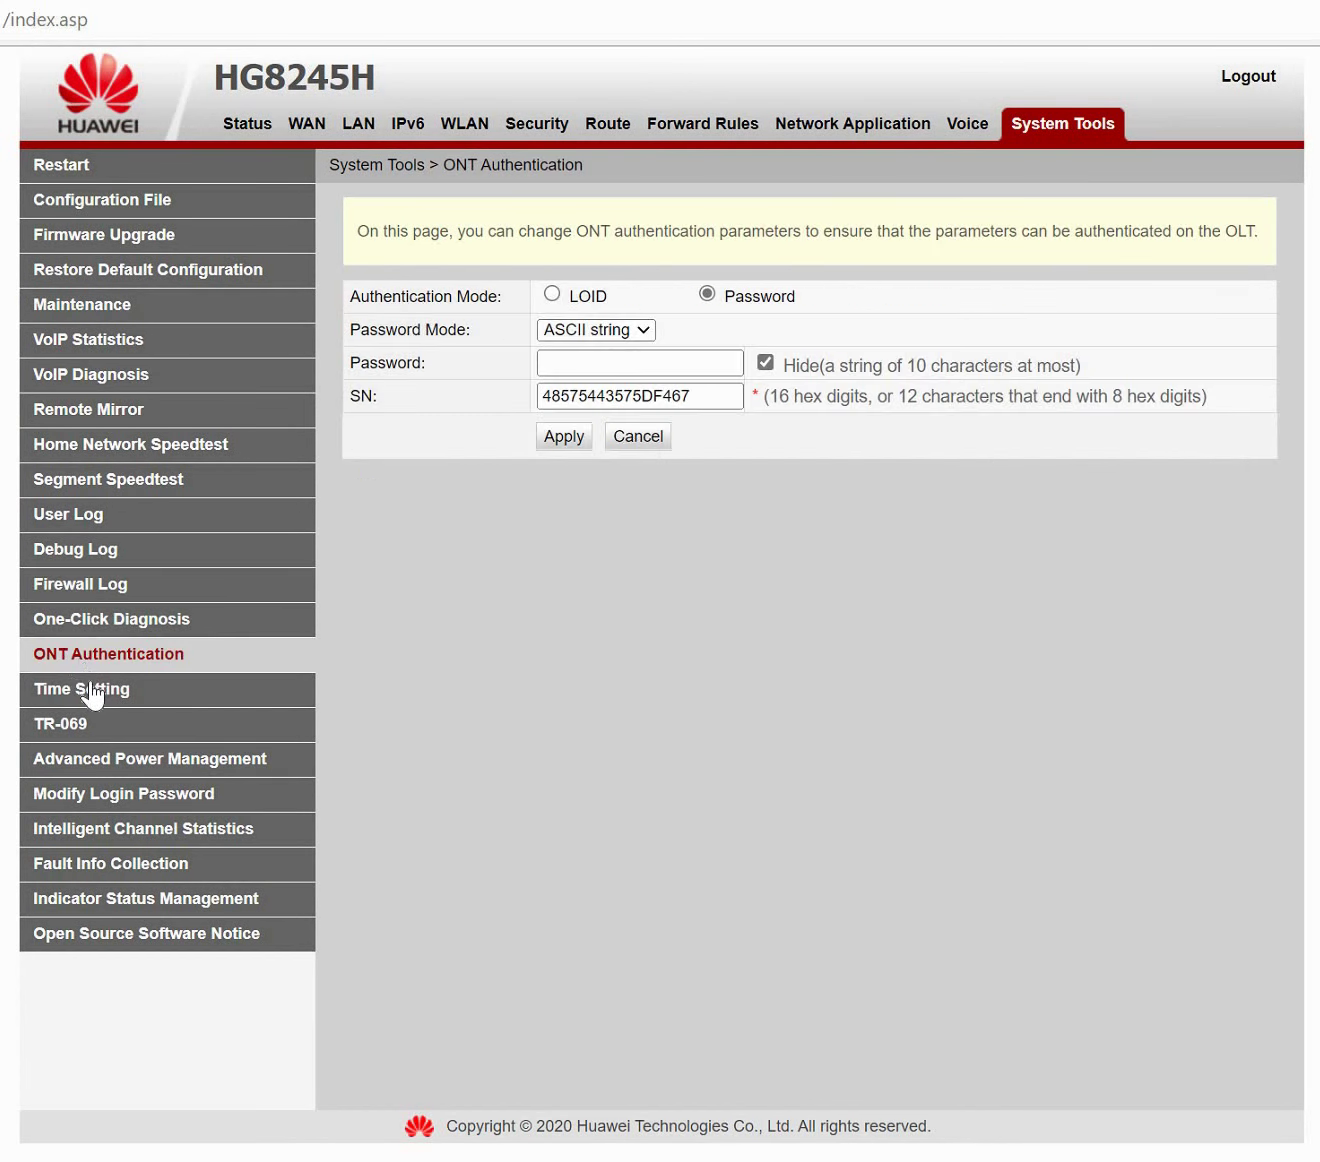
left_click(93, 692)
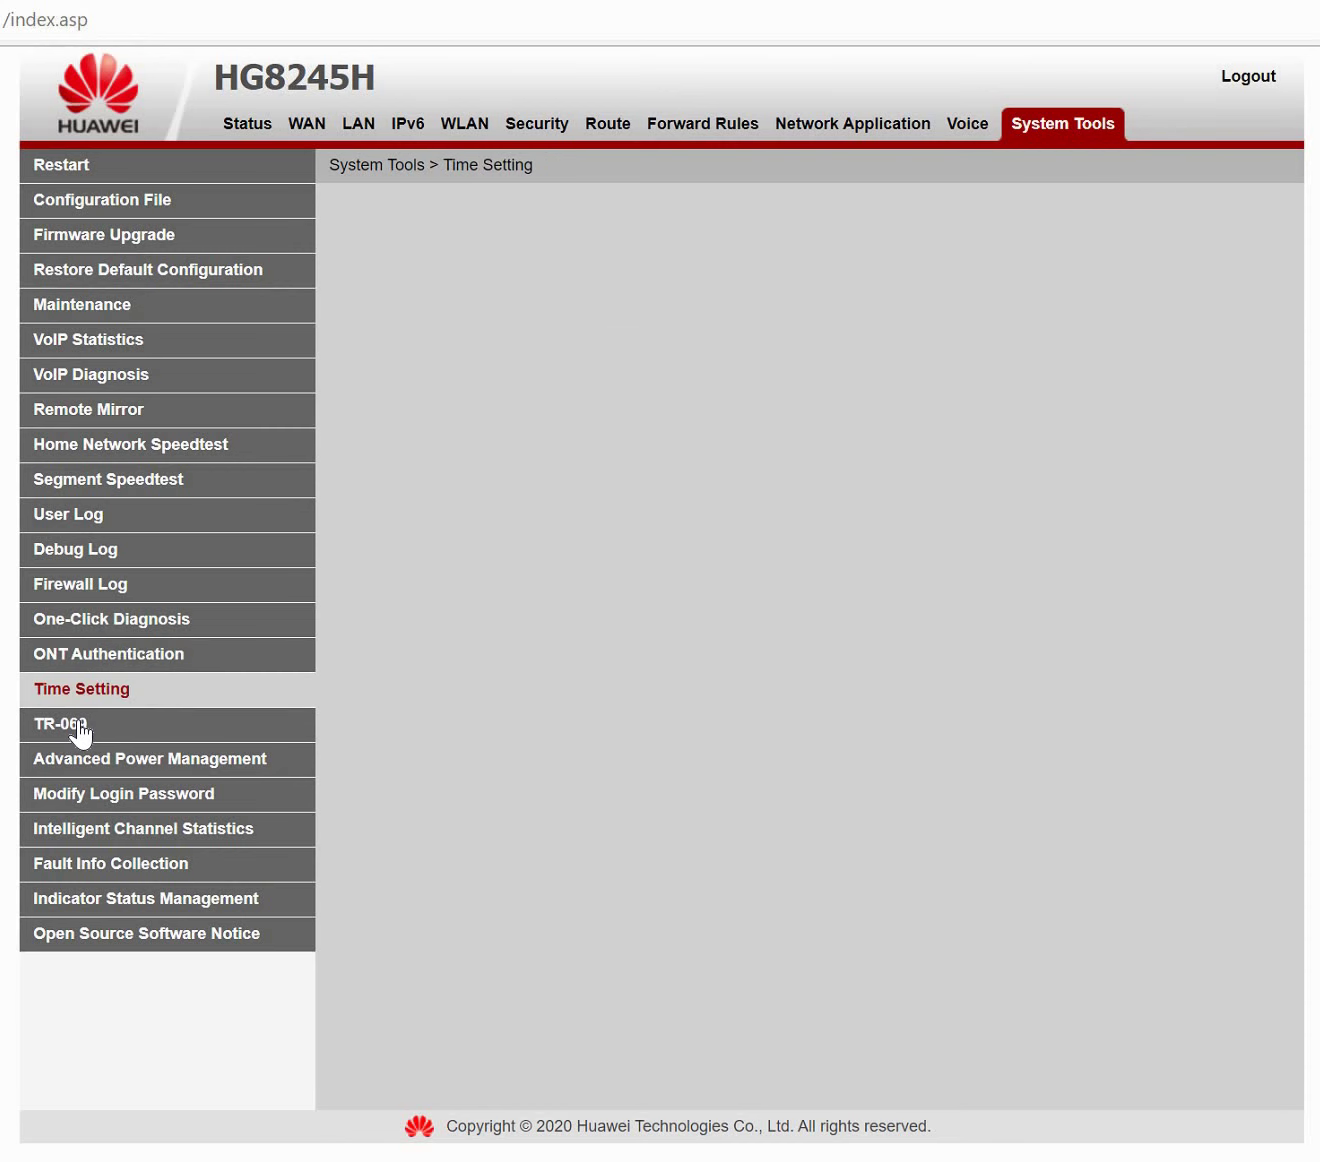
Set ACS URL http:10.10.10.10:7547, user name acs1 and an ACS password, then apply.
left_click(80, 728)
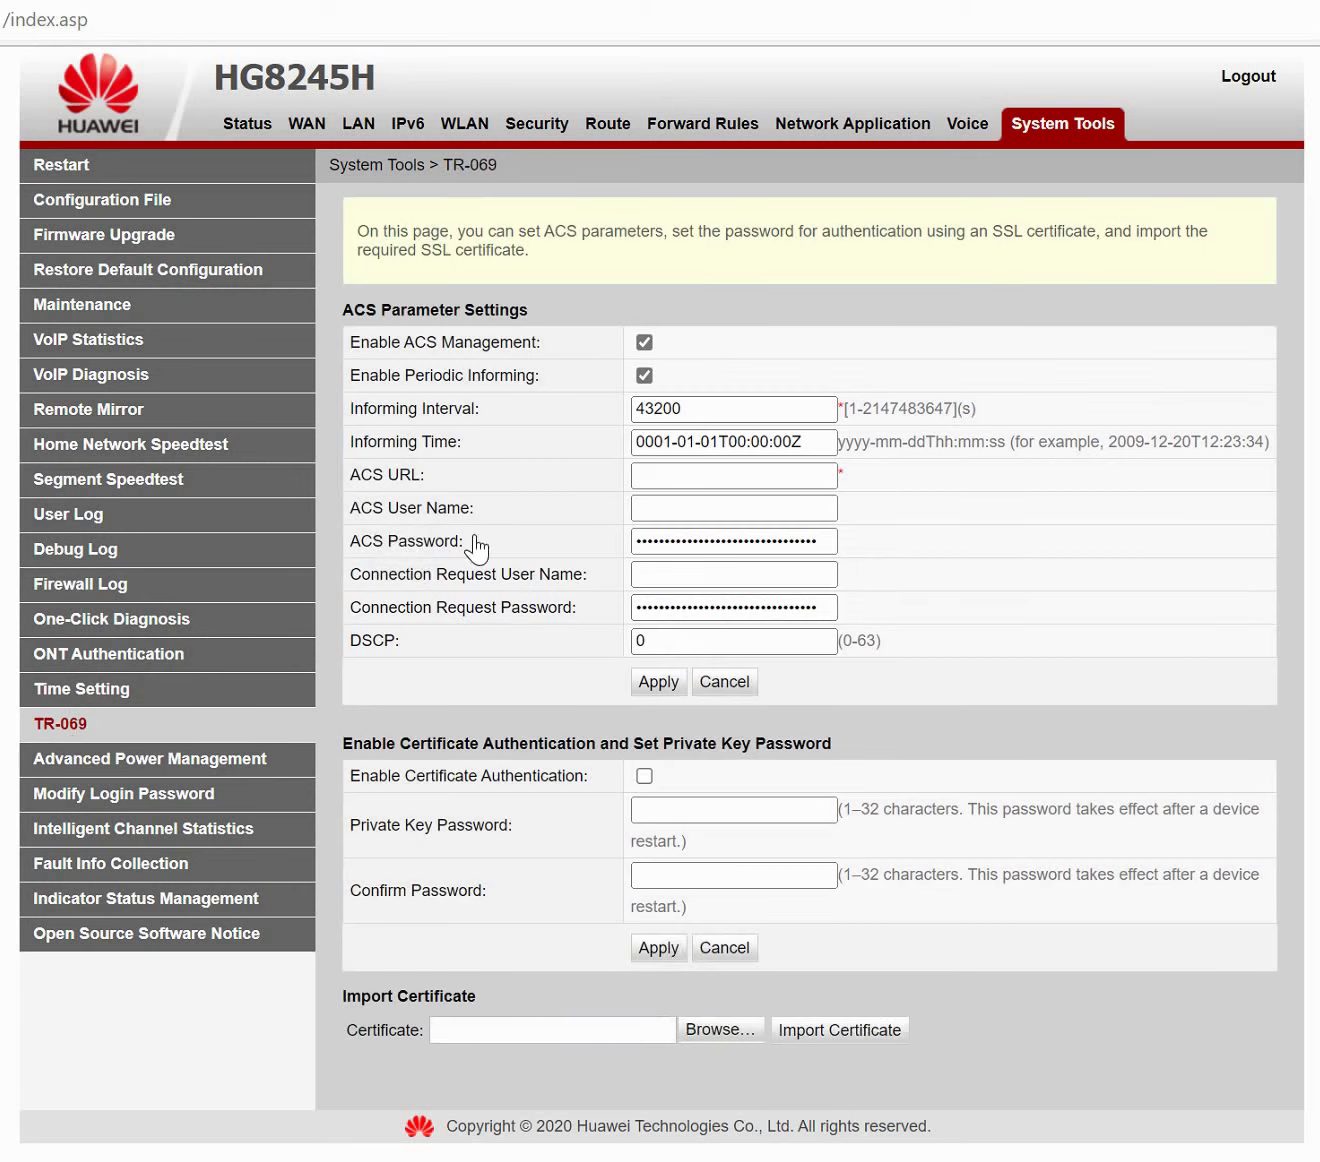
left_click(666, 476)
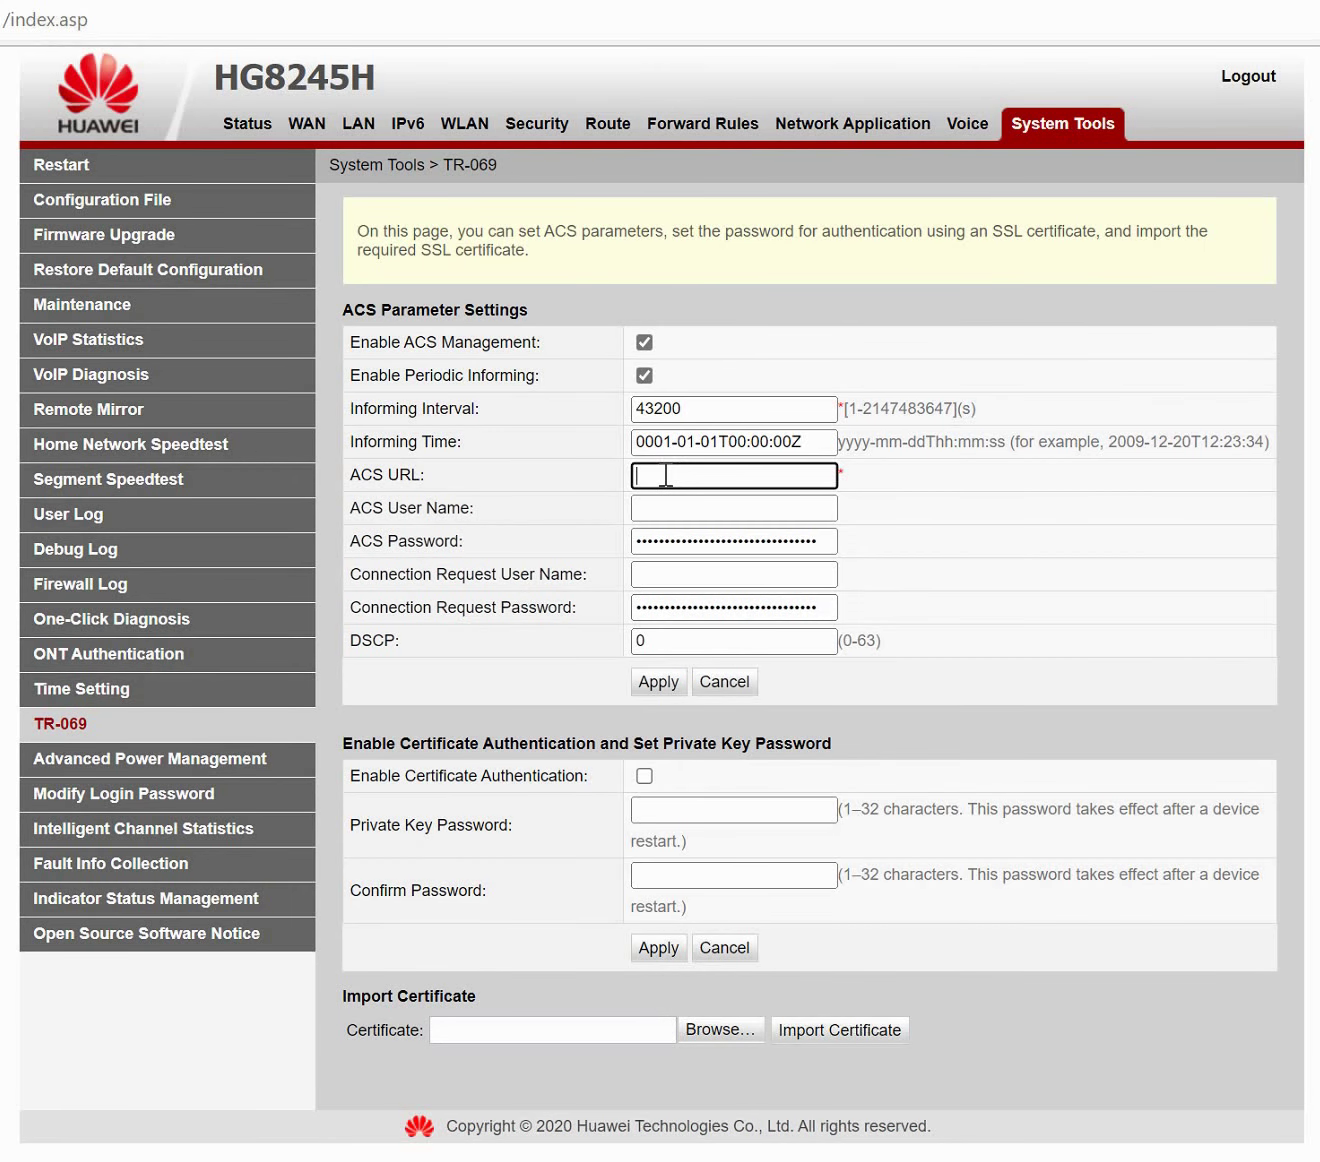
type("http:")
type("10.10.10")
type(".10:")
type("7548")
key("BackSpace")
type("7")
key("Tab")
type("acs1")
key("Tab")
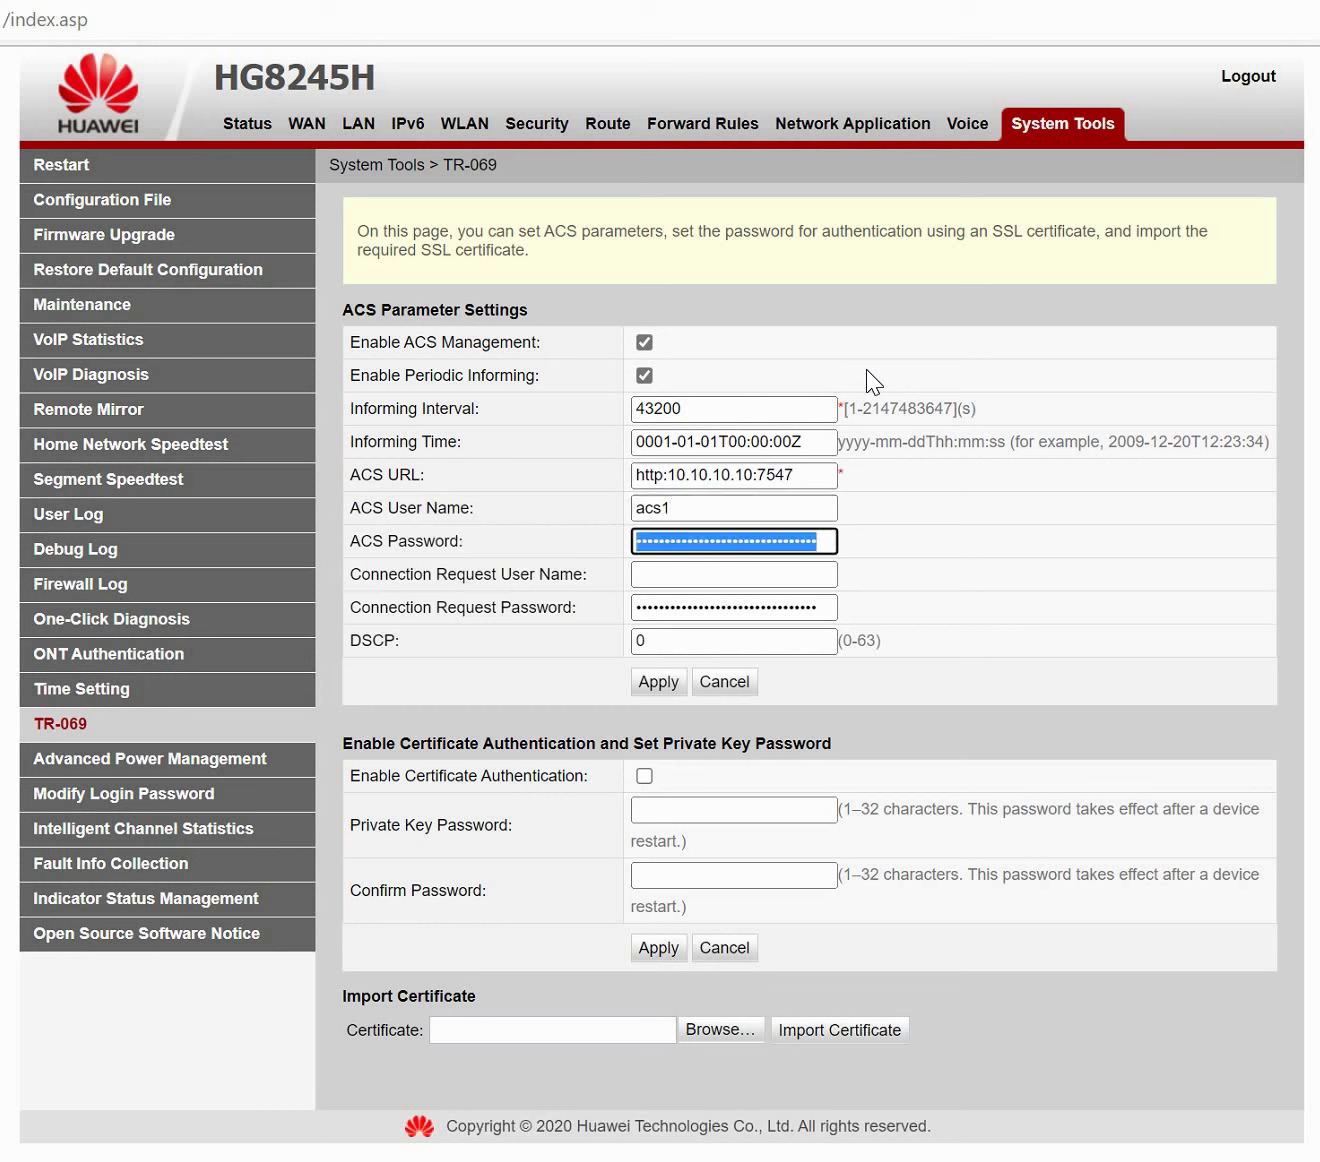
type("acs")
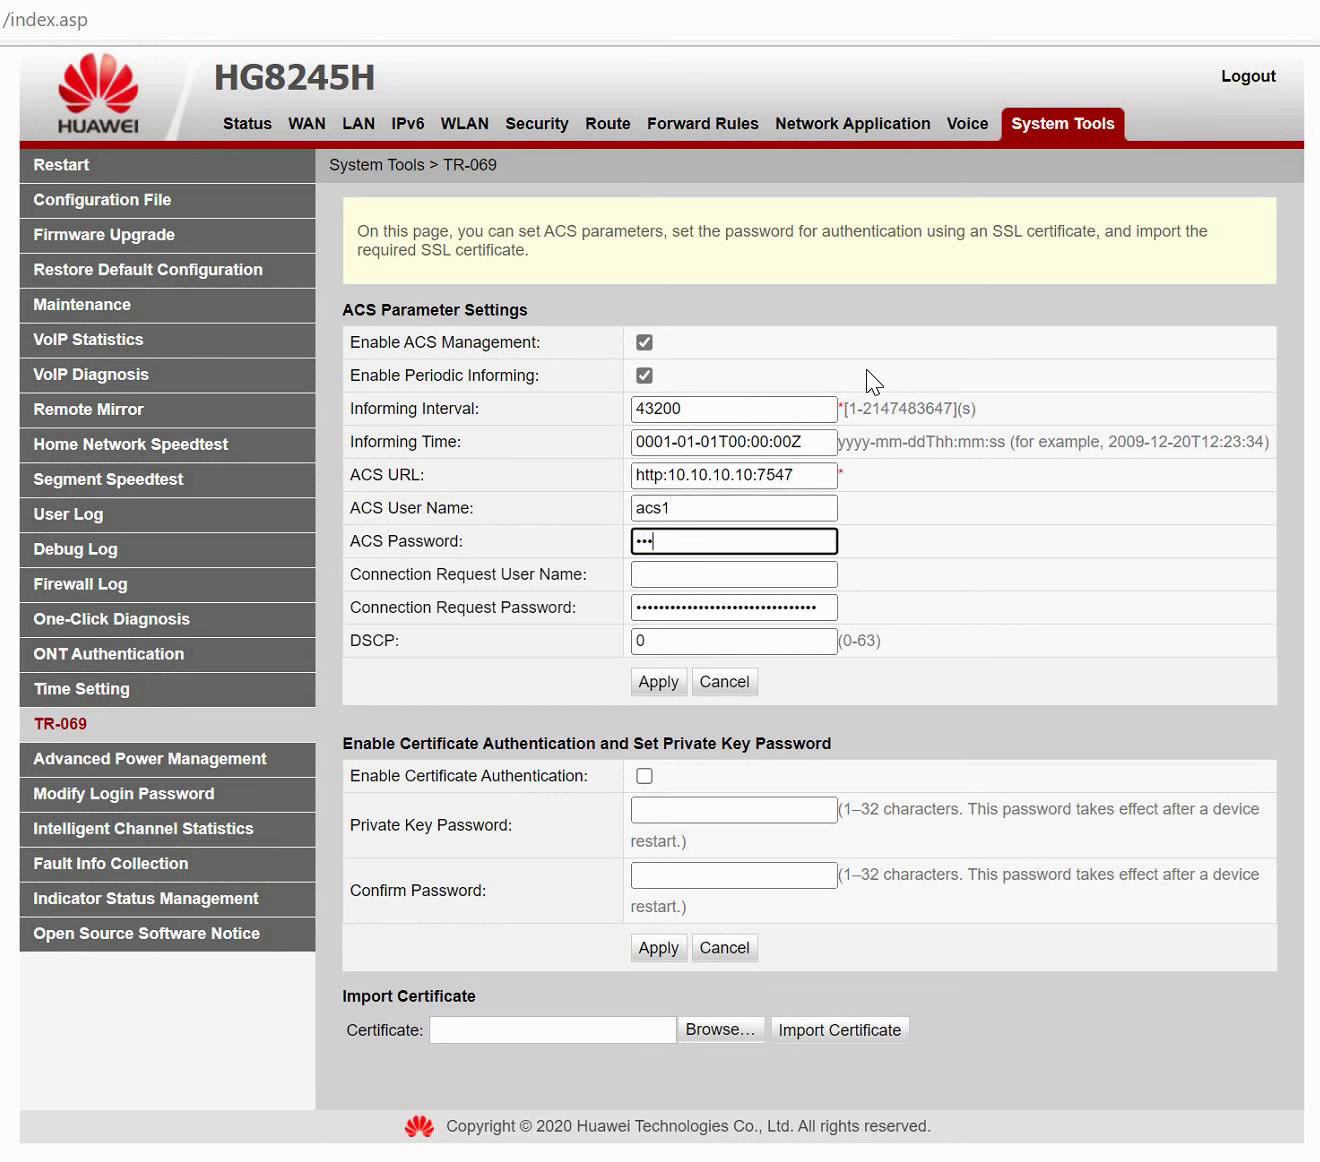
type("1")
left_click(658, 947)
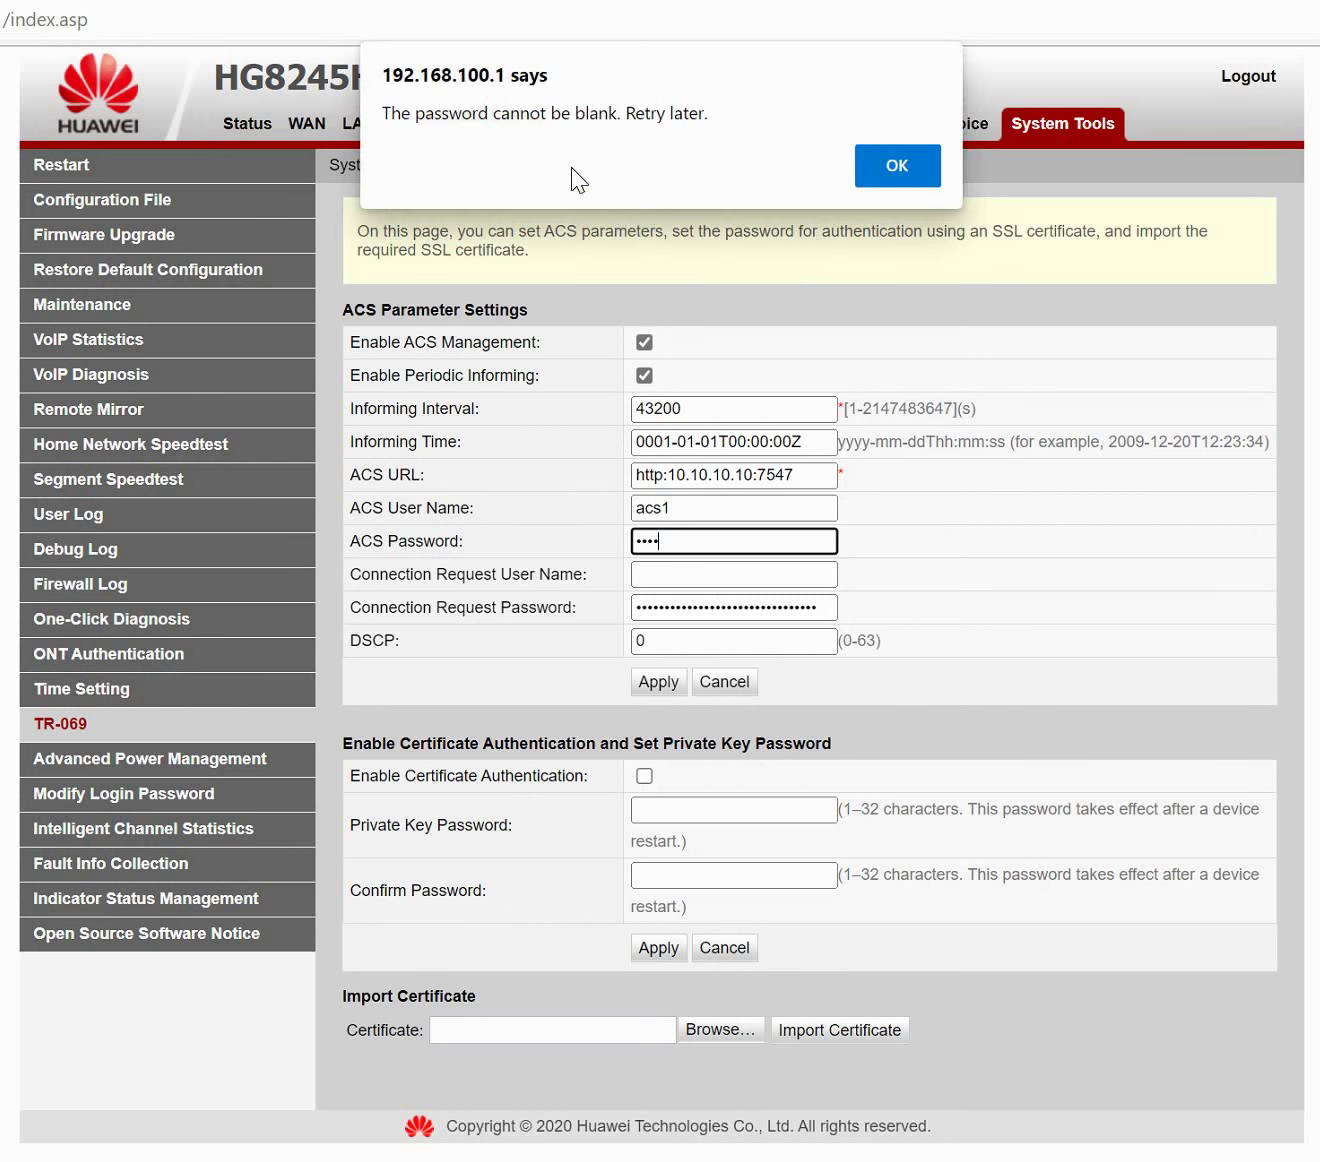
Dismiss the blank-password warning, re-enter the ACS password, and clear Connection Request User Name.
double_click(542, 115)
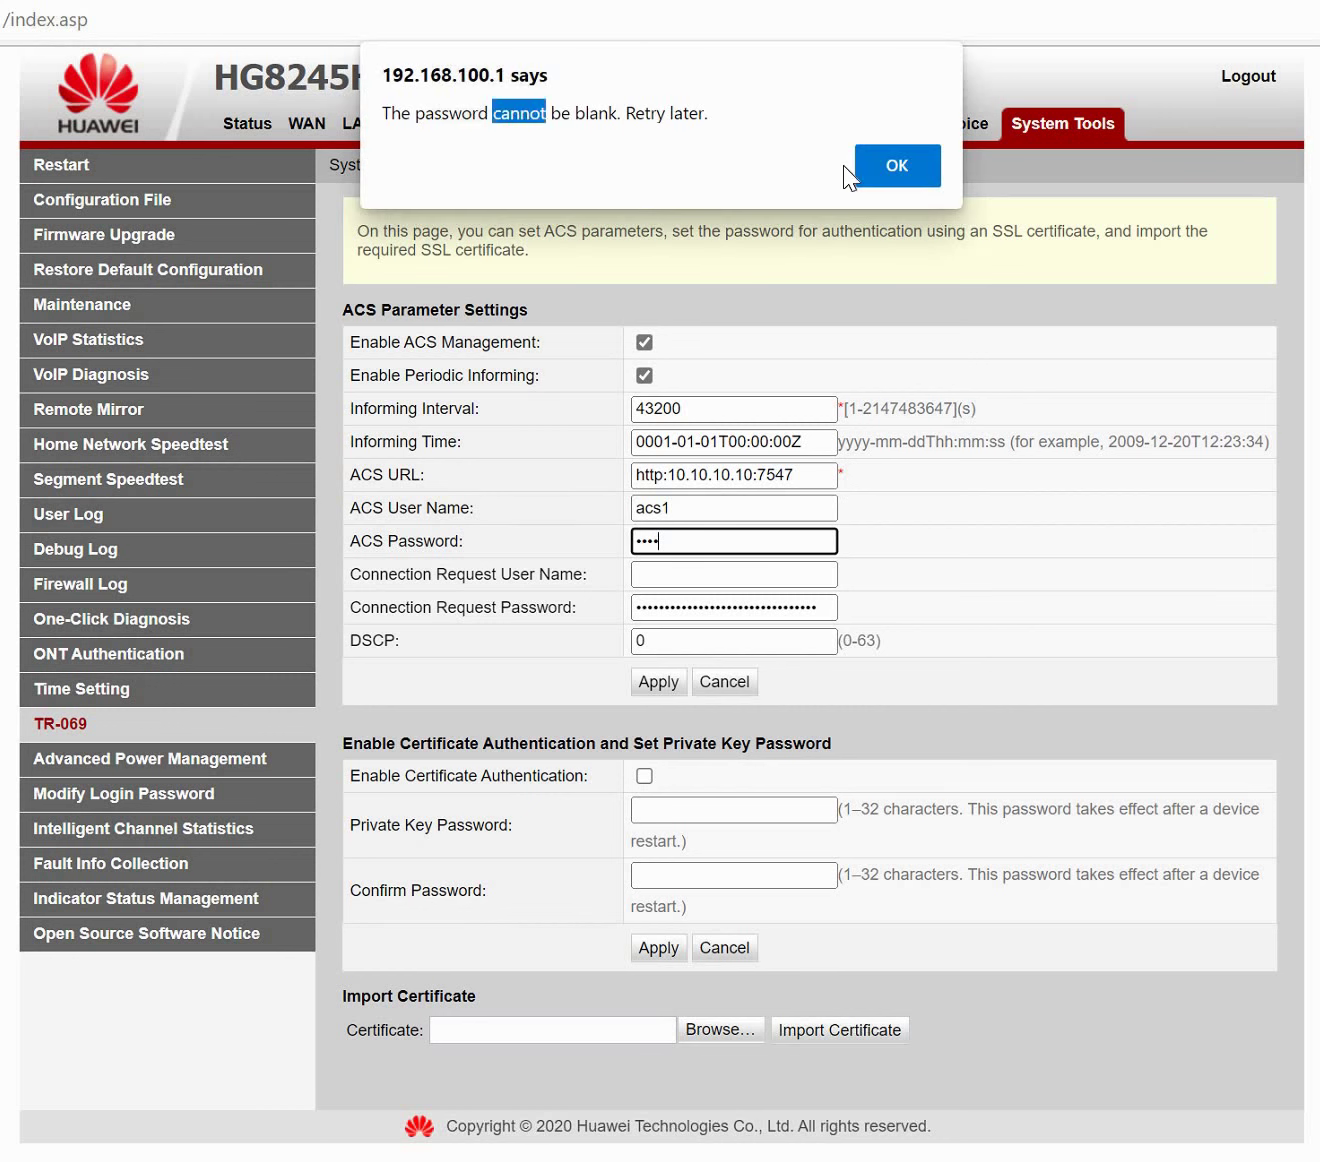
left_click(873, 179)
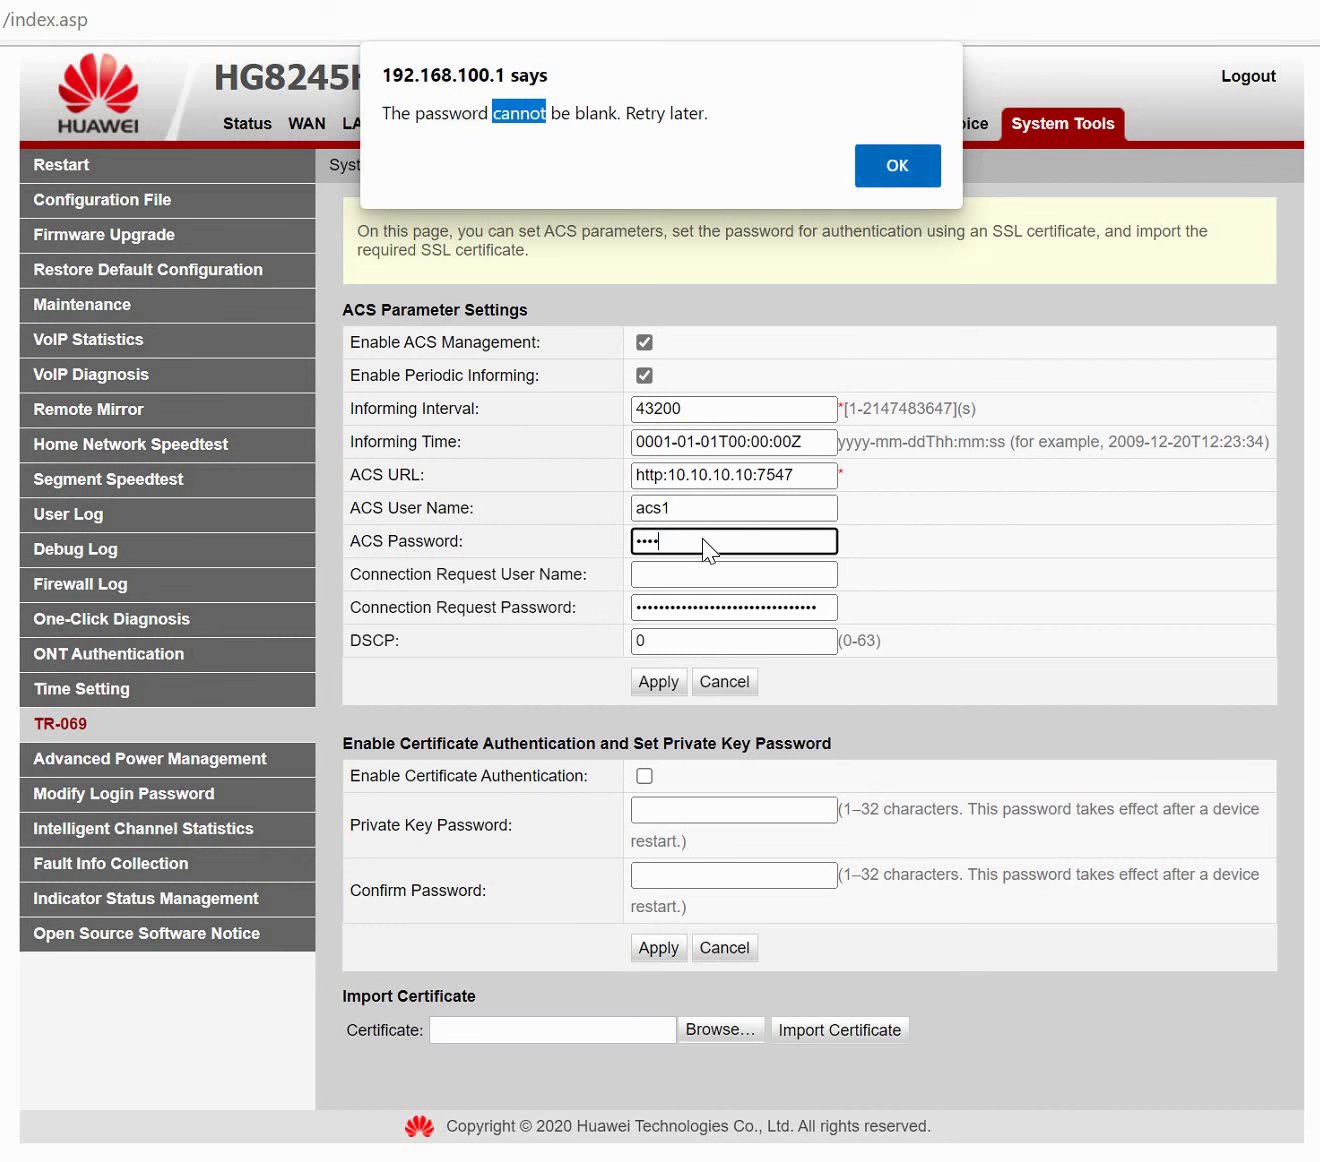
left_click(705, 574)
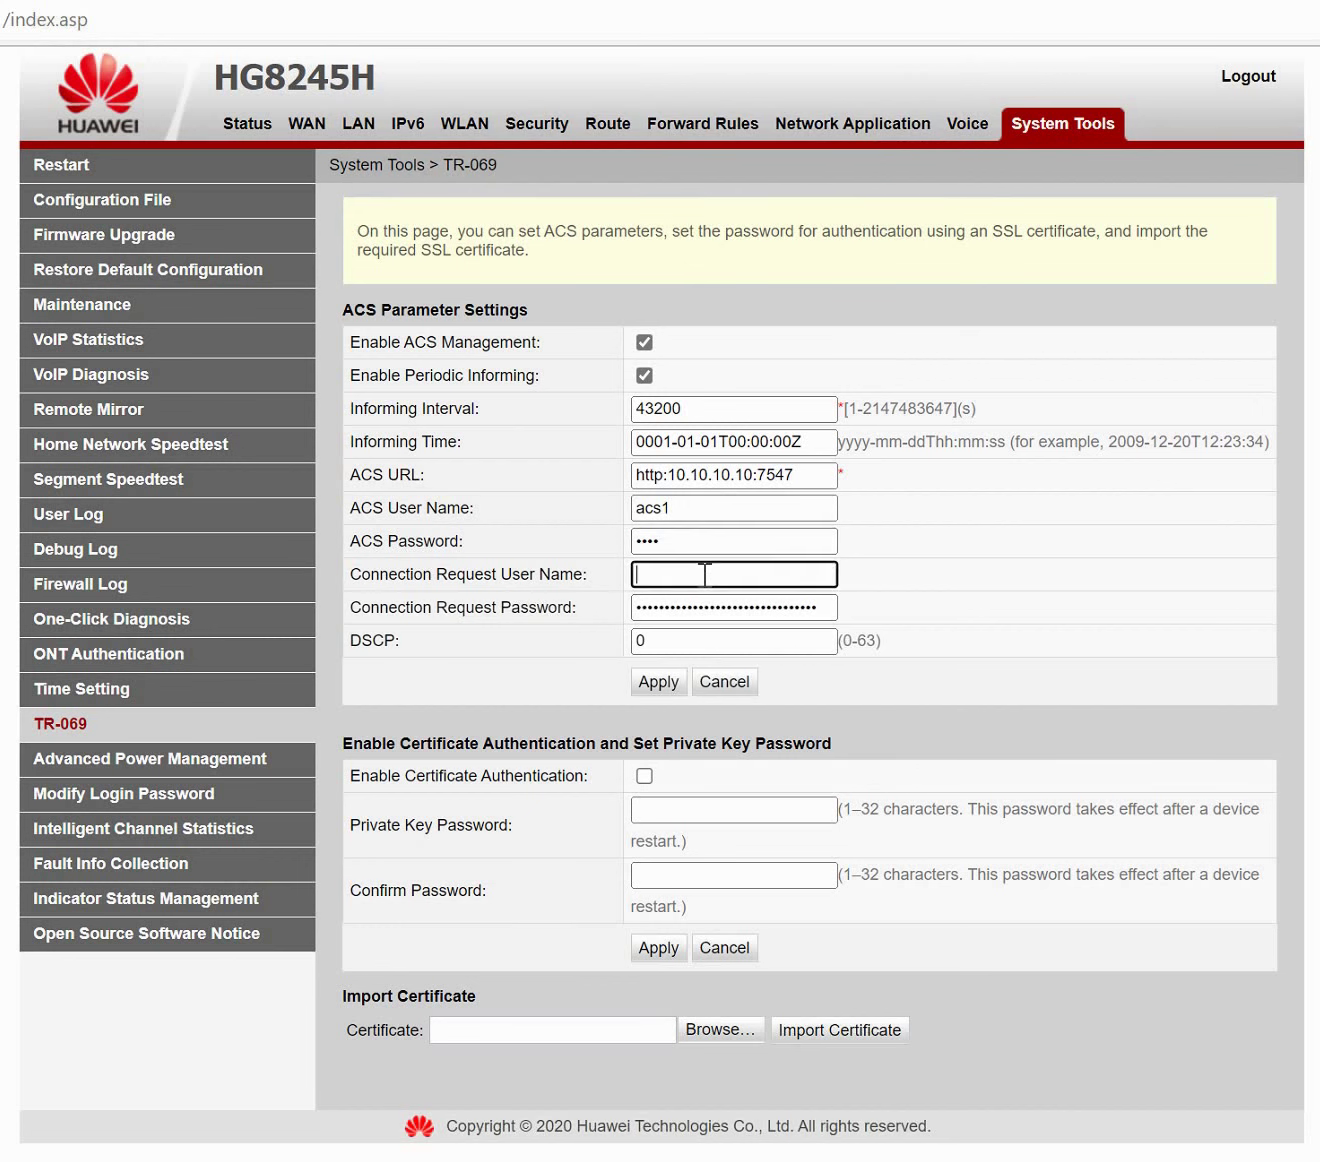
type("acs1")
double_click(676, 548)
type("acs")
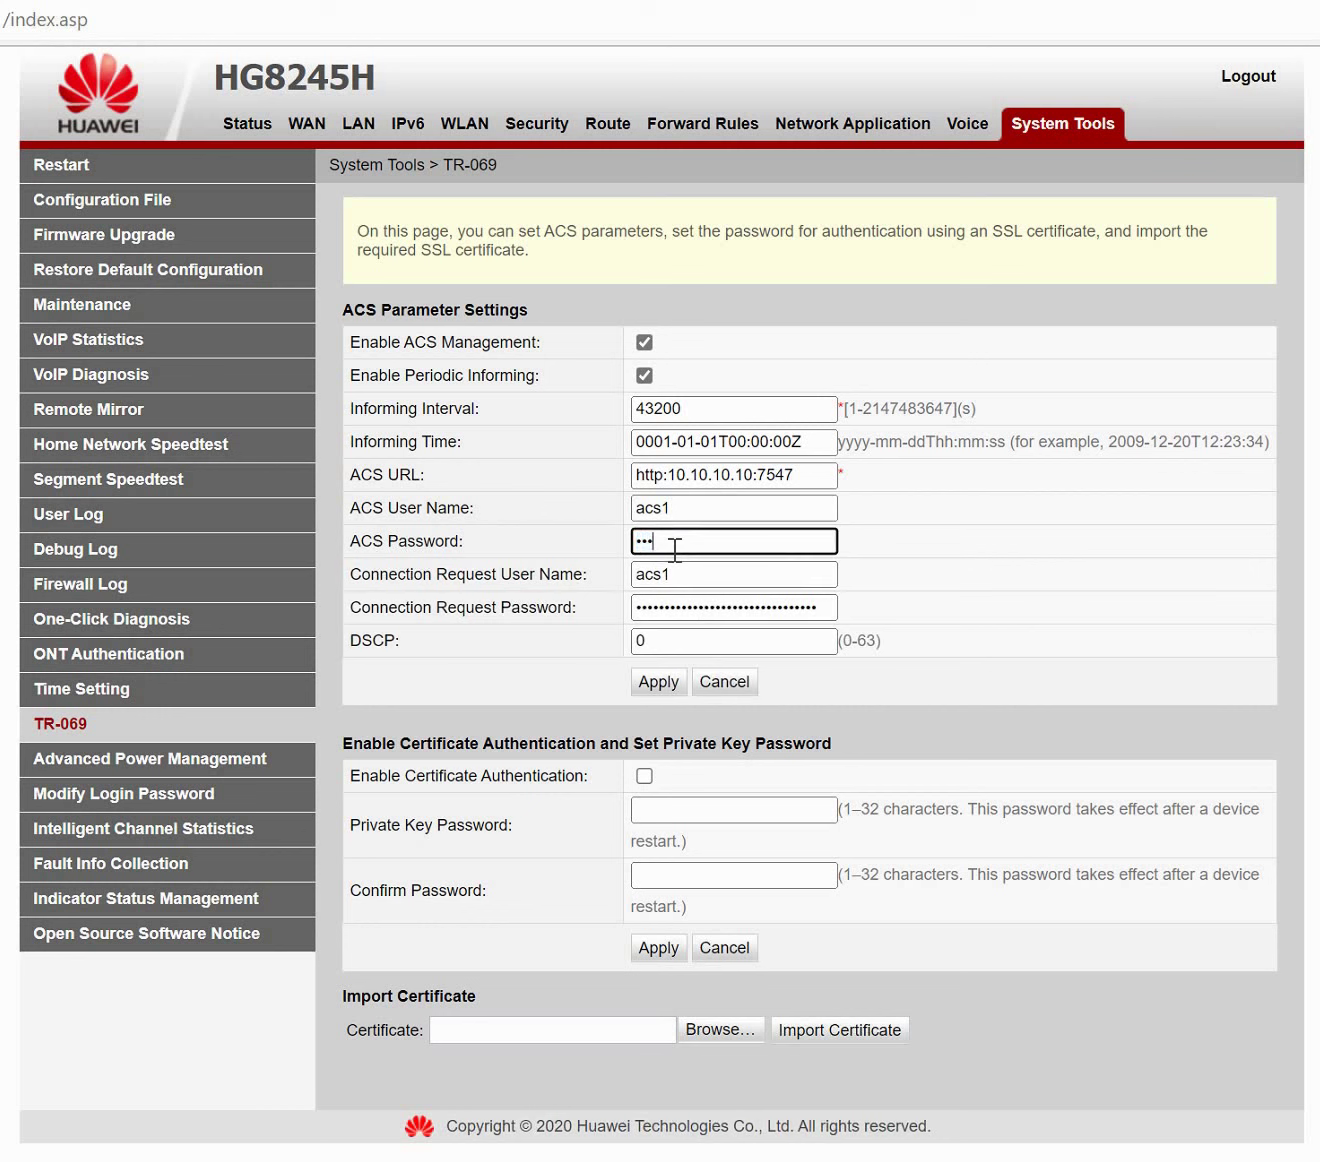
type("1")
key("Tab")
left_click(676, 575)
key("BackSpace")
key("BackSpace")
key("BackSpace")
key("BackSpace")
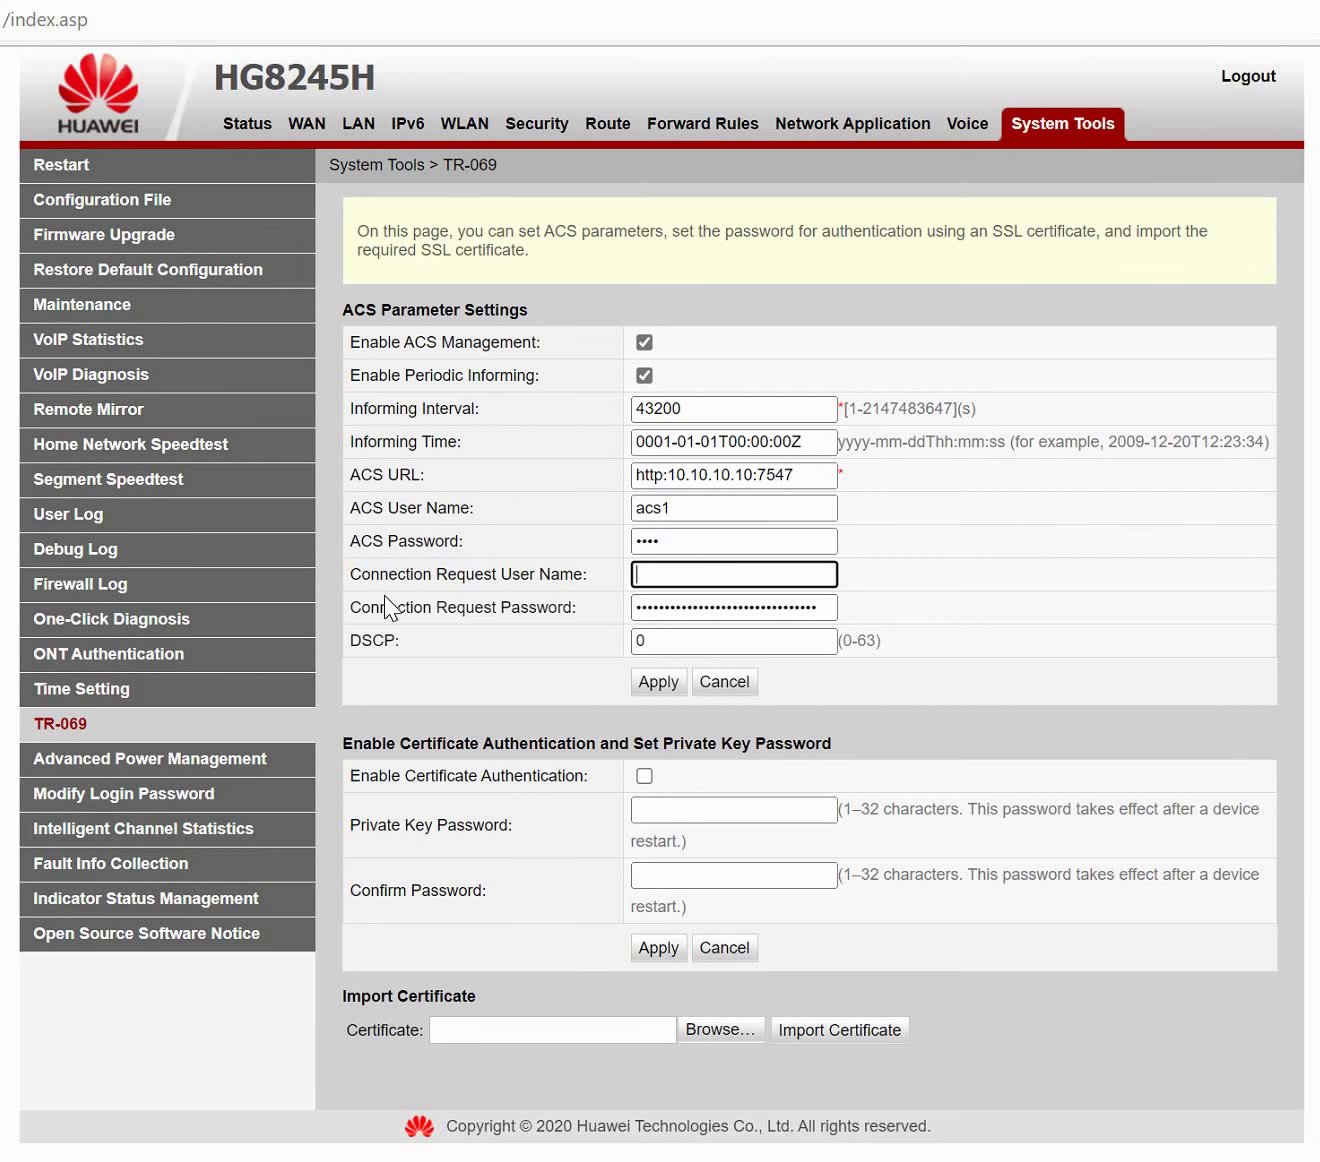
Review Power Management, Login Password, Channel Statistics, Fault Info, Indicator Status and Open Source Notice pages.
left_click(185, 762)
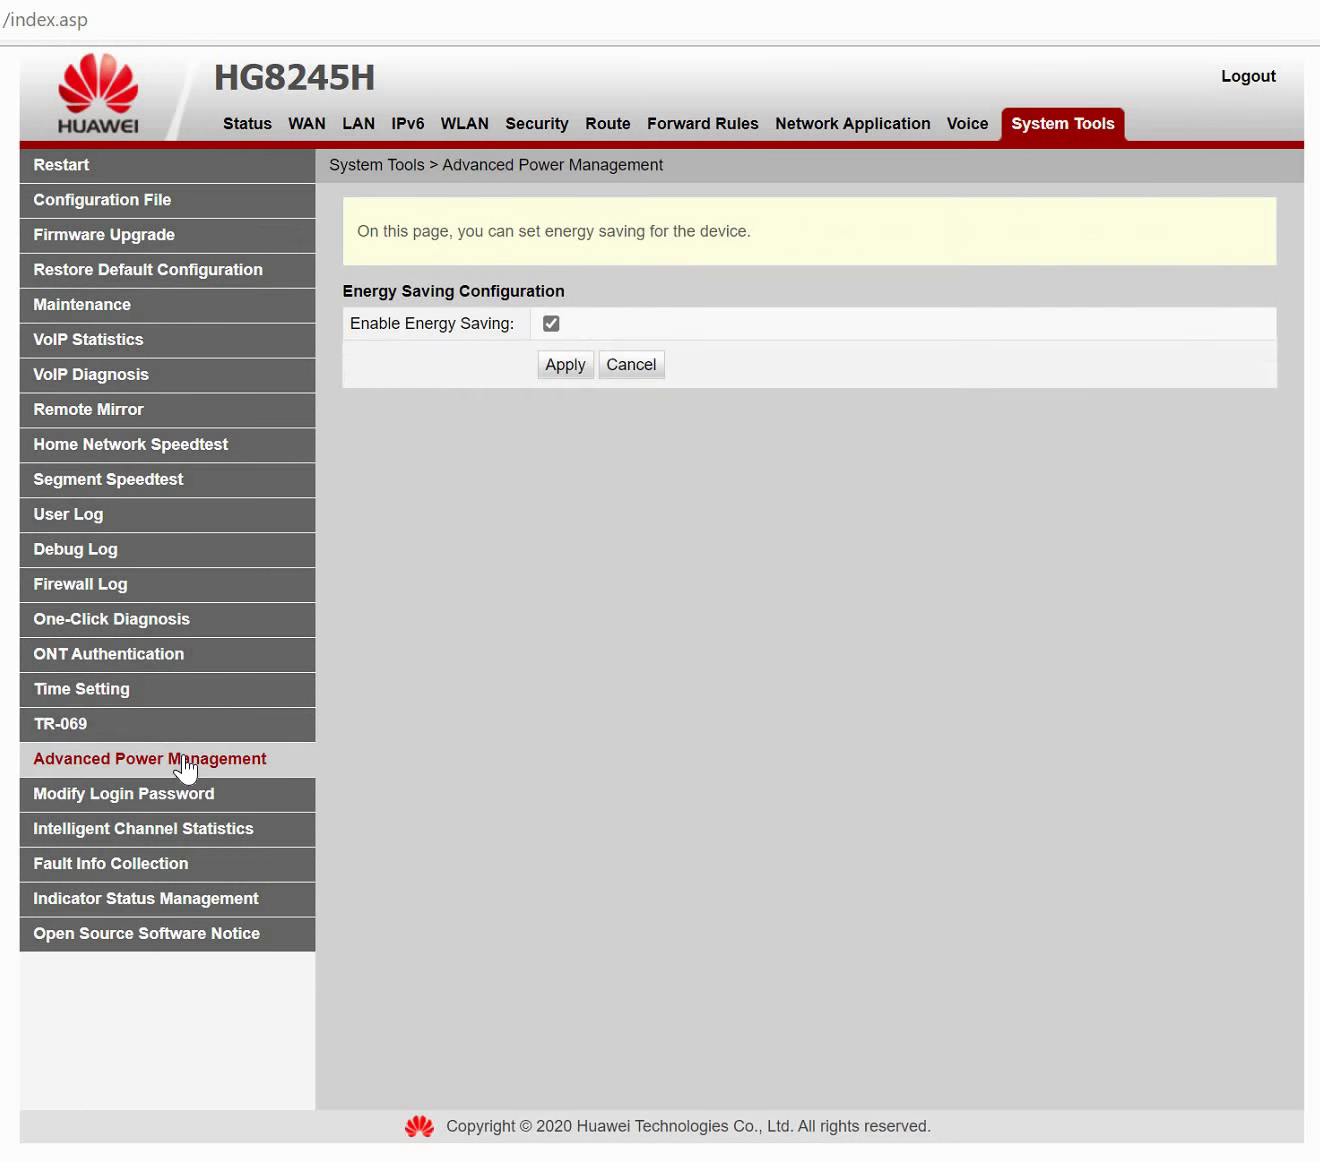
triple_click(384, 309)
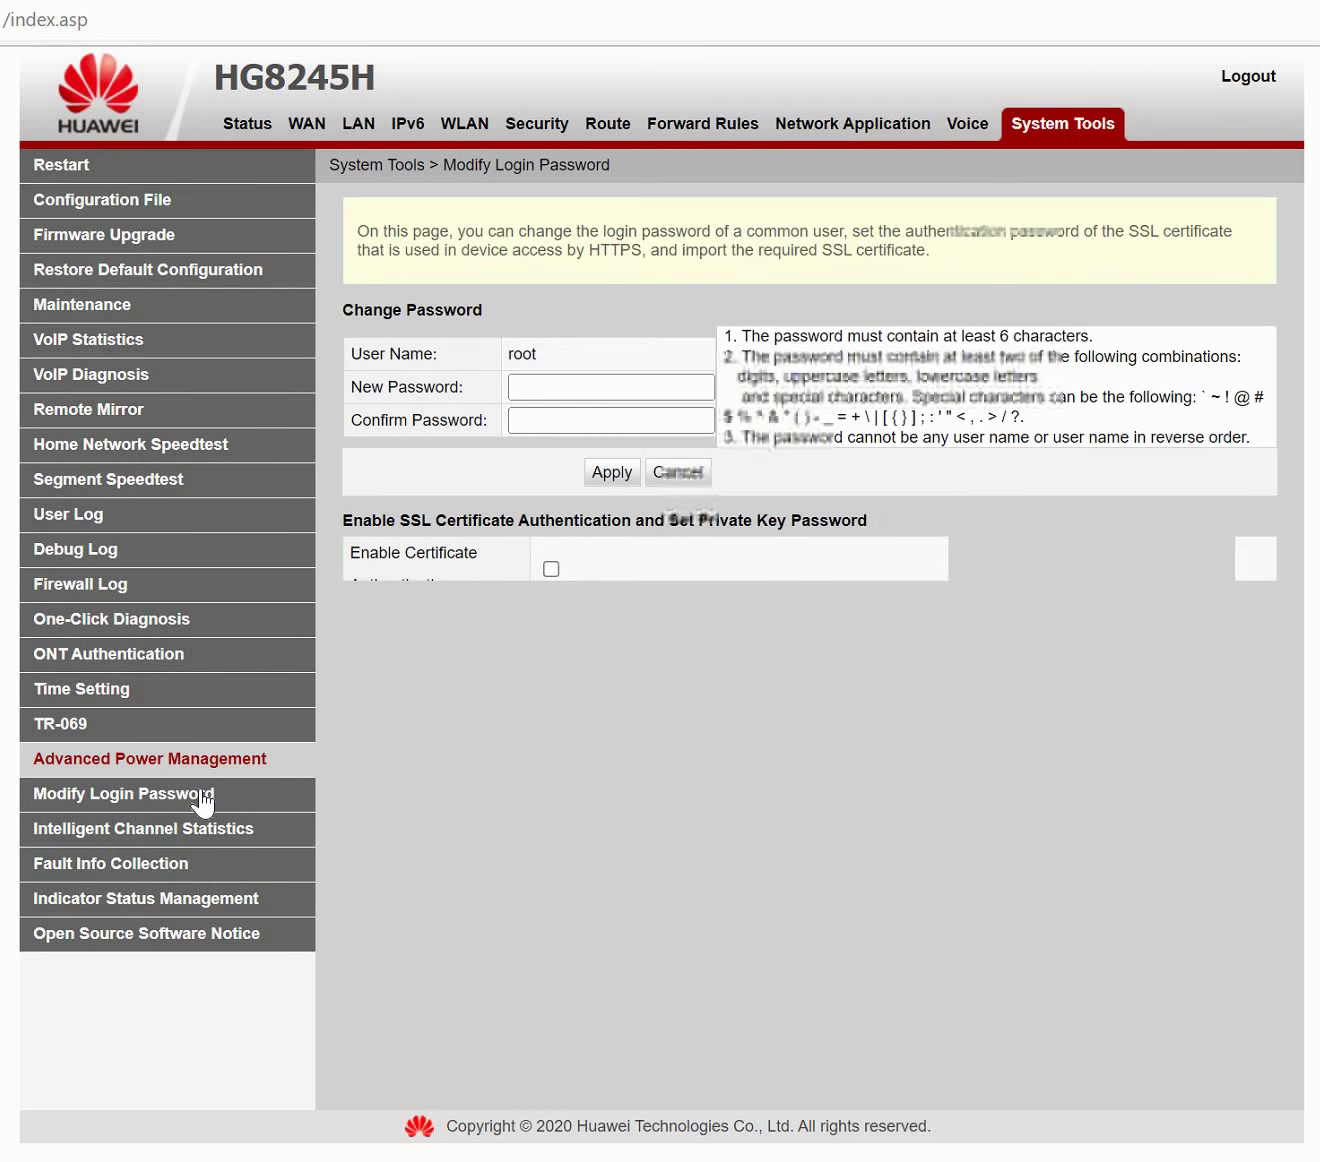
left_click(593, 395)
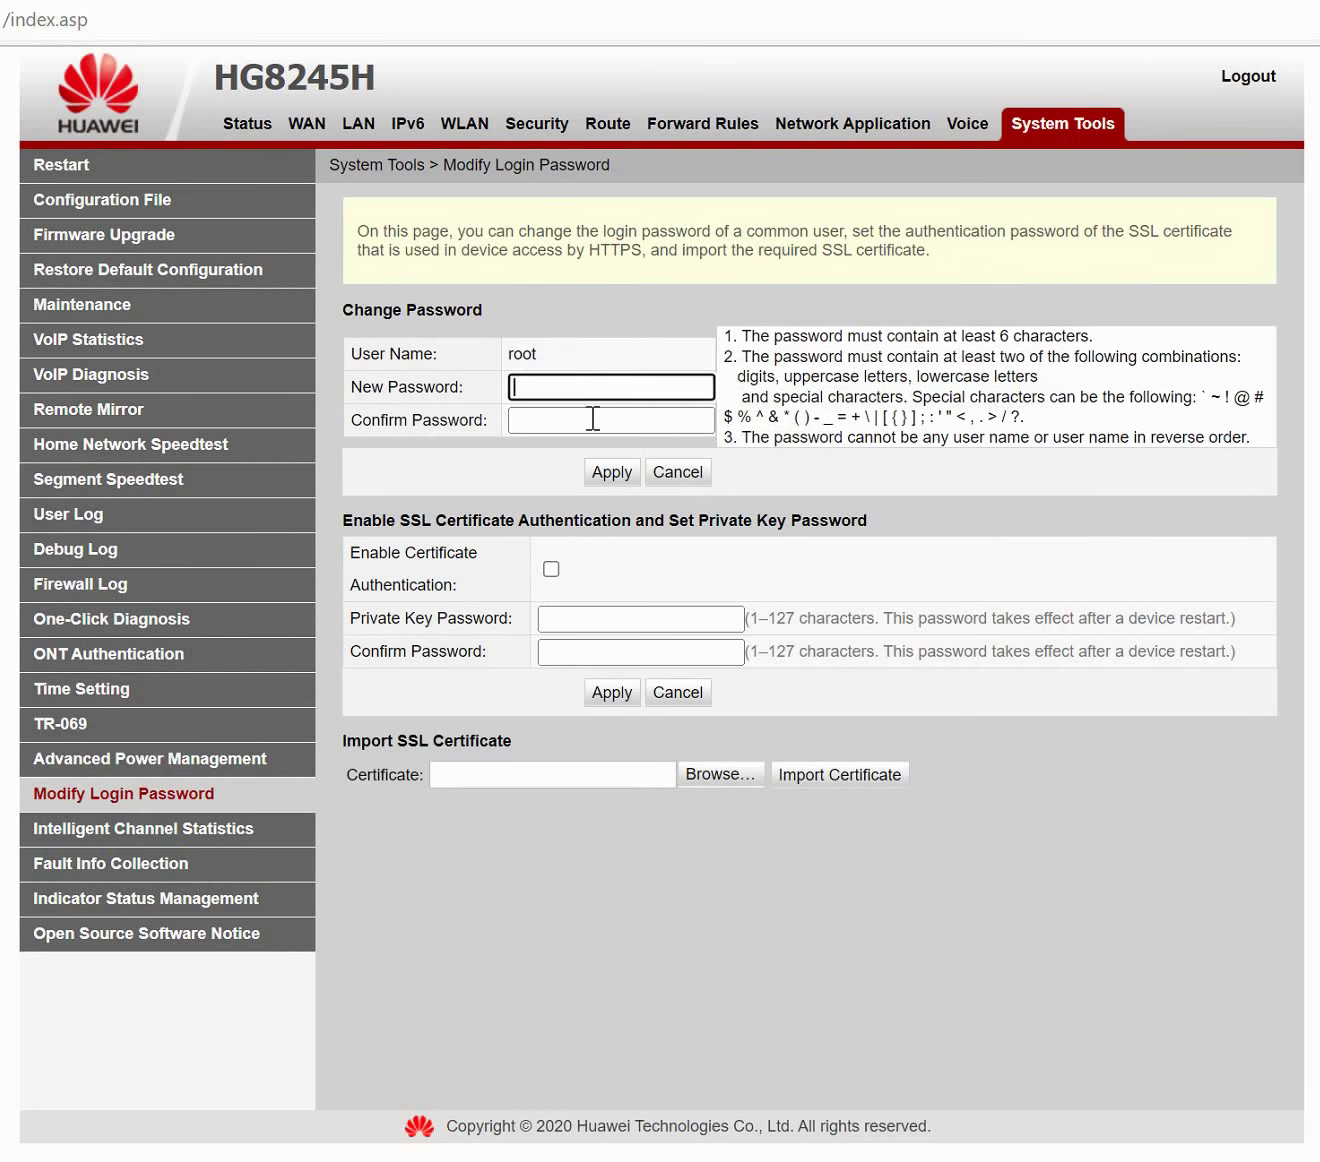
left_click(592, 419)
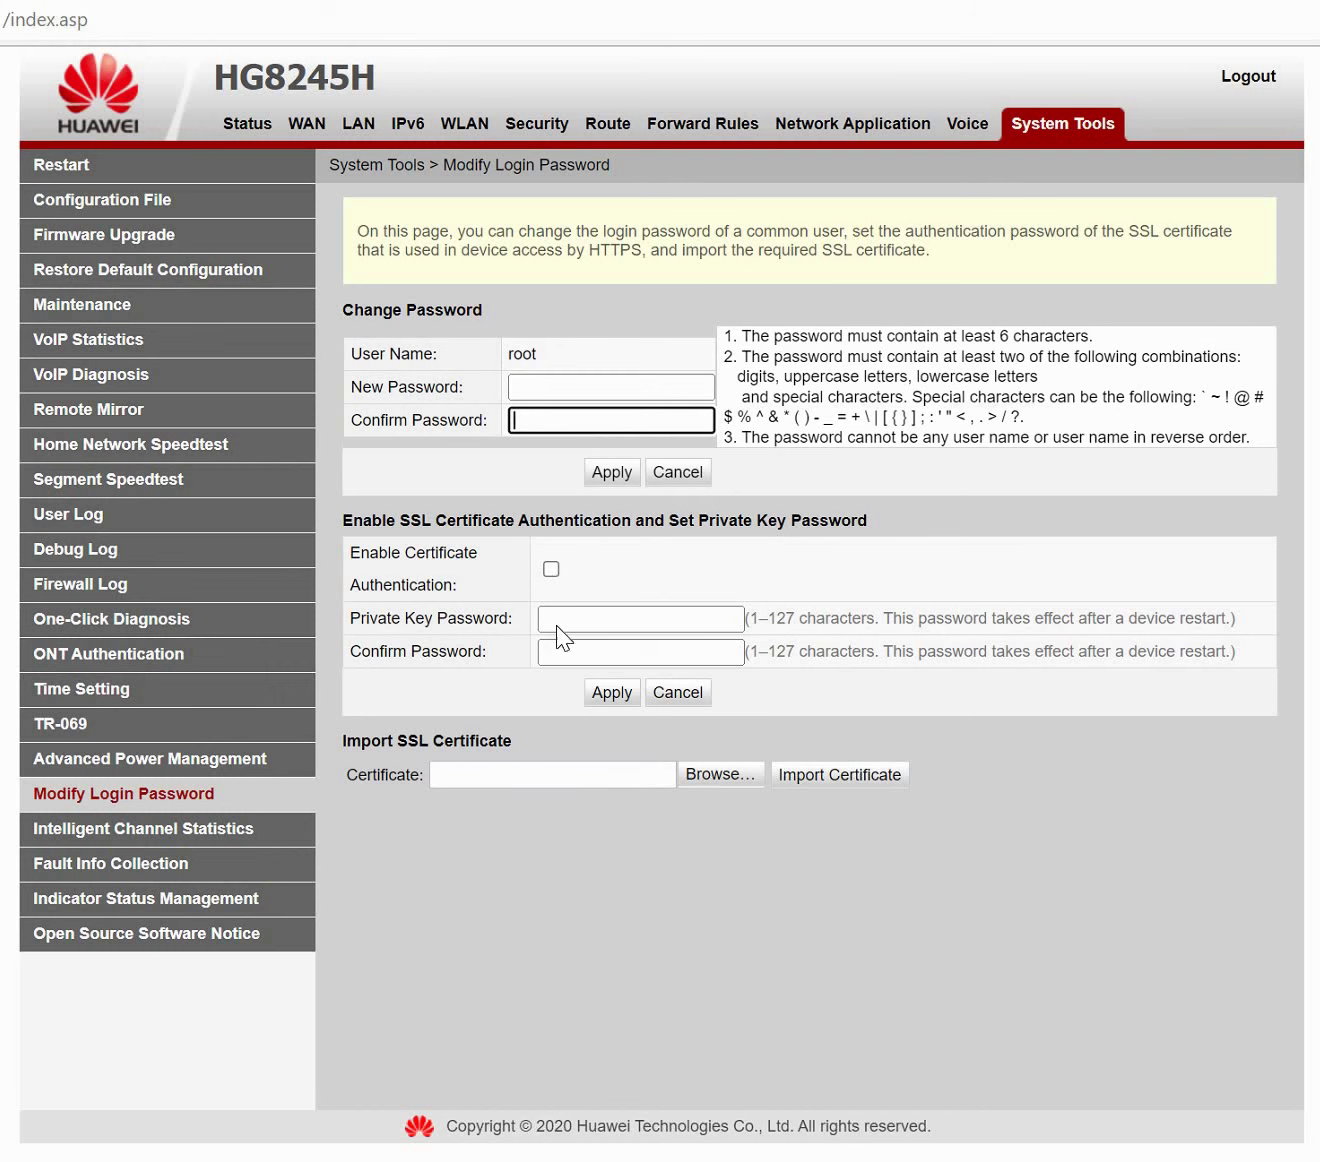
left_click(201, 841)
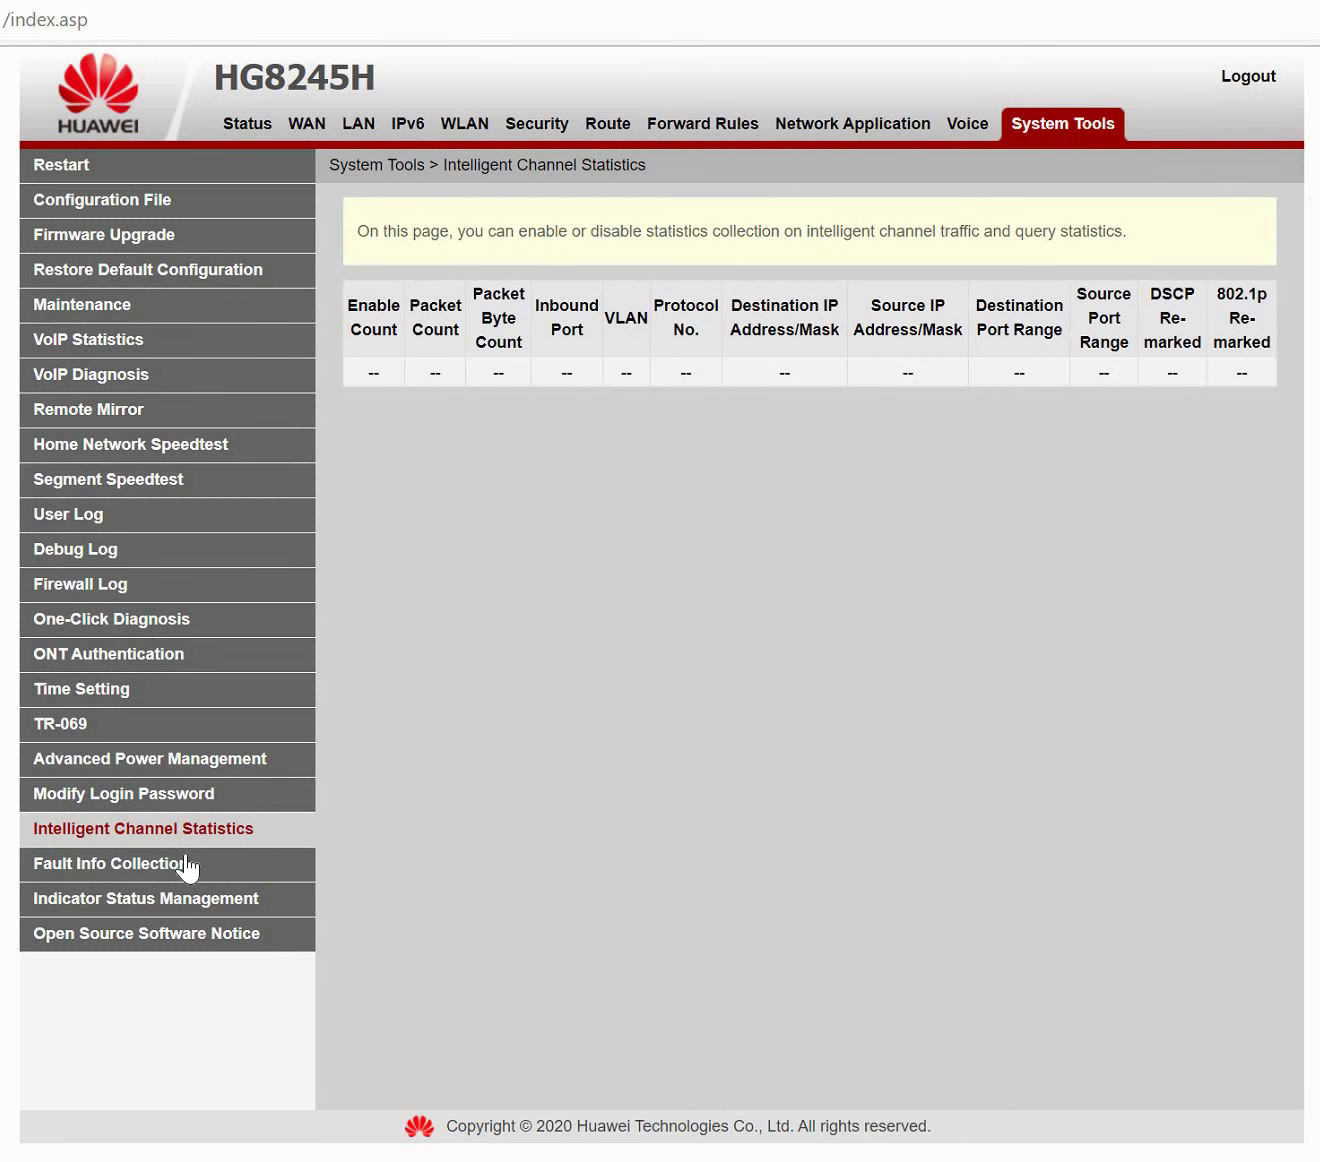
left_click(189, 872)
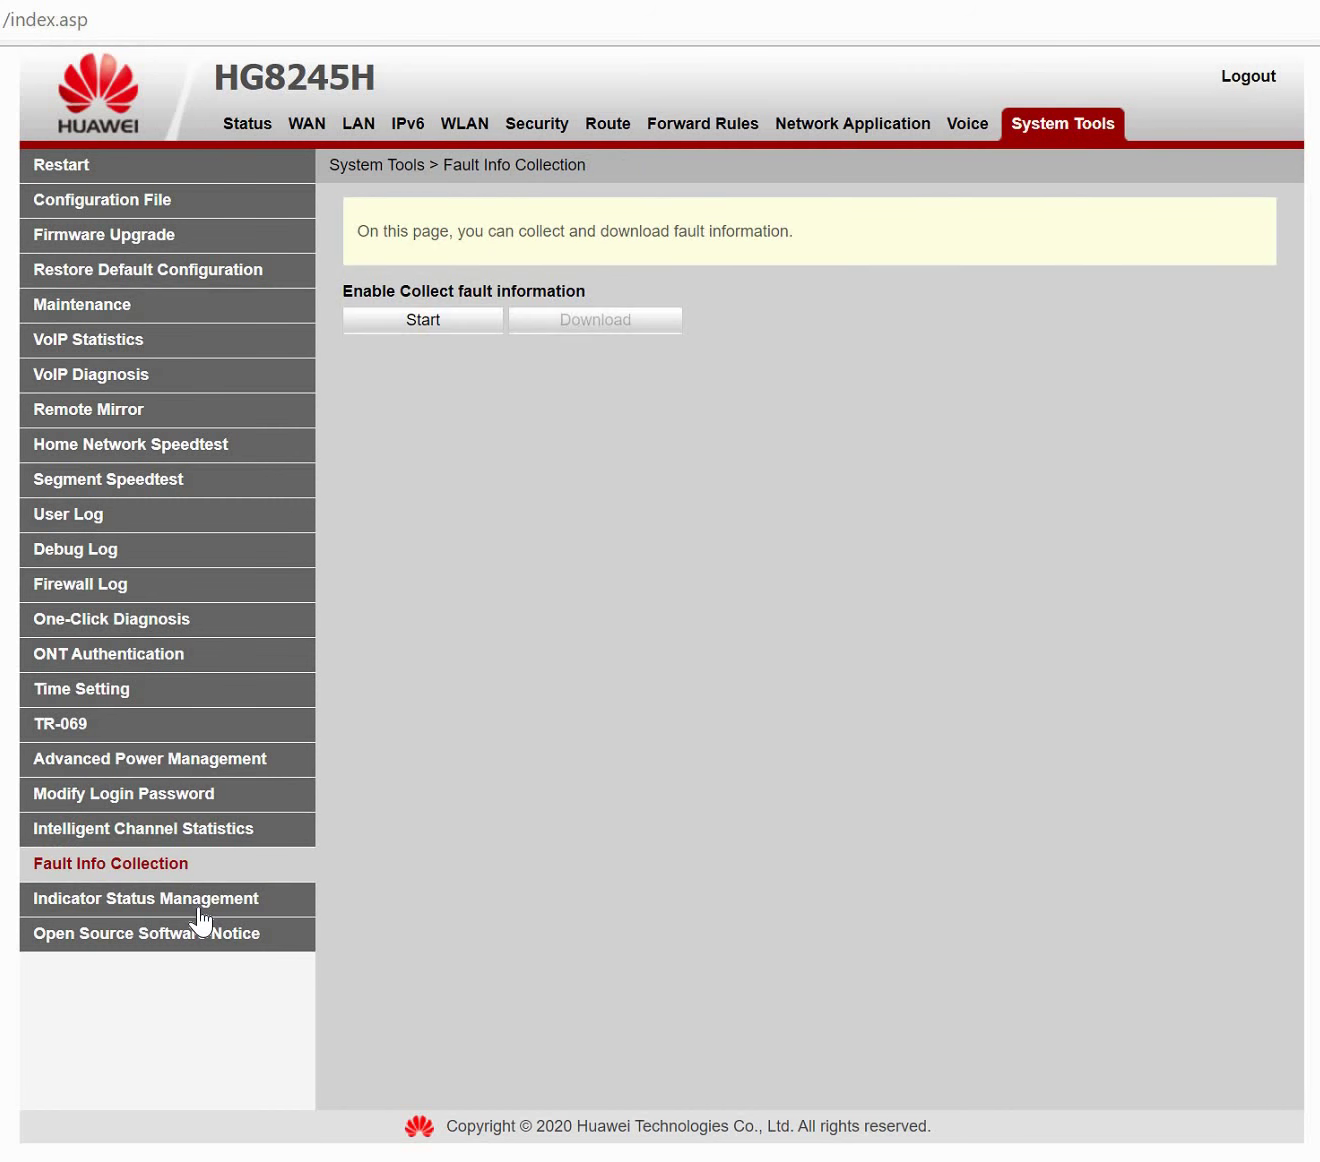
left_click(201, 905)
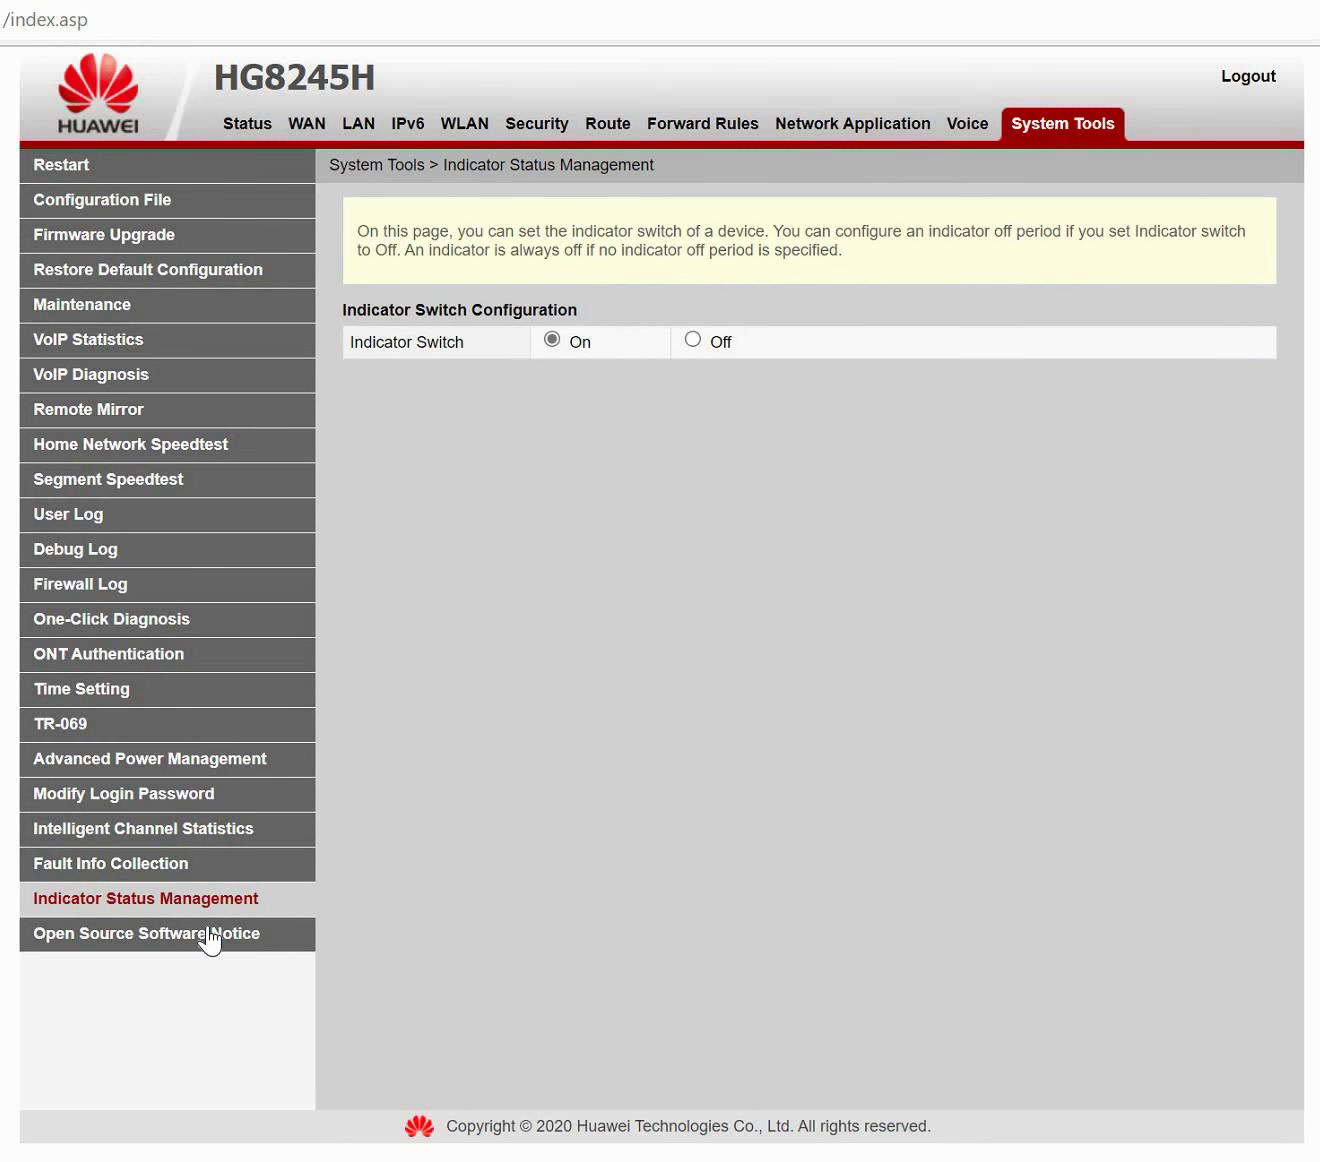
left_click(210, 939)
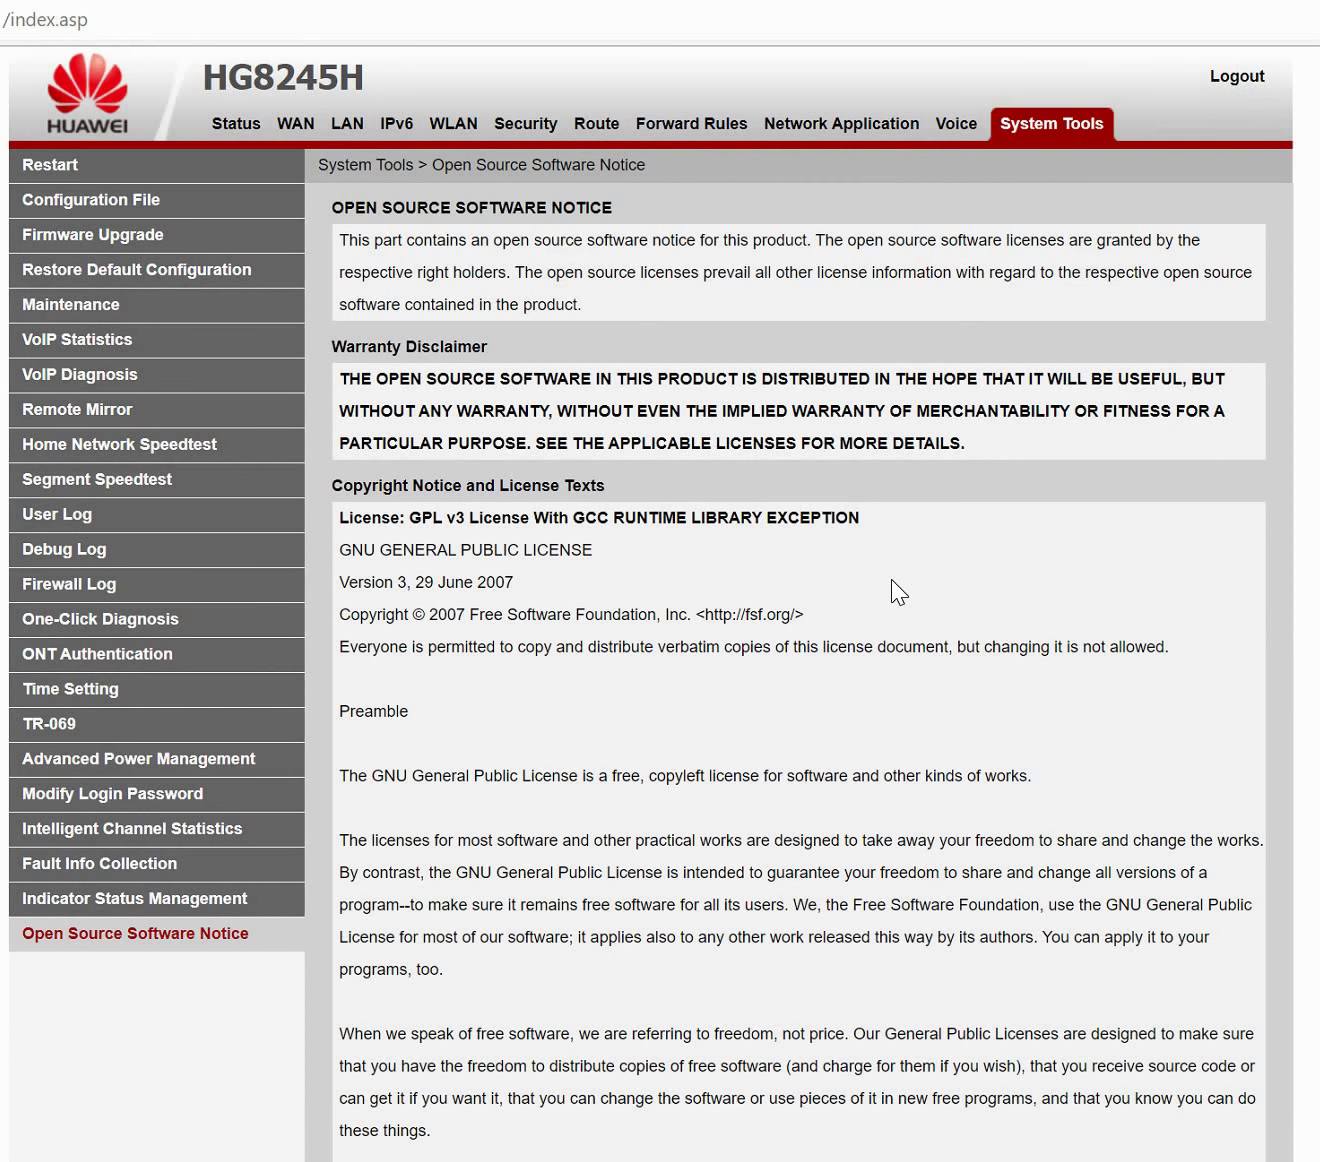
scroll(891, 578, "down", 2)
scroll(891, 578, "down", 10)
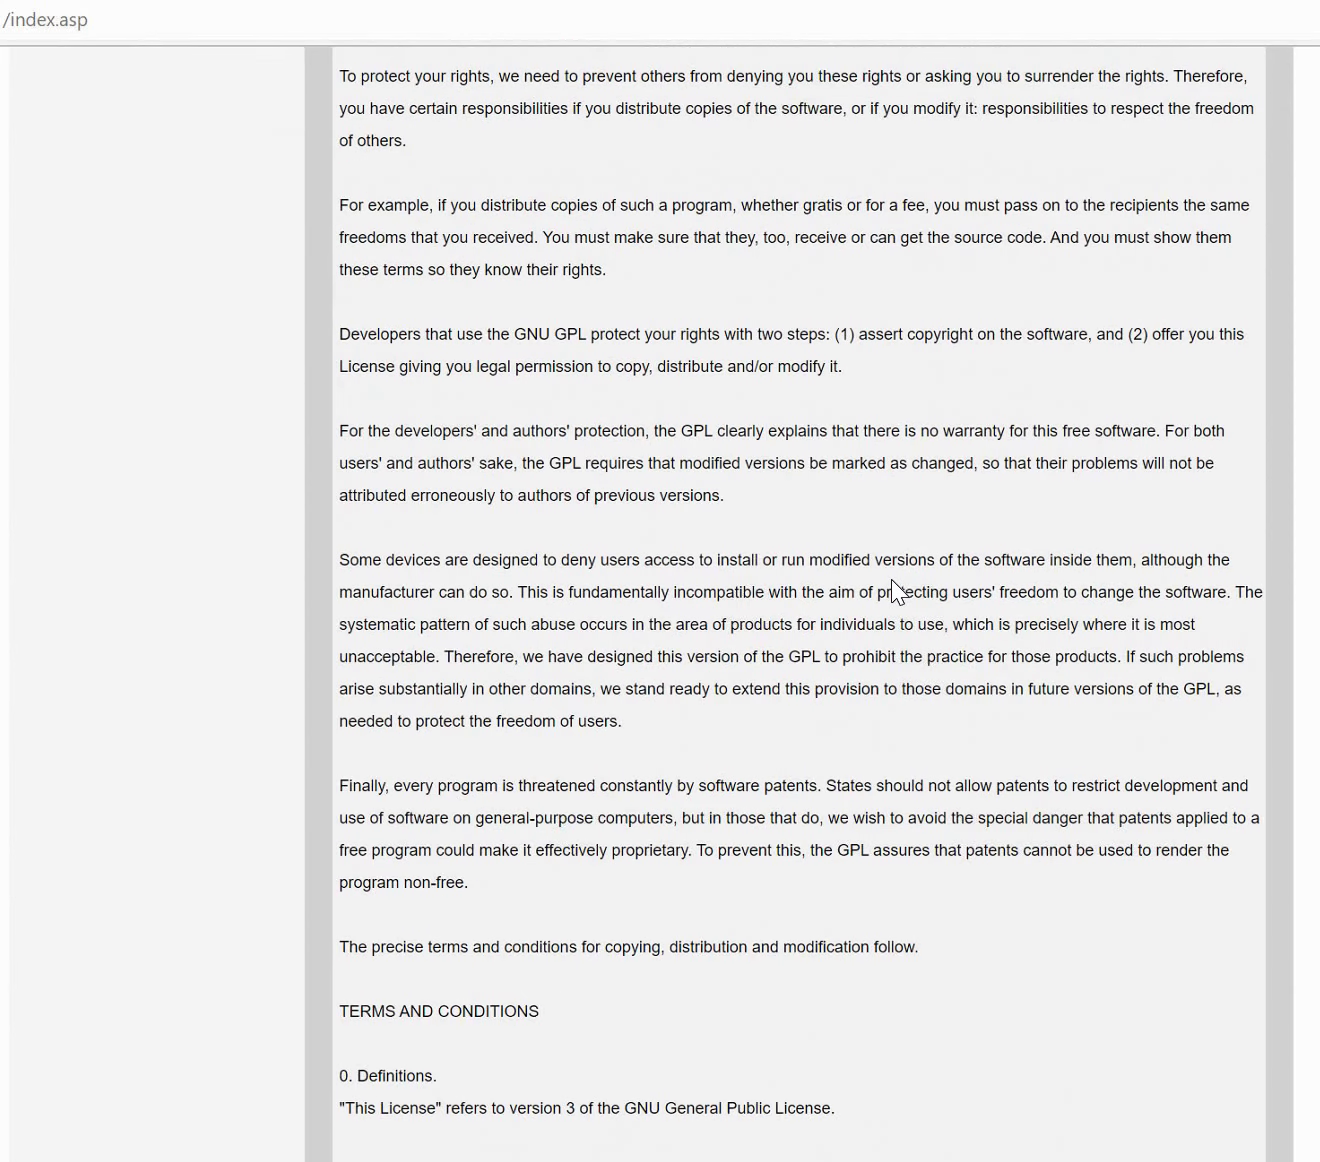
scroll(891, 578, "down", 10)
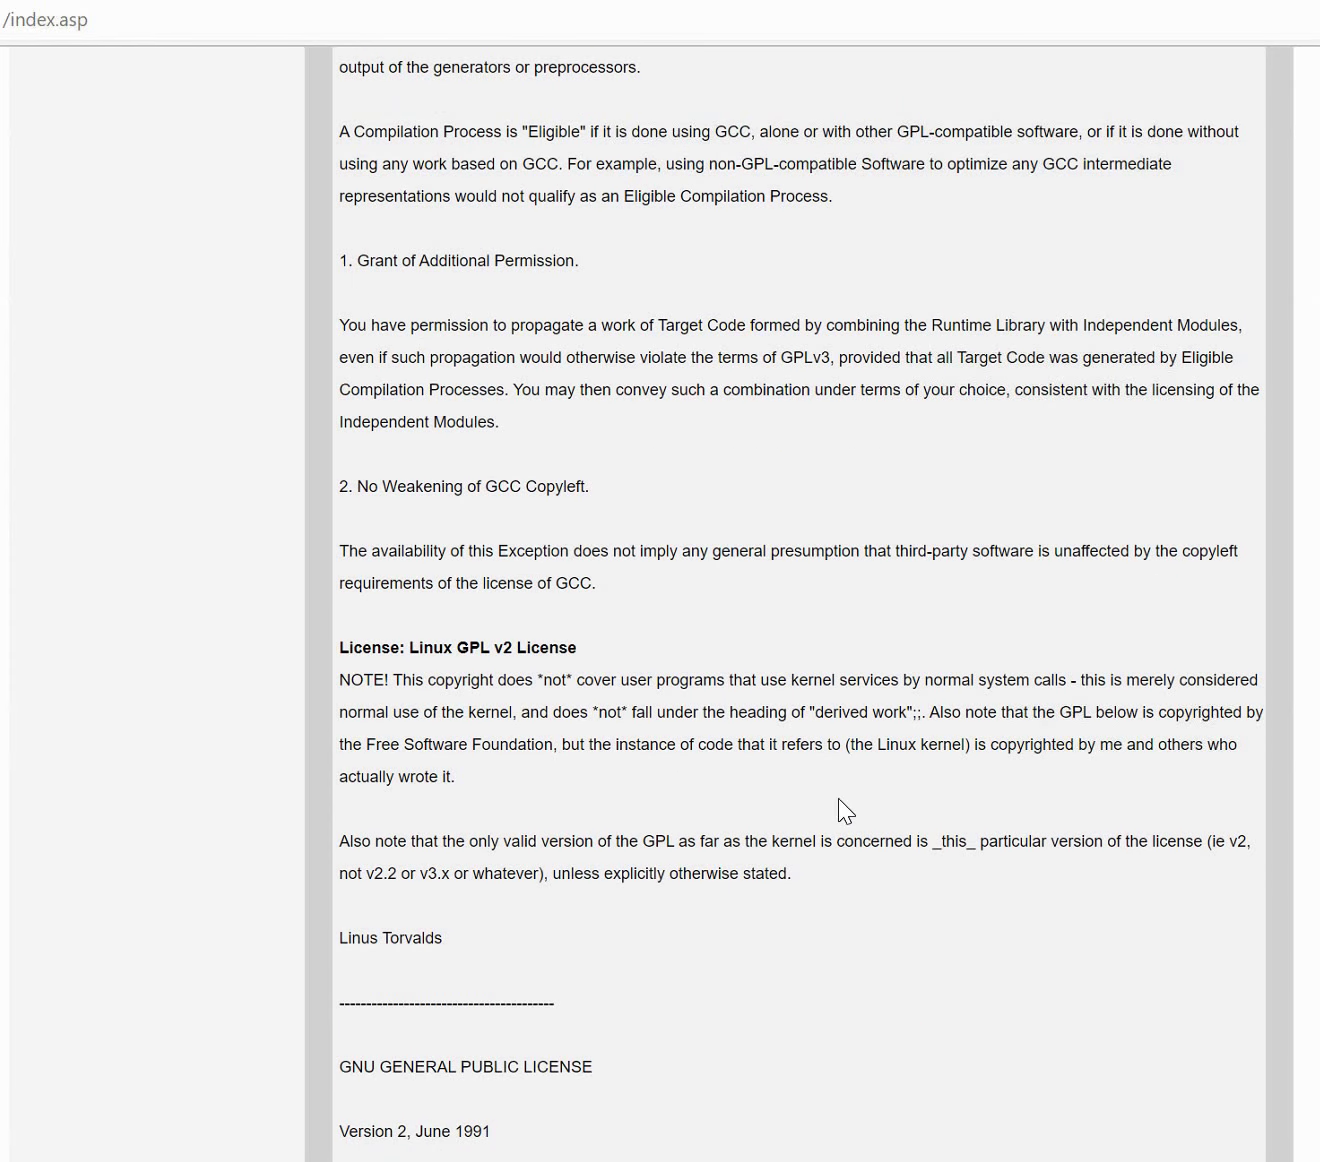
scroll(839, 798, "down", 10)
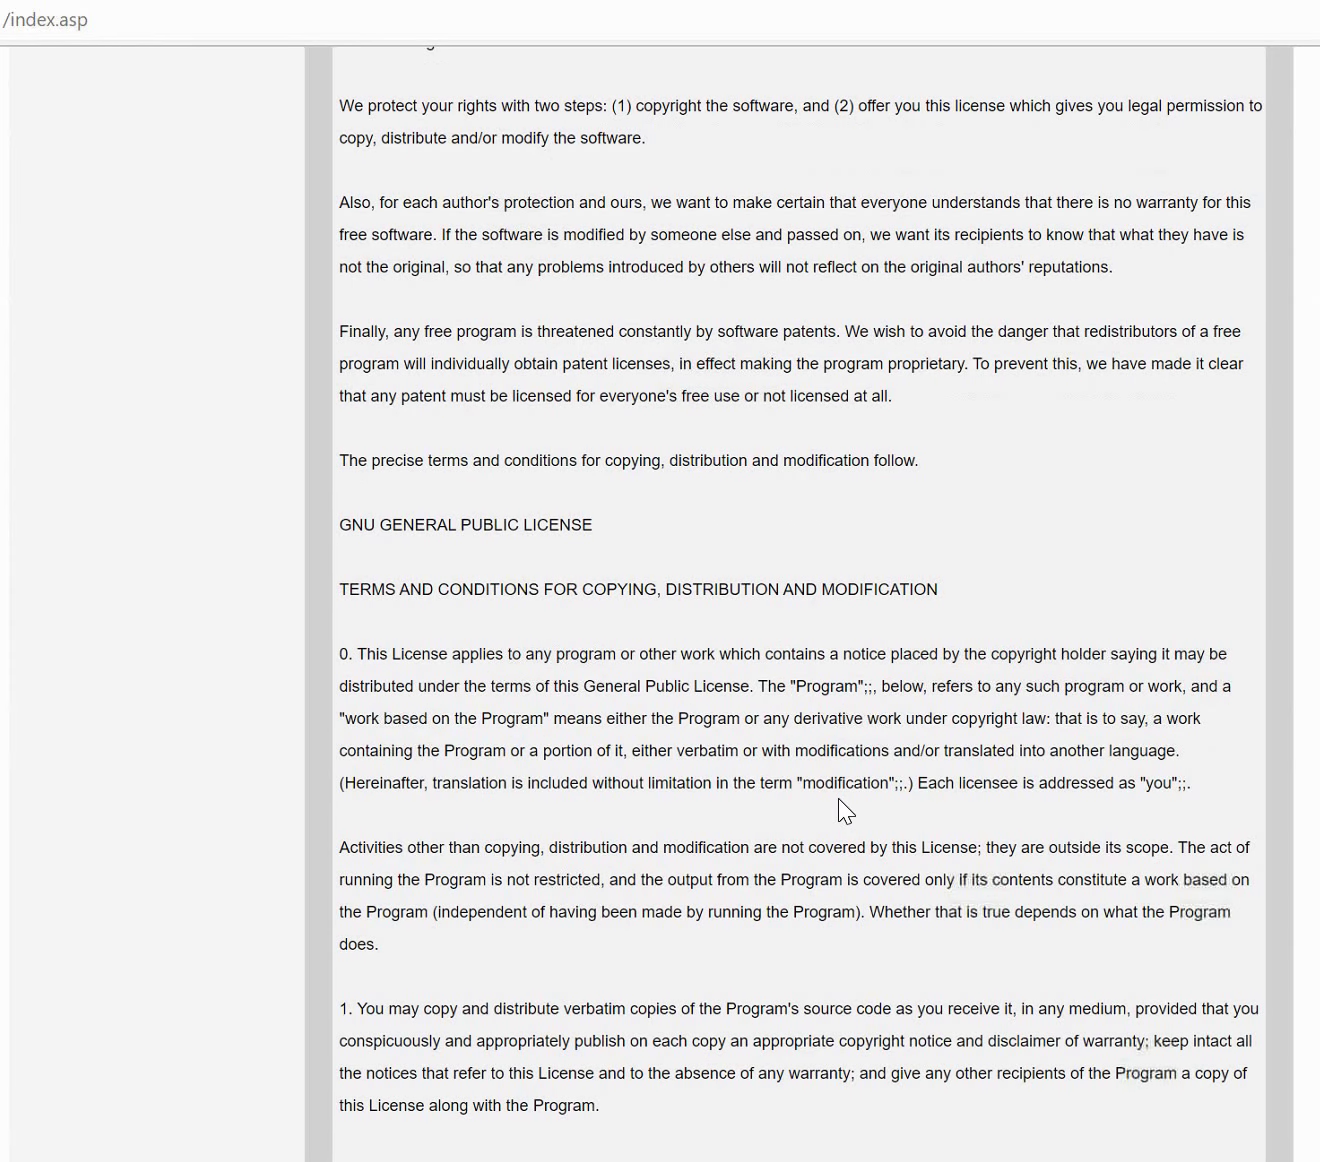
scroll(838, 798, "up", 3)
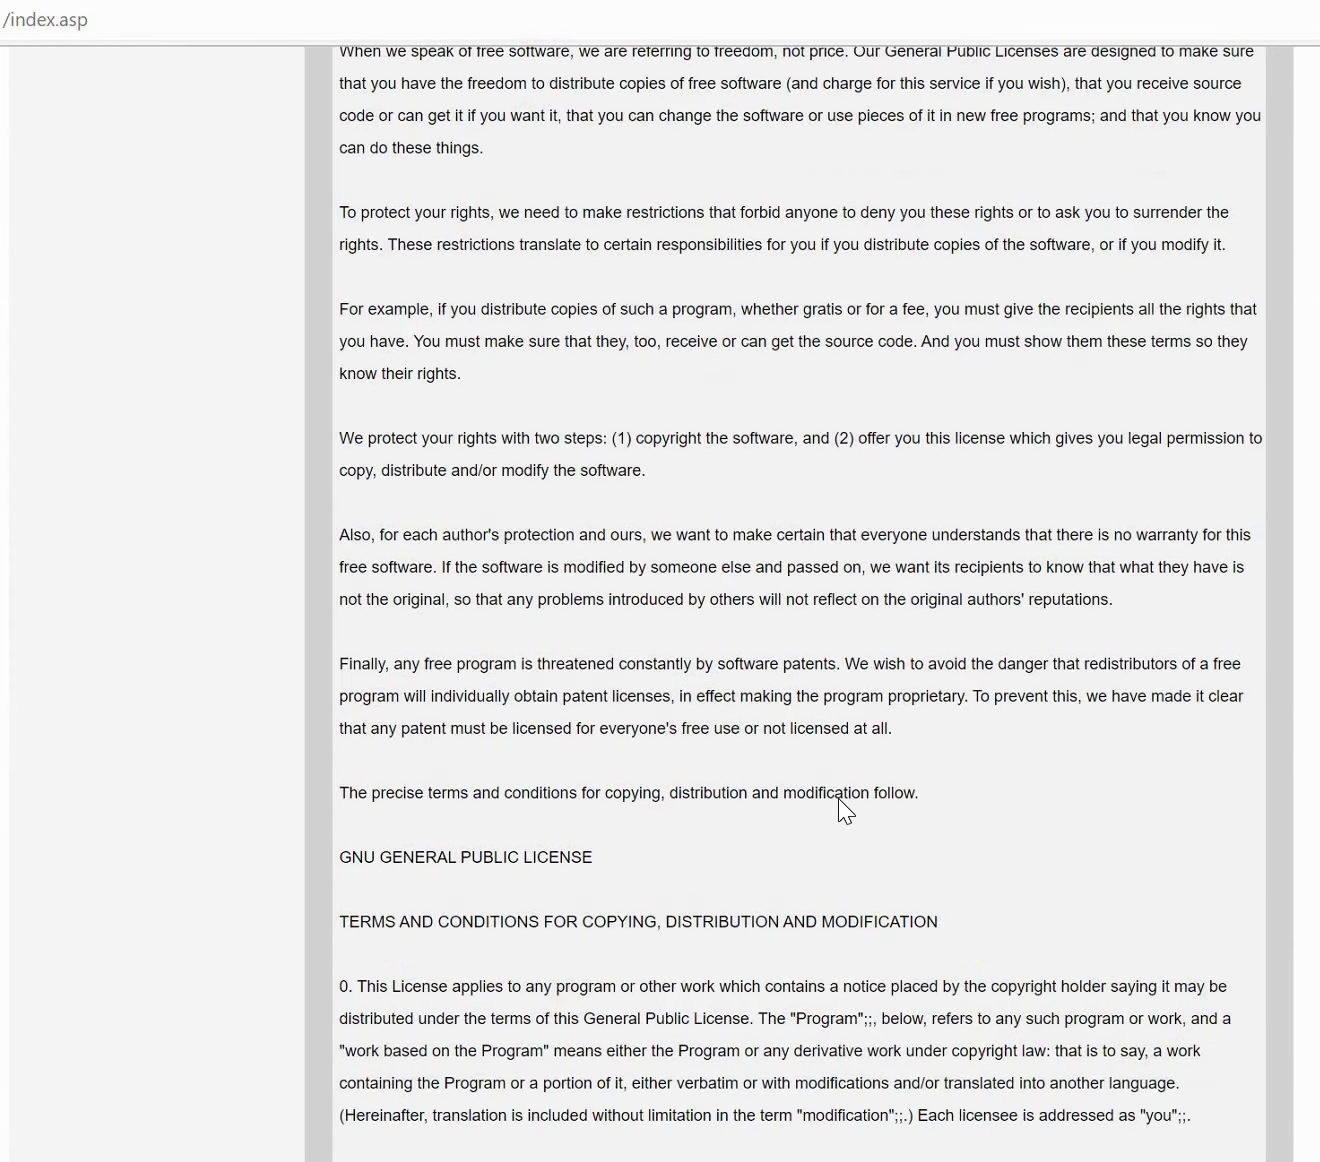
scroll(838, 798, "up", 5)
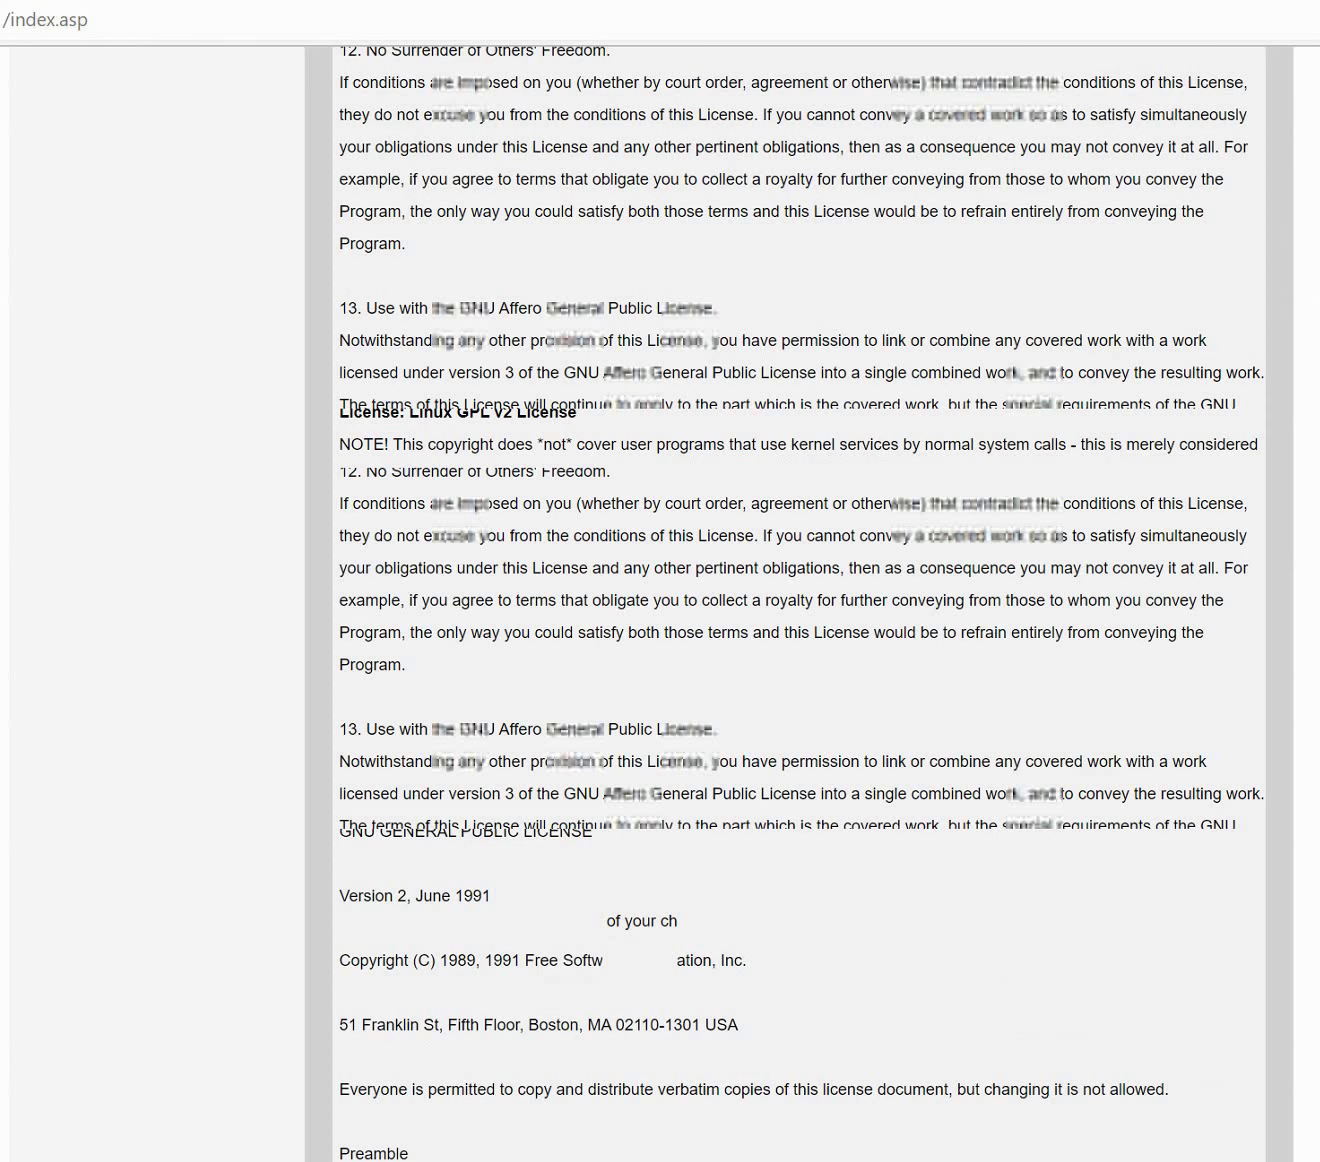
scroll(838, 798, "up", 10)
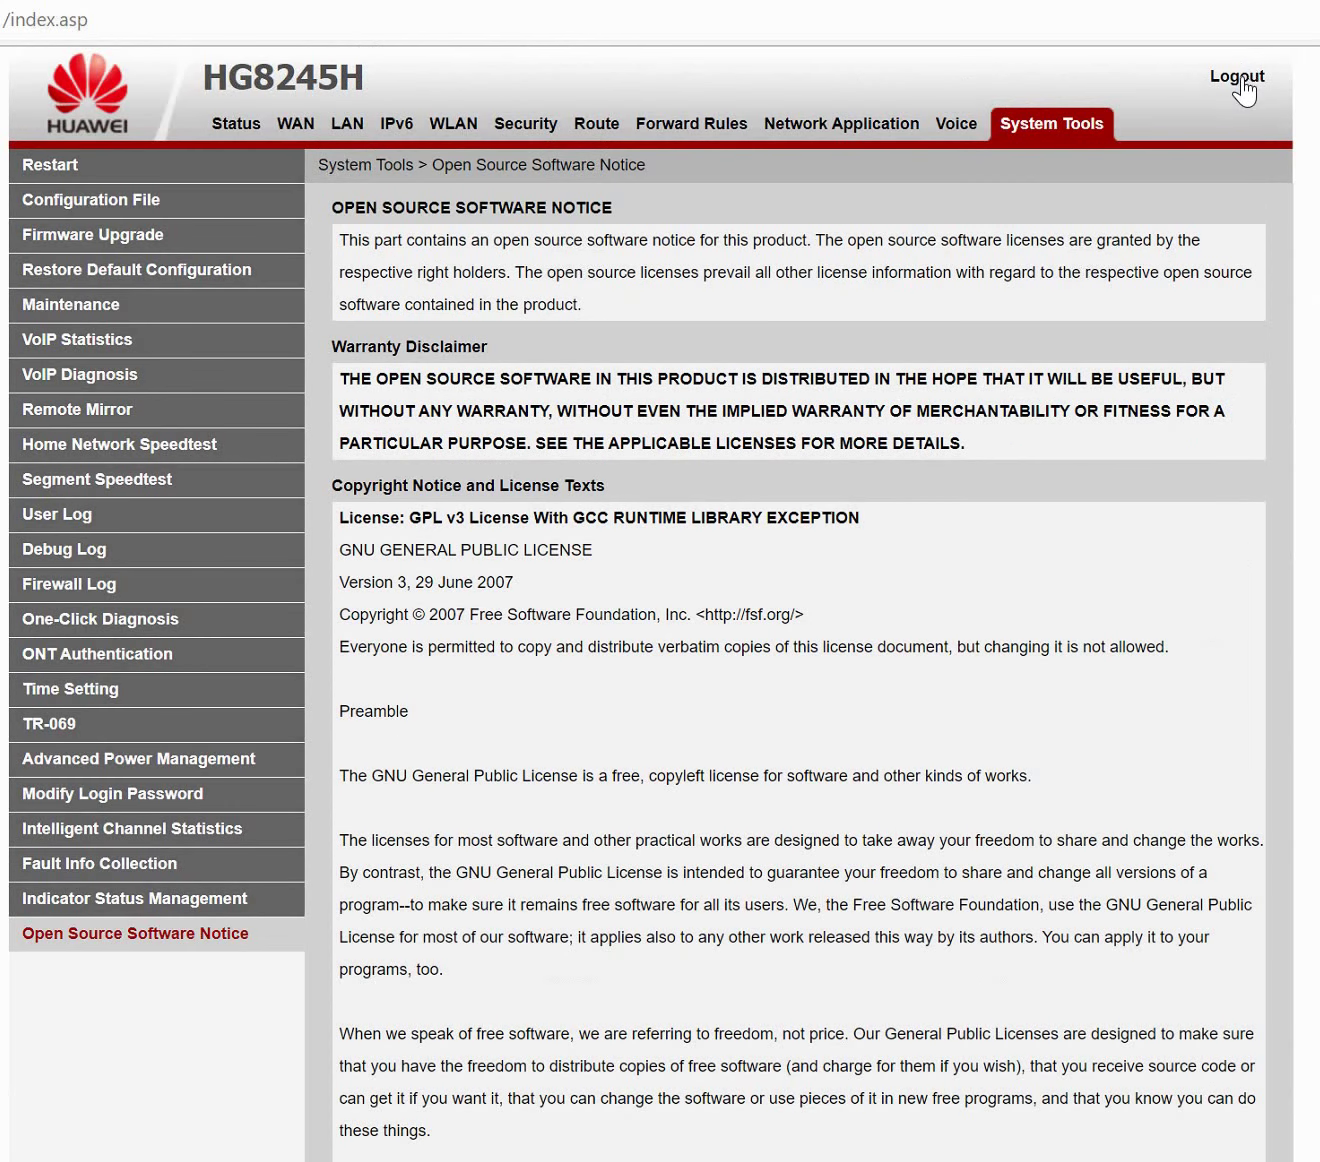